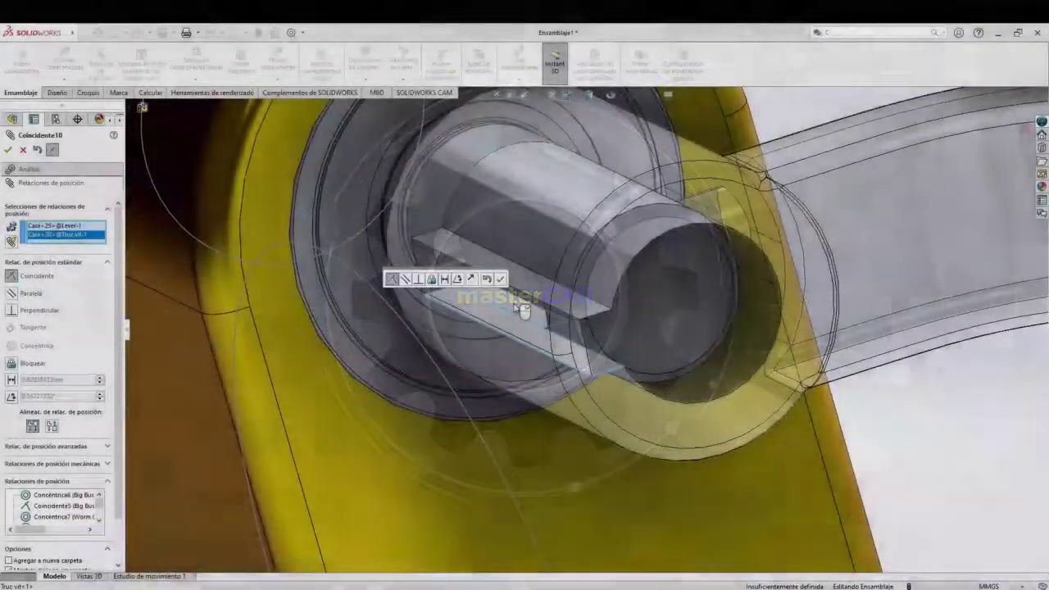
# - Mate the lever's inner key face coincident with the matching slot face of the Truc vit shaft
pyautogui.rightClick(520, 308)
pyautogui.scroll(4, 551, 315)
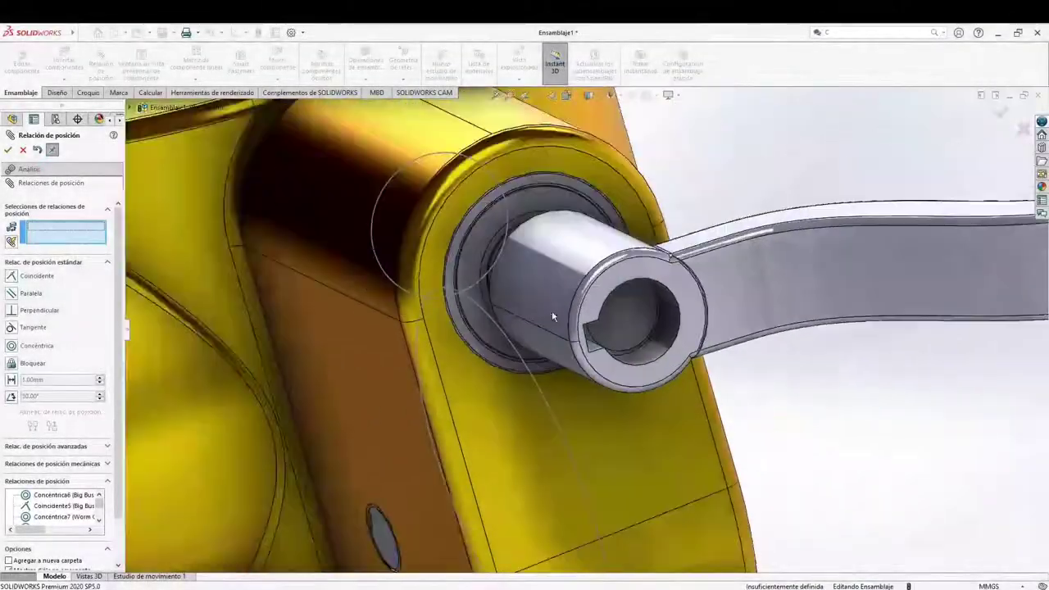
pyautogui.scroll(5, 483, 353)
# - Mate the end face of the lever's hub coincident with the side face of the roulement_6001-2rsh_2 bearing
pyautogui.scroll(-4, 525, 347)
pyautogui.moveTo(524, 348); pyautogui.dragTo(565, 352, button='middle')
pyautogui.keyDown('ctrl'); pyautogui.moveTo(468, 321); pyautogui.dragTo(663, 370, button='middle'); pyautogui.keyUp('ctrl')
pyautogui.scroll(-5, 496, 298)
pyautogui.scroll(6, 569, 345)
pyautogui.scroll(-3, 534, 331)
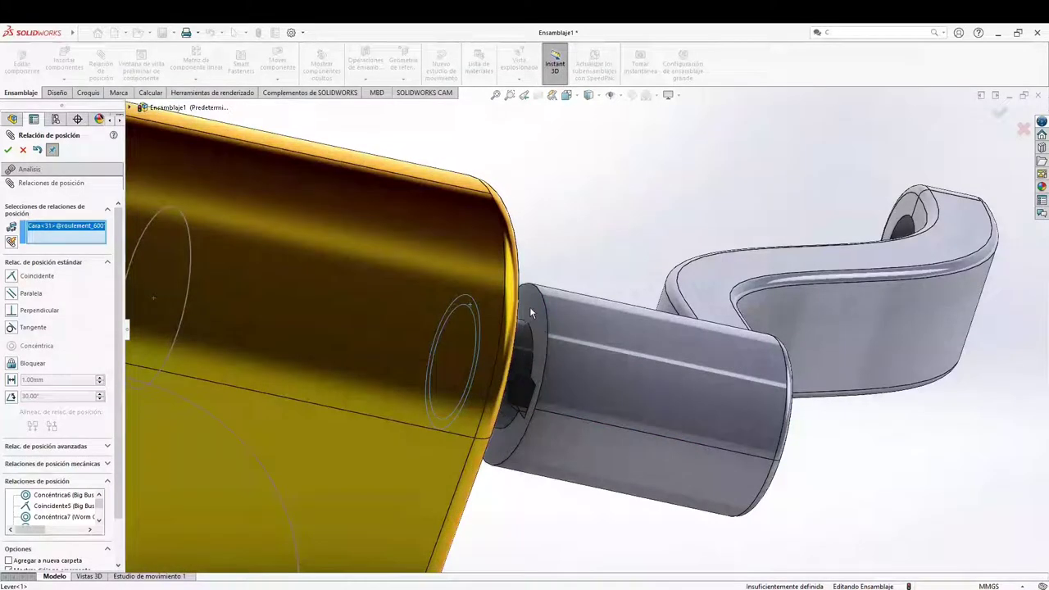
pyautogui.click(529, 305)
pyautogui.rightClick(534, 311)
# - Mate the cylindrical face of the Lever Shaft concentric with the hole at the lever's free end
pyautogui.scroll(10, 601, 394)
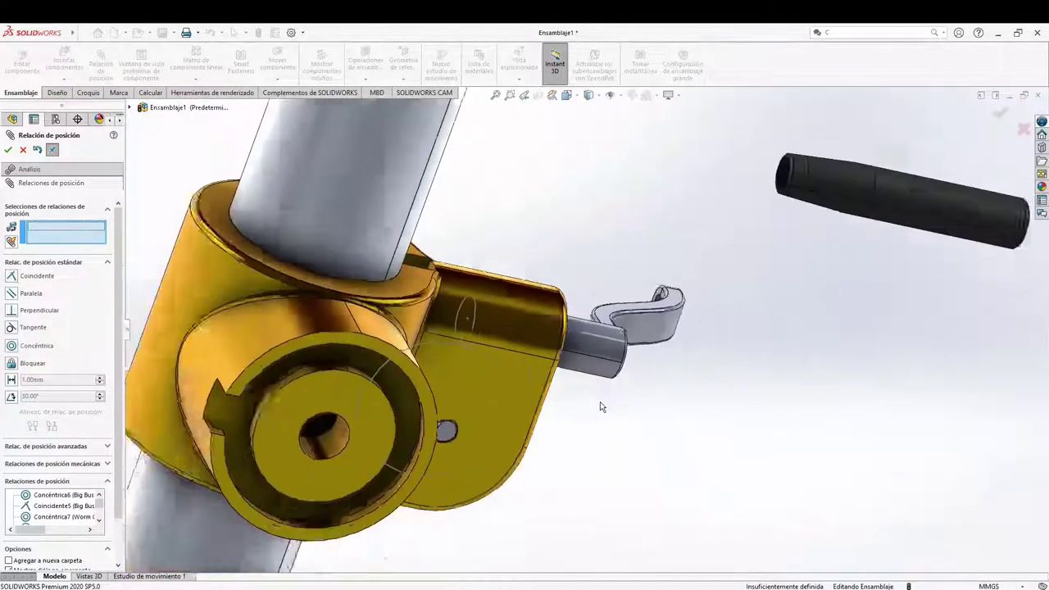
pyautogui.keyDown('ctrl'); pyautogui.moveTo(718, 342); pyautogui.dragTo(583, 398, button='middle'); pyautogui.keyUp('ctrl')
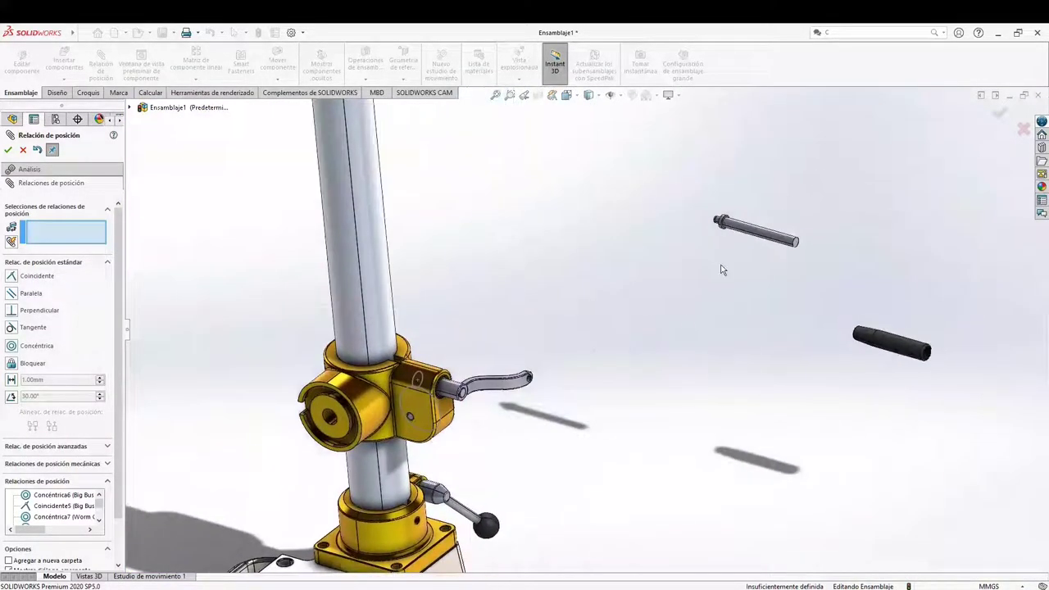
pyautogui.click(741, 230)
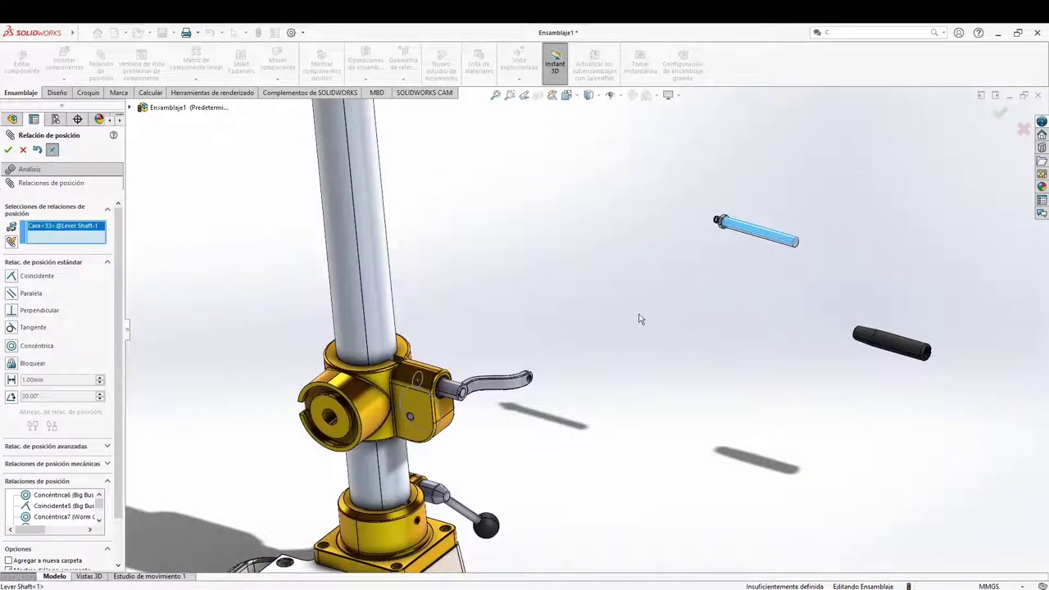
pyautogui.scroll(-8, 515, 398)
pyautogui.click(434, 361)
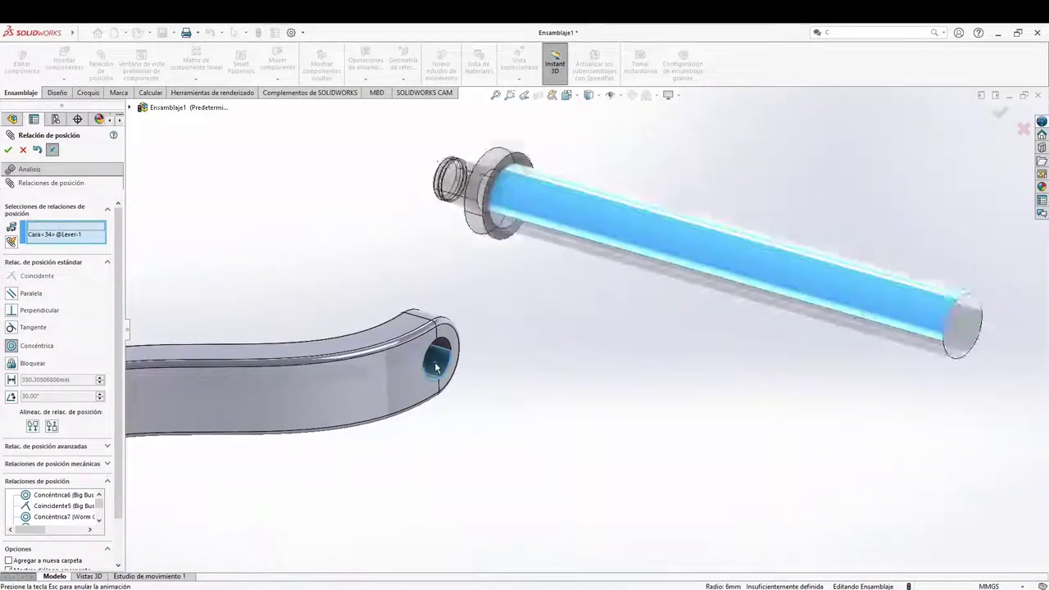
pyautogui.click(421, 374)
pyautogui.scroll(3, 508, 385)
# - Pull the Lever Shaft clear of the lever and mate its collar face coincident with the lever face around the hole
pyautogui.moveTo(608, 392); pyautogui.dragTo(740, 392)
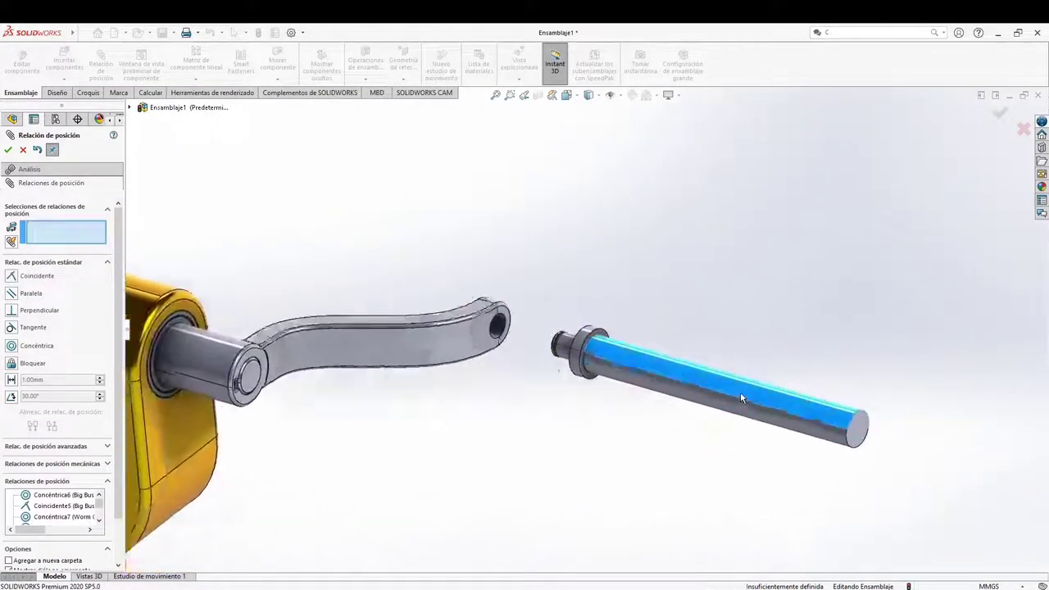
pyautogui.scroll(-6, 533, 328)
pyautogui.click(540, 320)
pyautogui.scroll(4, 590, 334)
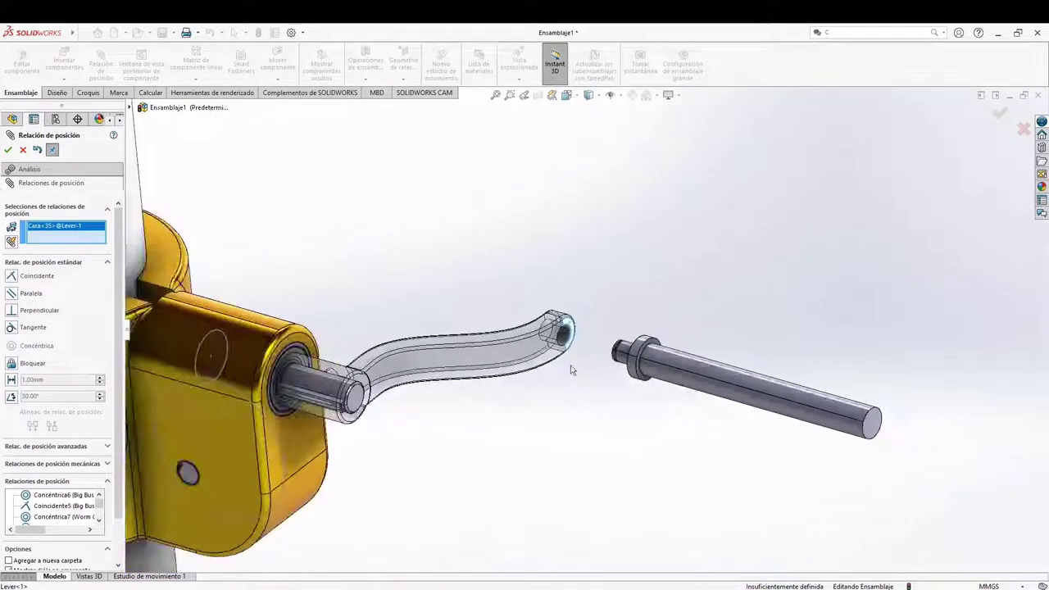
pyautogui.moveTo(571, 368); pyautogui.dragTo(655, 344, button='middle')
pyautogui.scroll(-4, 655, 342)
pyautogui.click(615, 341)
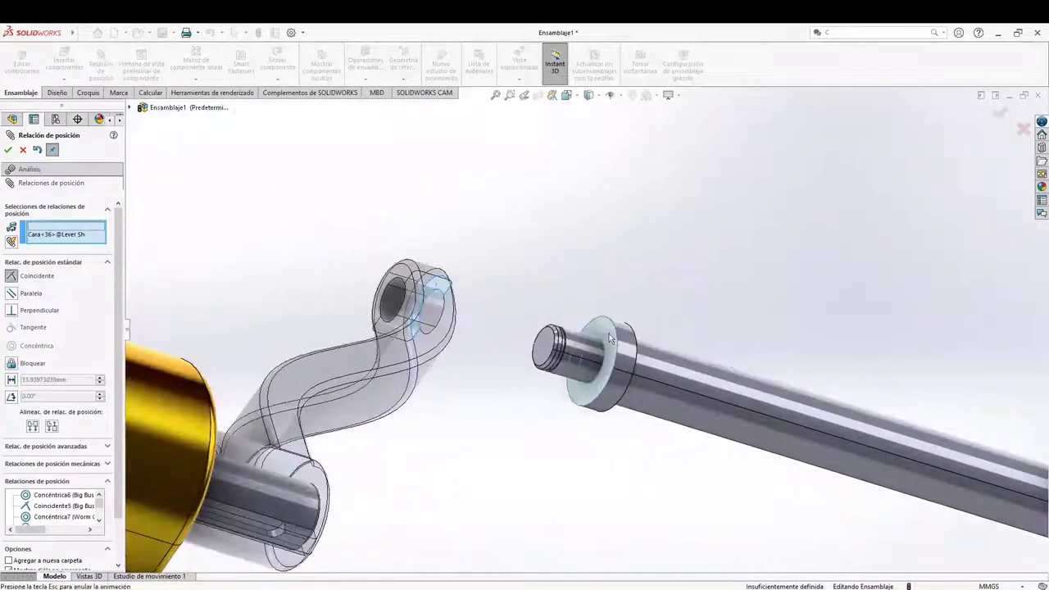
pyautogui.rightClick(613, 337)
# - Mate the Lever Handle concentric with the cylindrical face of the Lever Shaft
pyautogui.scroll(4, 583, 329)
pyautogui.scroll(5, 589, 365)
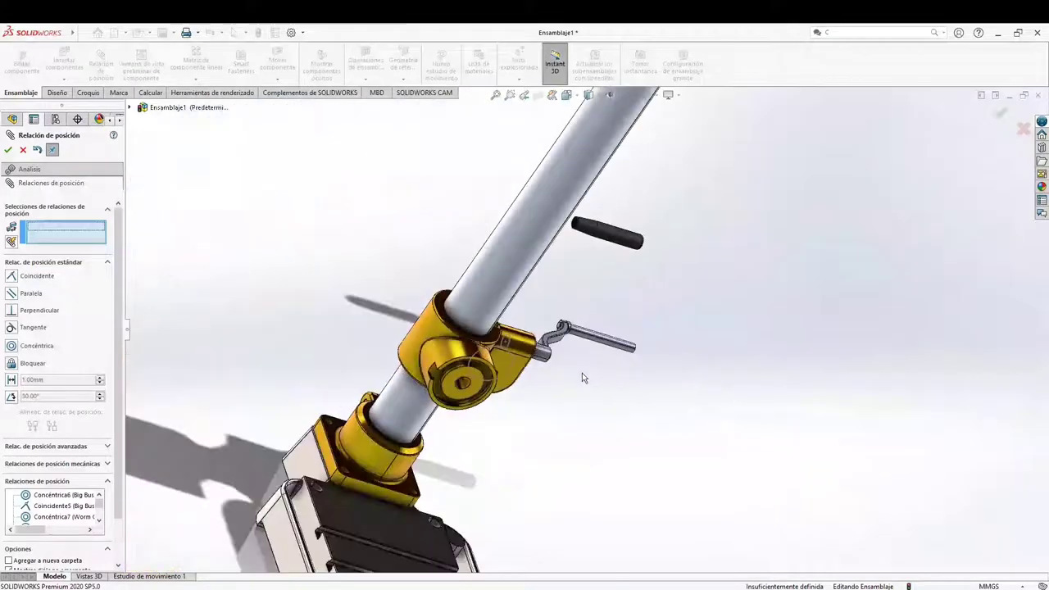
pyautogui.moveTo(582, 373); pyautogui.dragTo(512, 389, button='middle')
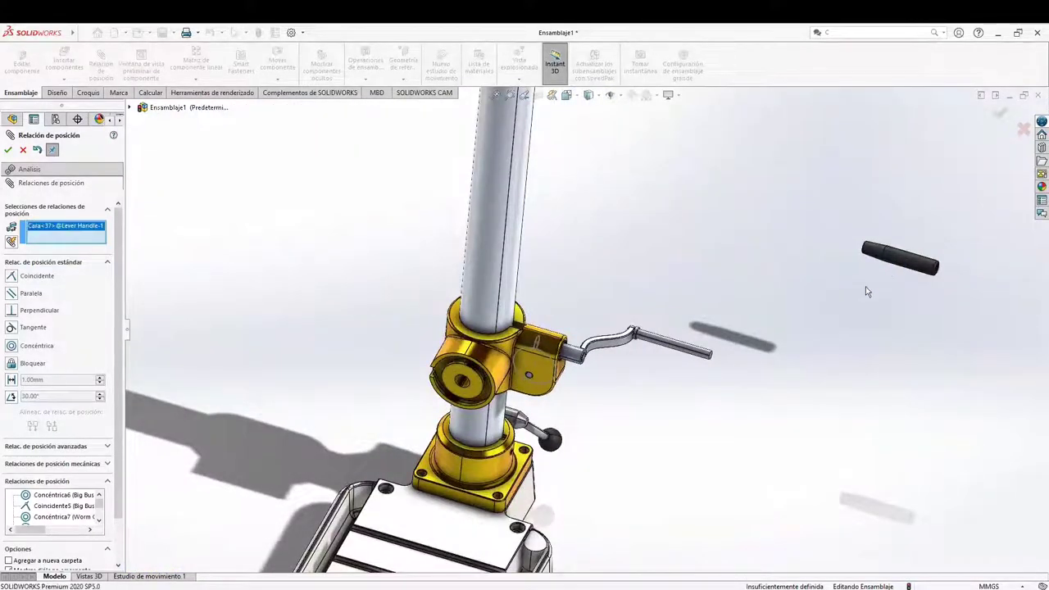
pyautogui.scroll(-2, 795, 325)
pyautogui.scroll(-3, 658, 366)
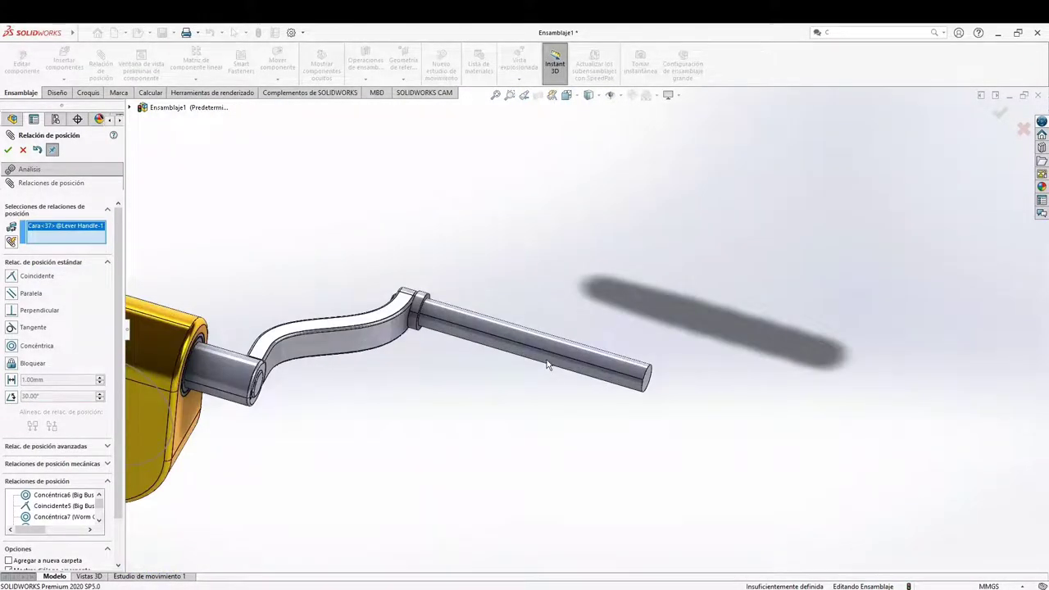
pyautogui.click(547, 360)
pyautogui.press('Return')
# - Mate the end face of the Lever Handle coincident with the collar face of the Lever Shaft
pyautogui.scroll(-2, 444, 309)
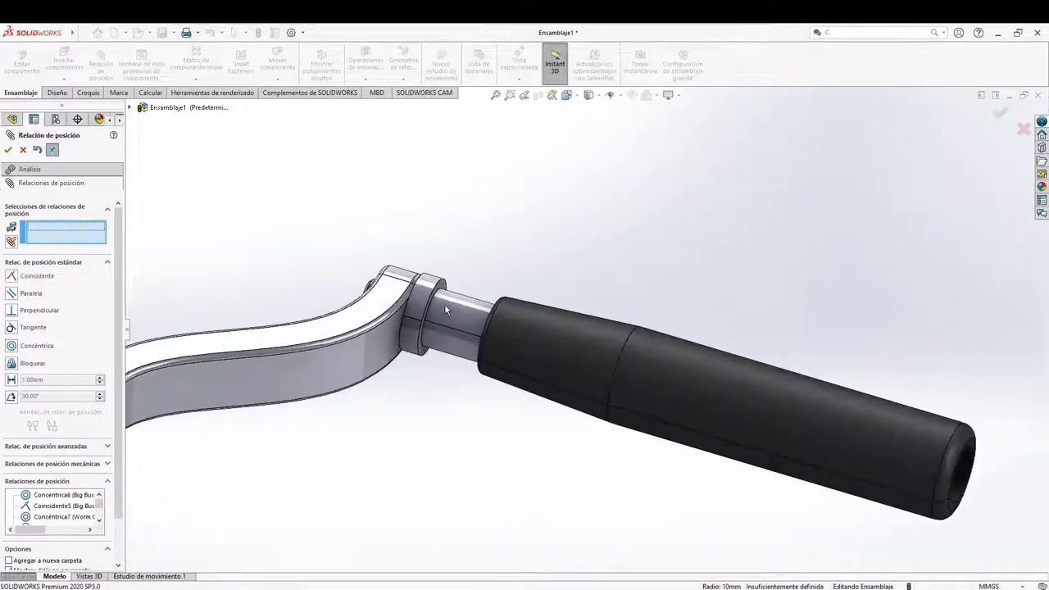
pyautogui.scroll(-2, 444, 309)
pyautogui.click(492, 266)
pyautogui.scroll(4, 492, 266)
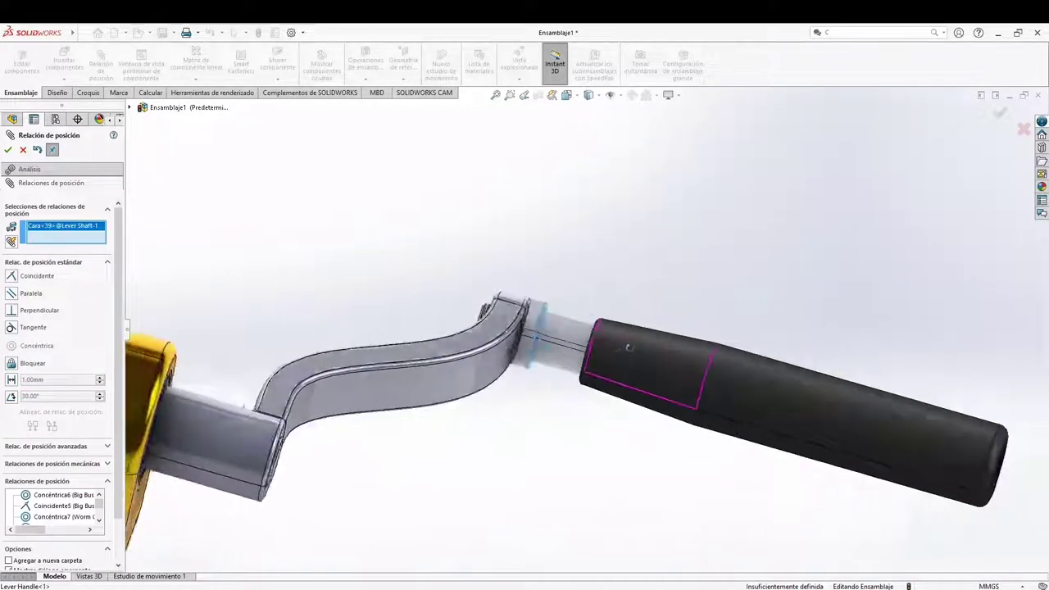
pyautogui.click(628, 347)
pyautogui.scroll(-5, 549, 307)
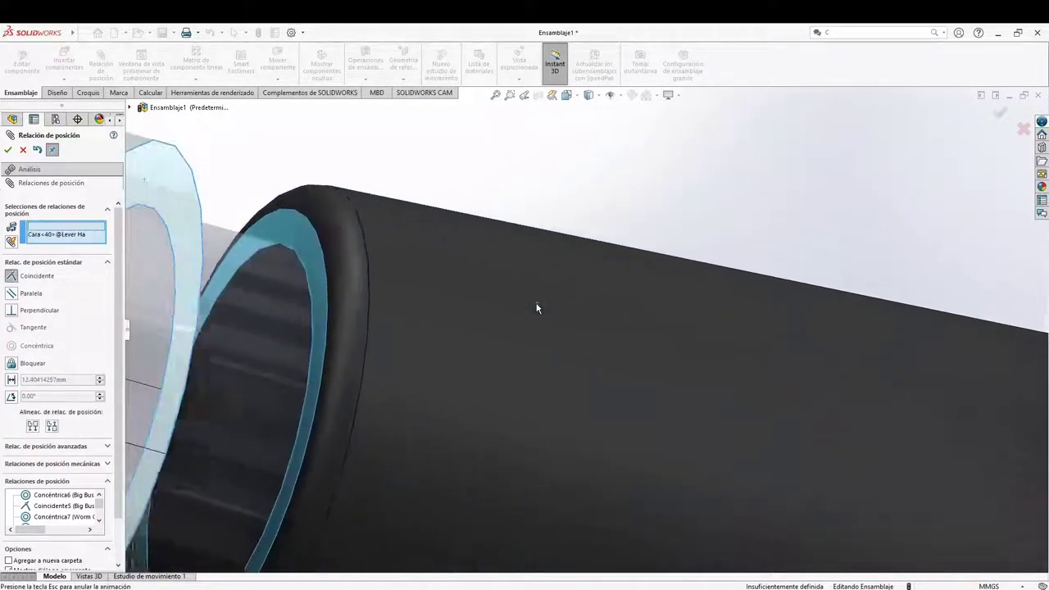
pyautogui.press('Return')
# - Slide the worm gear box along the pillar and examine the assembled crank in the whole drill stand
pyautogui.scroll(5, 529, 349)
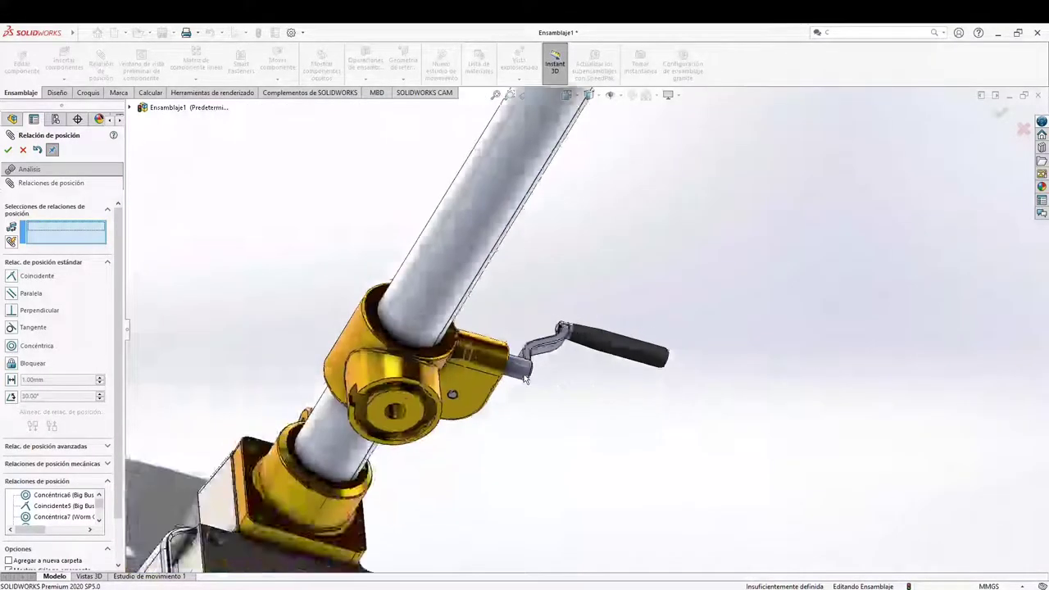
pyautogui.scroll(4, 524, 374)
pyautogui.moveTo(517, 438); pyautogui.dragTo(427, 365, button='middle')
pyautogui.scroll(-2, 575, 354)
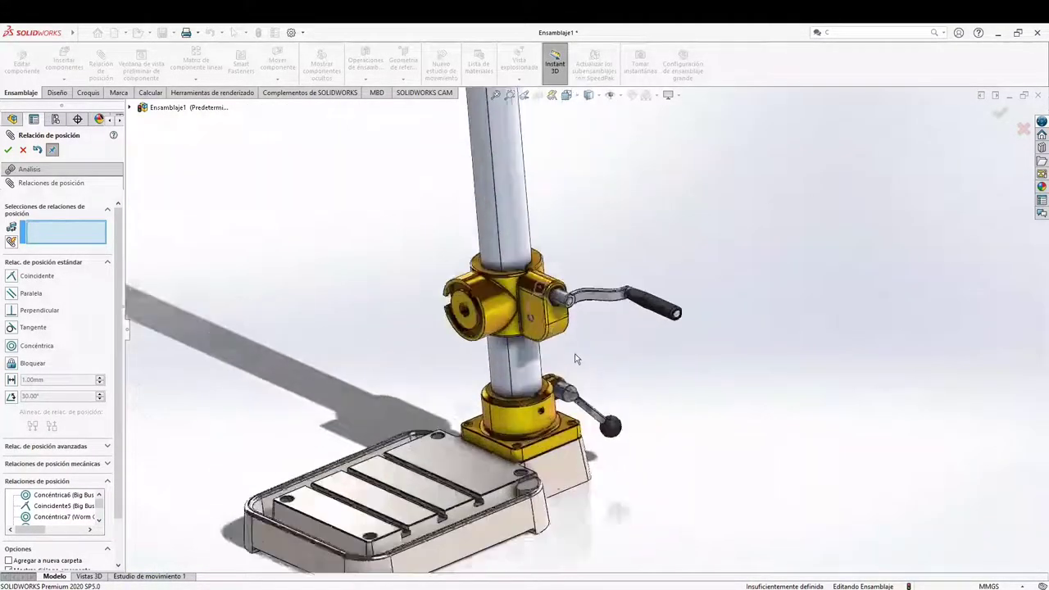
pyautogui.scroll(-4, 542, 347)
pyautogui.moveTo(472, 274); pyautogui.dragTo(458, 319)
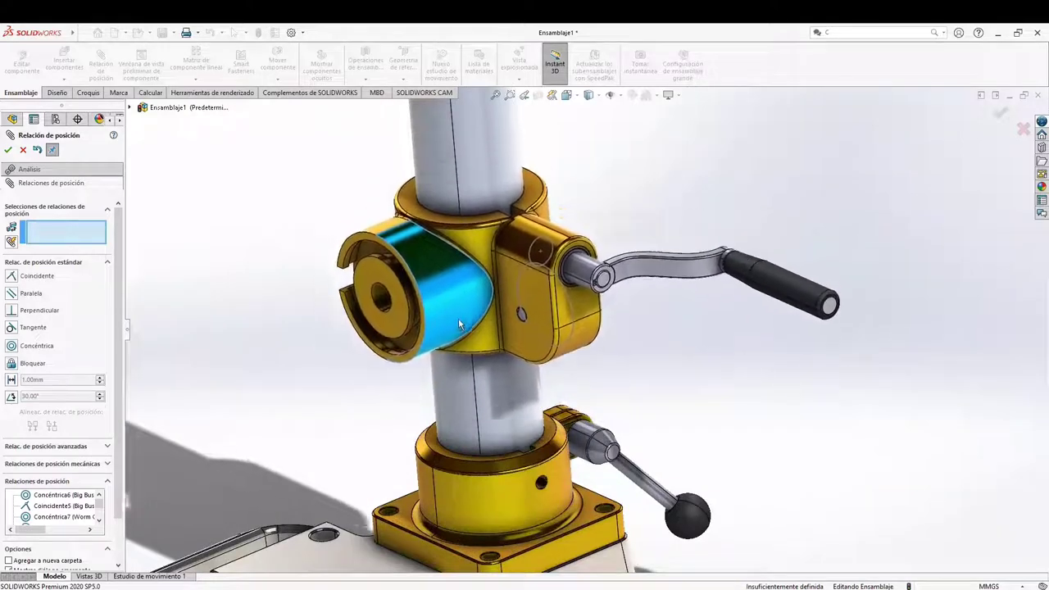
pyautogui.moveTo(458, 318); pyautogui.dragTo(452, 278, button='middle')
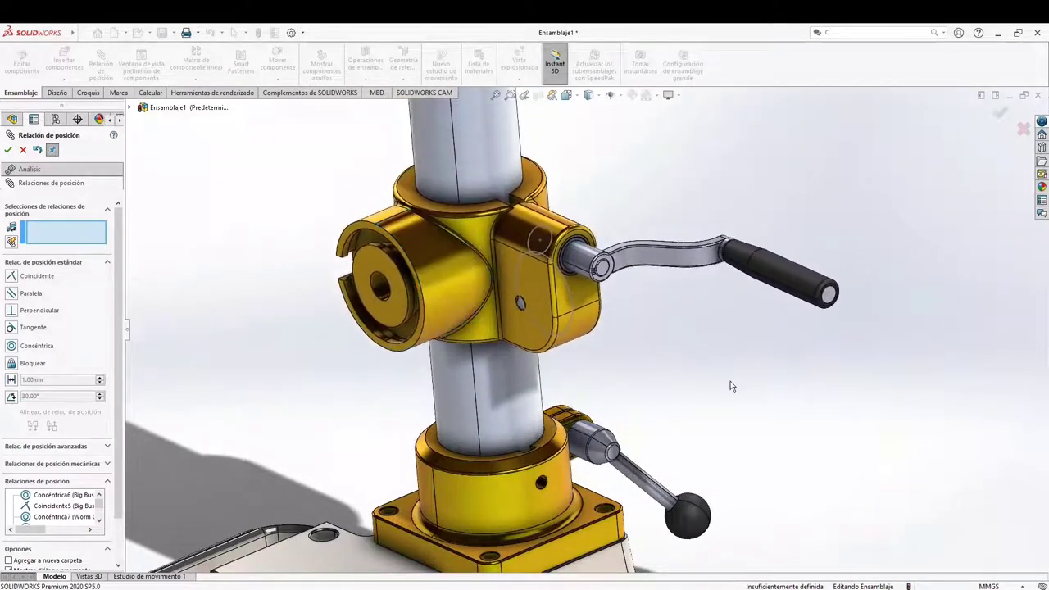
pyautogui.scroll(4, 615, 353)
pyautogui.moveTo(564, 339); pyautogui.dragTo(558, 410, button='middle')
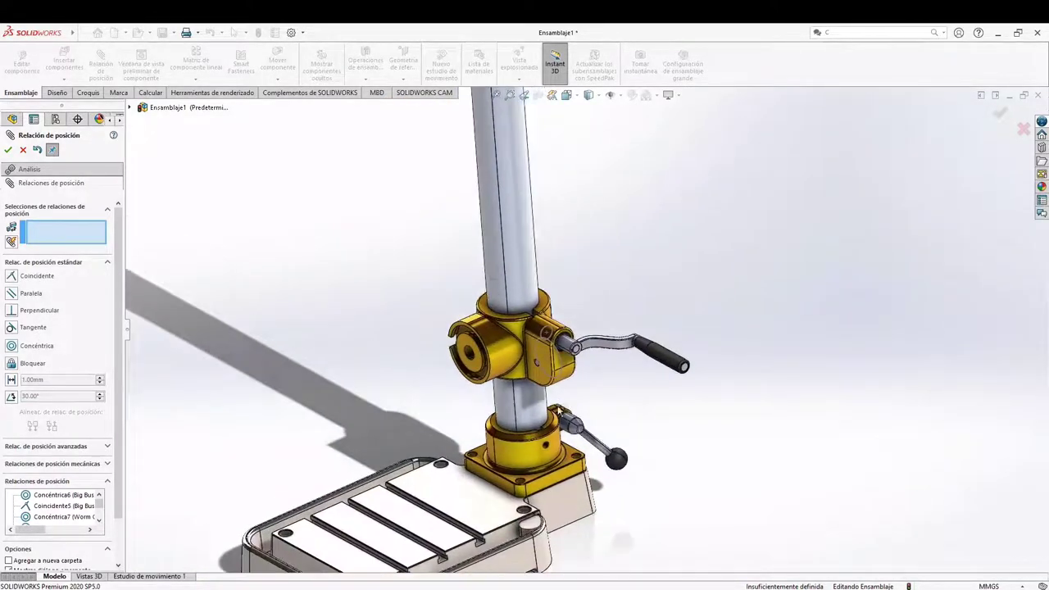
pyautogui.scroll(3, 560, 410)
pyautogui.scroll(-2, 578, 379)
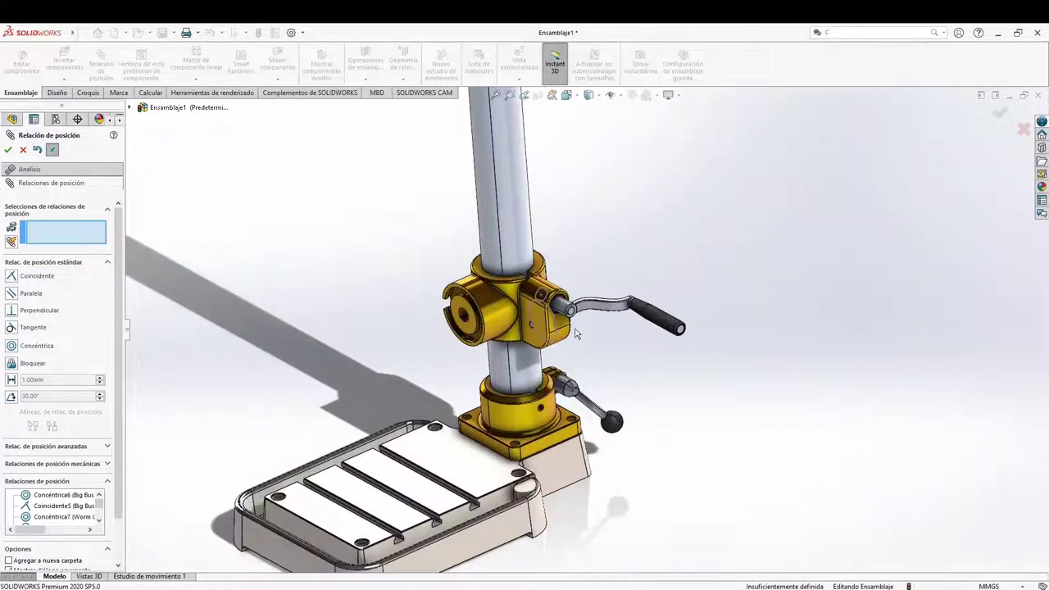
pyautogui.moveTo(536, 354)
pyautogui.mouseDown(button='middle')
pyautogui.moveTo(551, 376)
pyautogui.moveTo(545, 369)
pyautogui.mouseUp(button='middle')
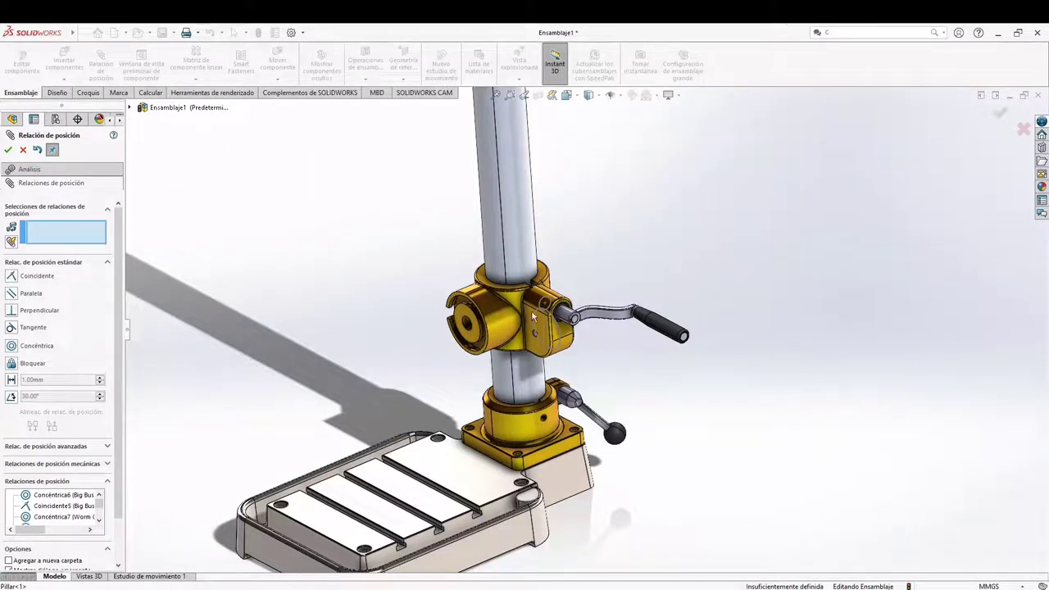
# - Switch to TALADRO_DE_BANCO.pdf in Adobe Acrobat Reader and examine the exploded view and parts list for the next components
pyautogui.click(665, 587)
pyautogui.scroll(1, 479, 399)
pyautogui.scroll(-1, 493, 470)
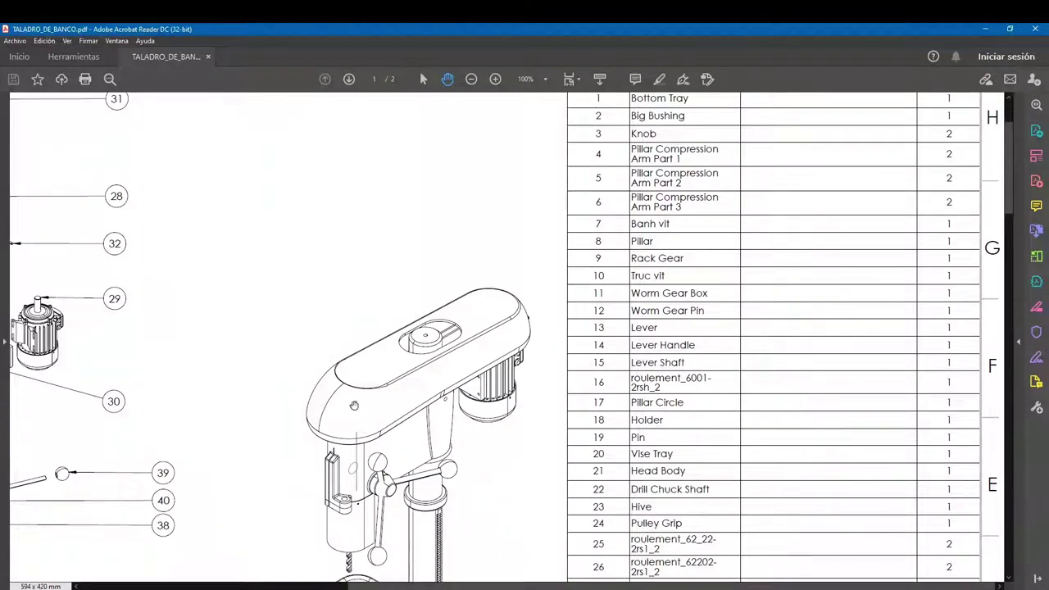
pyautogui.moveTo(354, 406); pyautogui.dragTo(445, 338)
pyautogui.scroll(-5, 445, 337)
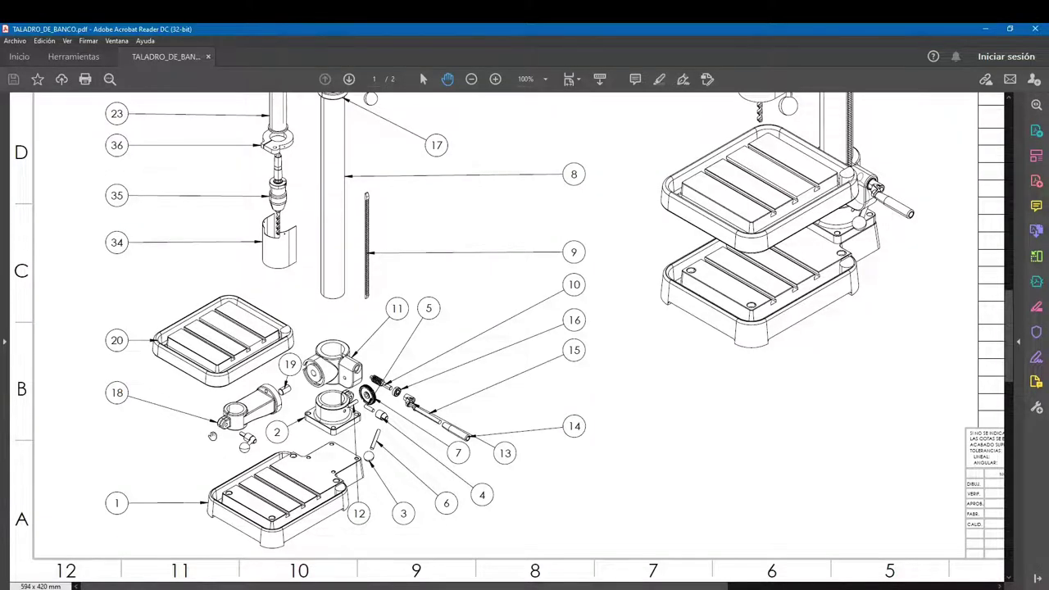
pyautogui.scroll(1, 390, 371)
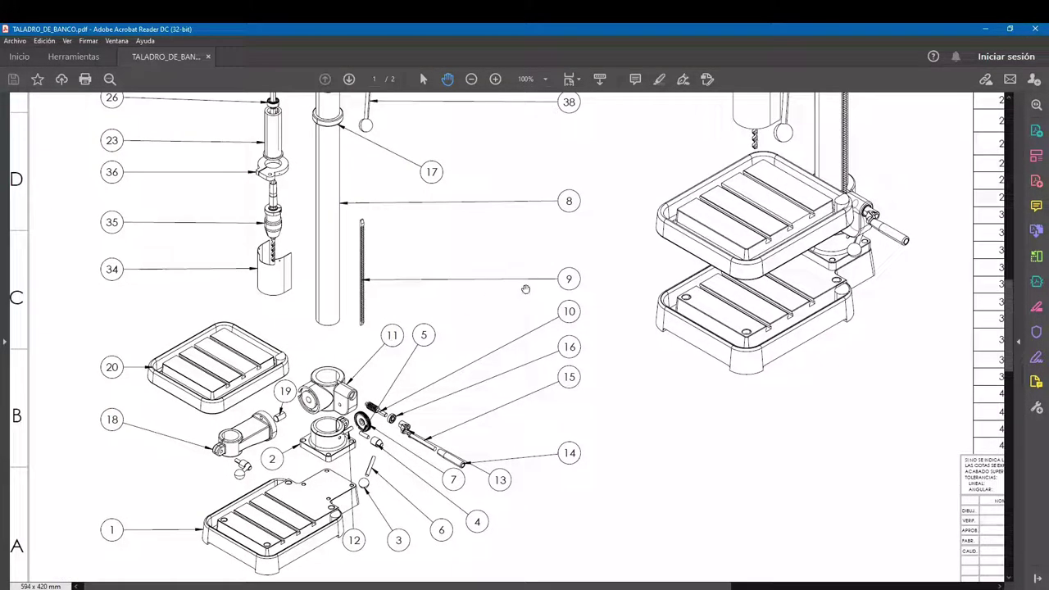
pyautogui.hscroll(10, 656, 265)
pyautogui.scroll(10, 656, 265)
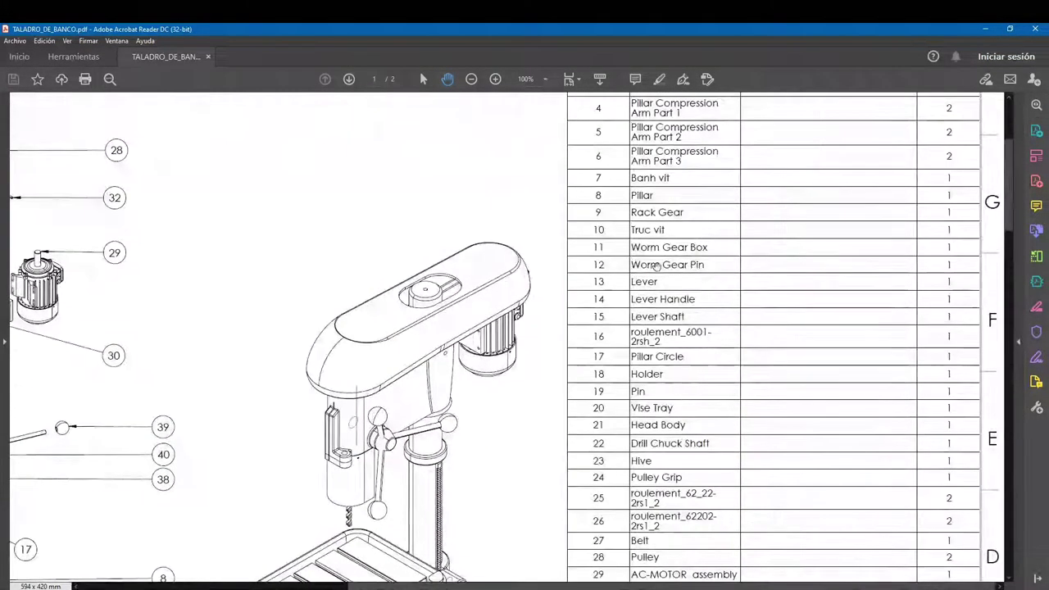
# - Return to SOLIDWORKS, finish the mating command and choose the Rack Gear file as a component to insert
pyautogui.hotkey('alt', 'Tab')
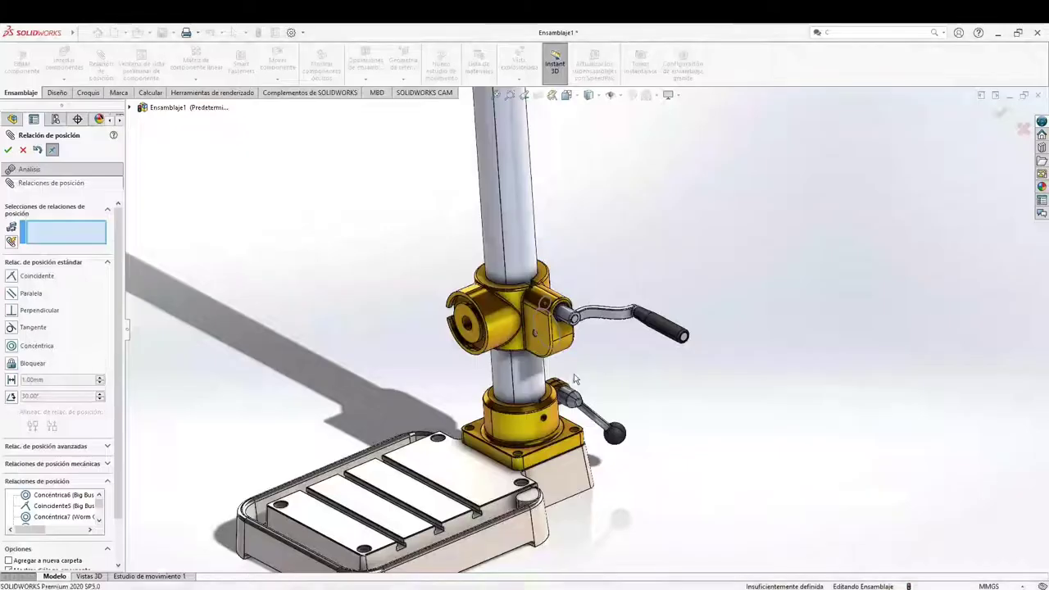
pyautogui.click(9, 149)
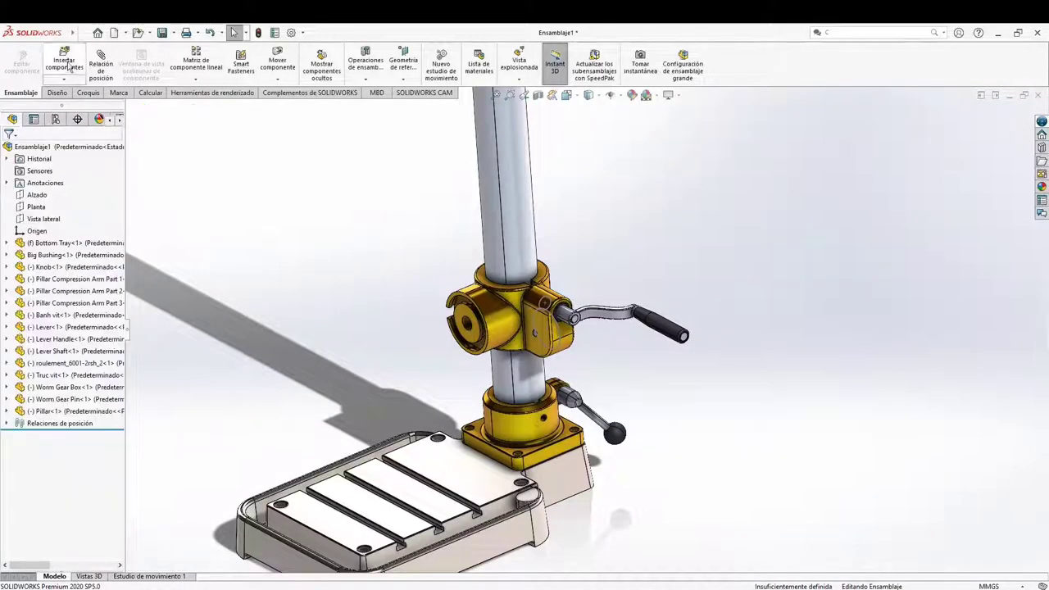
pyautogui.click(64, 62)
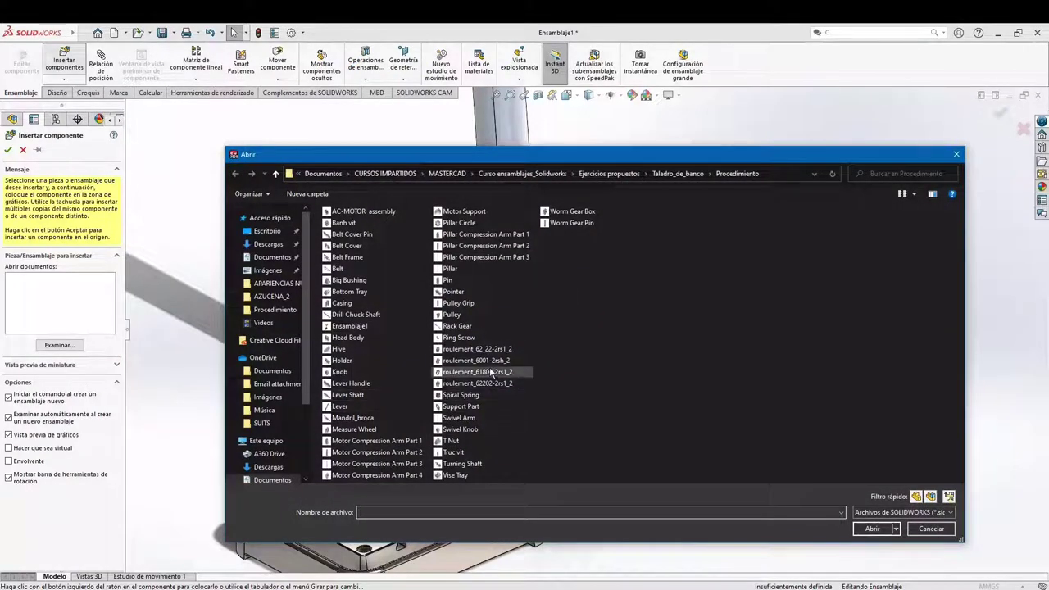
pyautogui.click(462, 327)
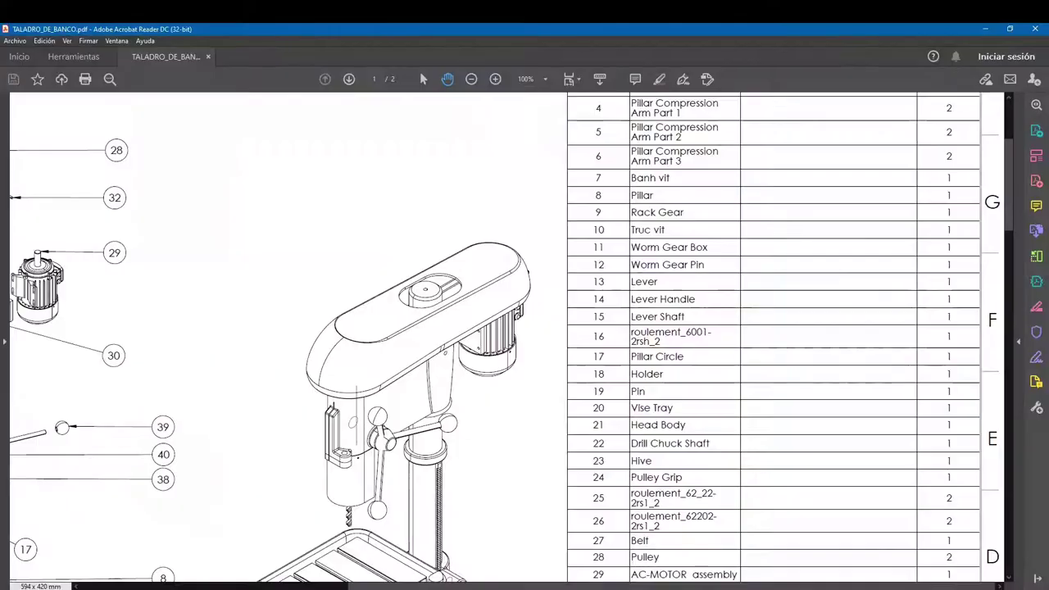
# - Consult the exploded view in TALADRO_DE_BANCO.pdf and add the Pin and Holder files to the components selected for insertion
pyautogui.scroll(-5, 524, 328)
pyautogui.scroll(-3, 357, 408)
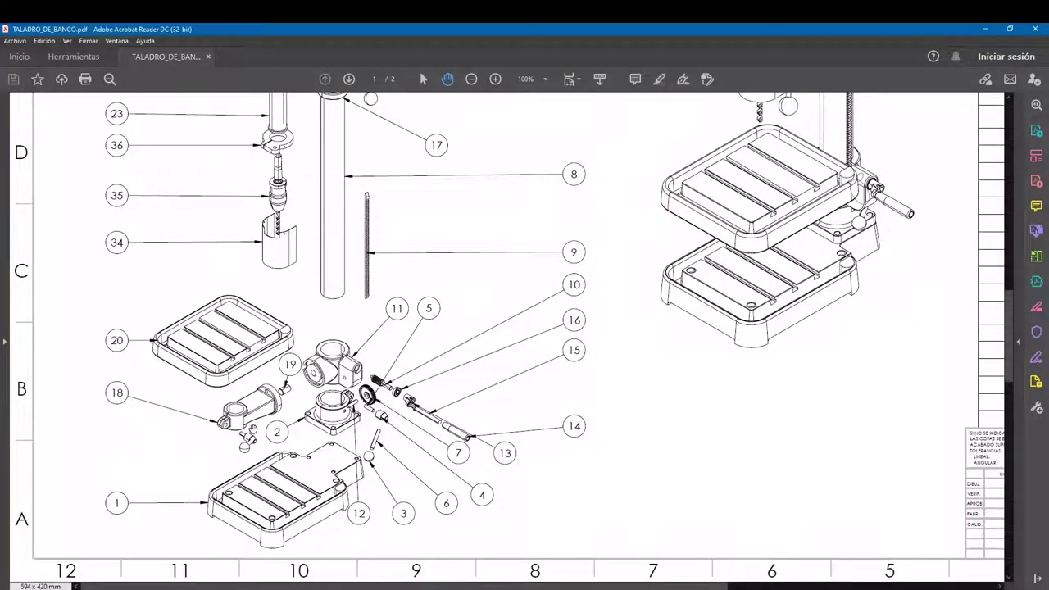
pyautogui.moveTo(901, 204); pyautogui.dragTo(623, 408)
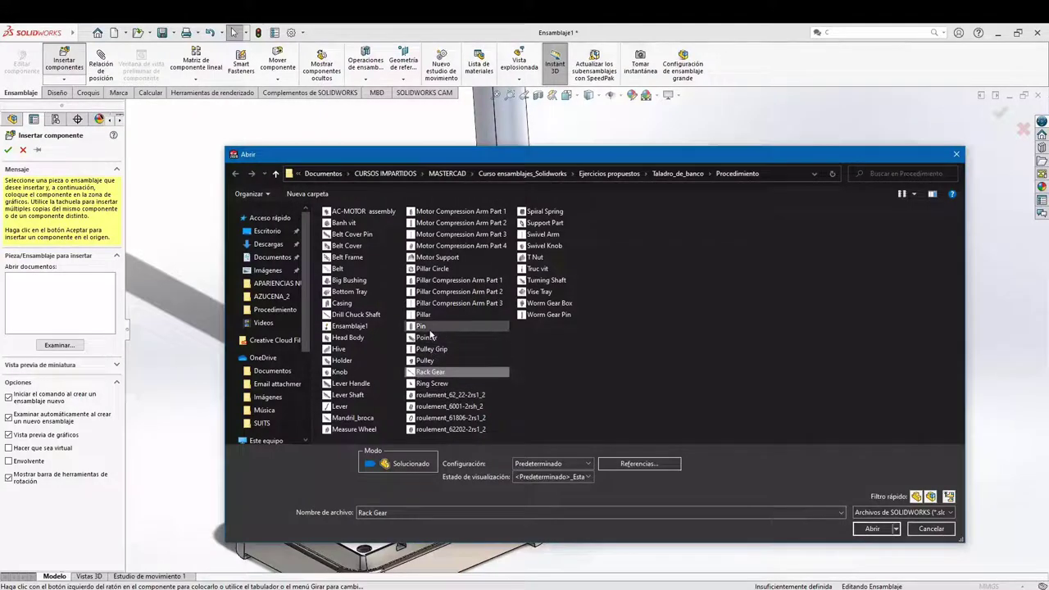
pyautogui.keyDown('ctrl'); pyautogui.click(422, 326); pyautogui.keyUp('ctrl')
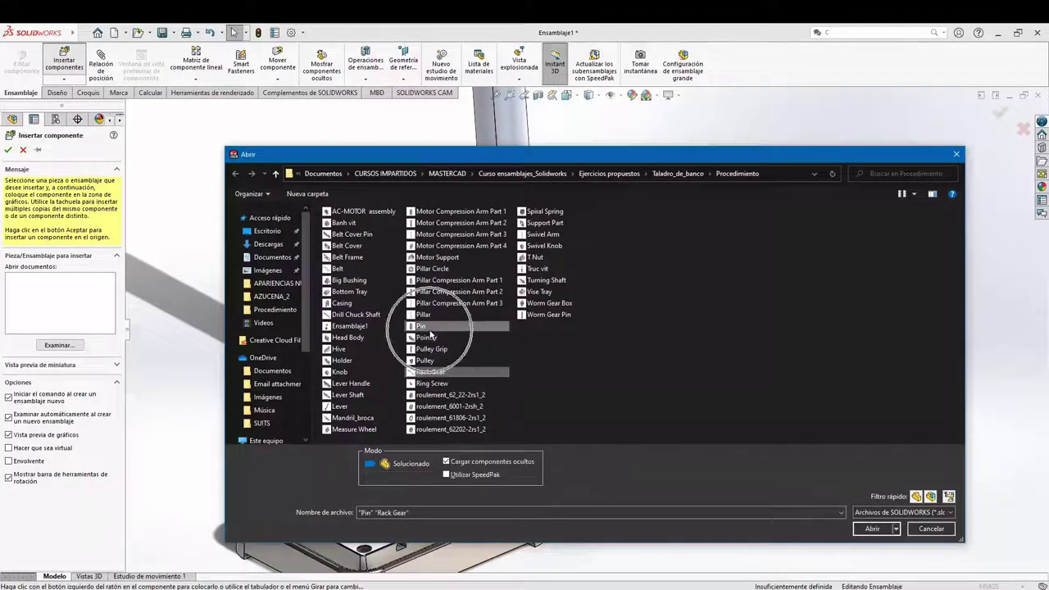
pyautogui.keyDown('ctrl'); pyautogui.click(352, 360); pyautogui.keyUp('ctrl')
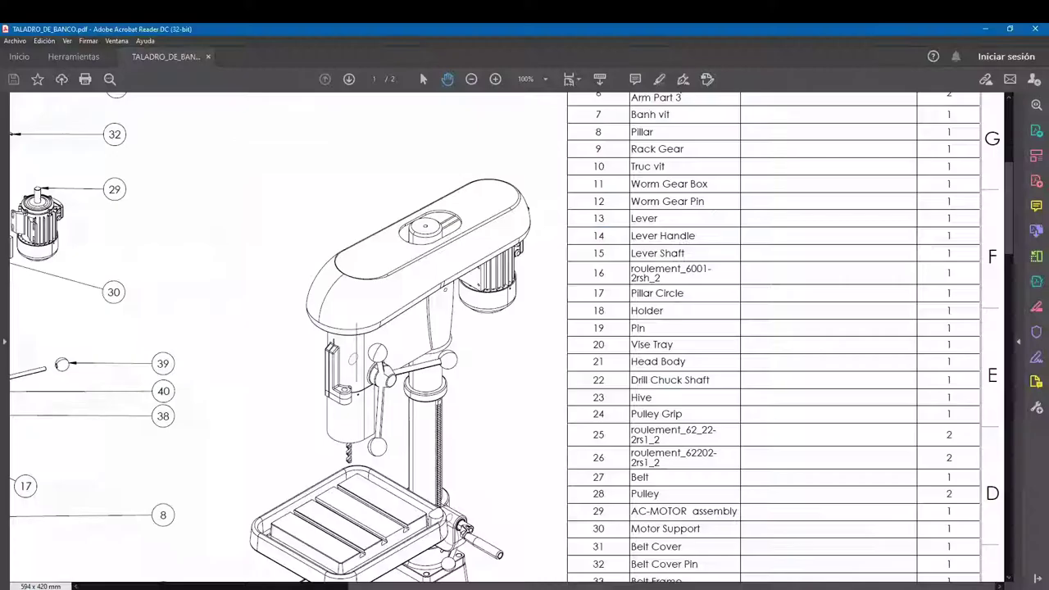
# - Consult the exploded view in TALADRO_DE_BANCO.pdf, add the Vise Tray file in SOLIDWORKS and open all the selected components for insertion
pyautogui.scroll(-5, 507, 400)
pyautogui.hscroll(-5, 507, 399)
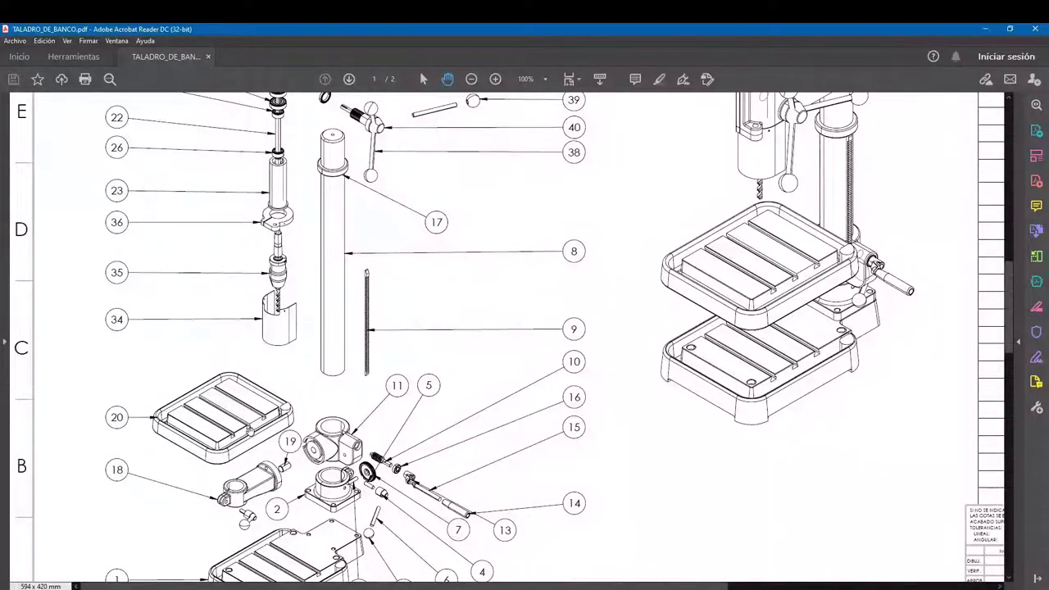
pyautogui.hscroll(5, 493, 391)
pyautogui.scroll(3, 493, 391)
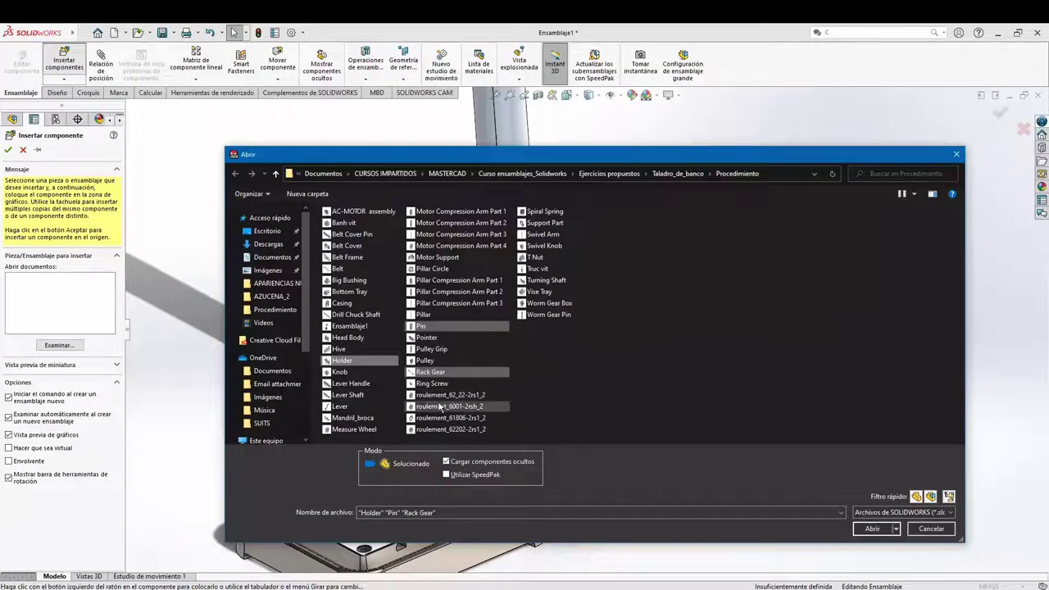
pyautogui.keyDown('ctrl'); pyautogui.click(547, 292); pyautogui.keyUp('ctrl')
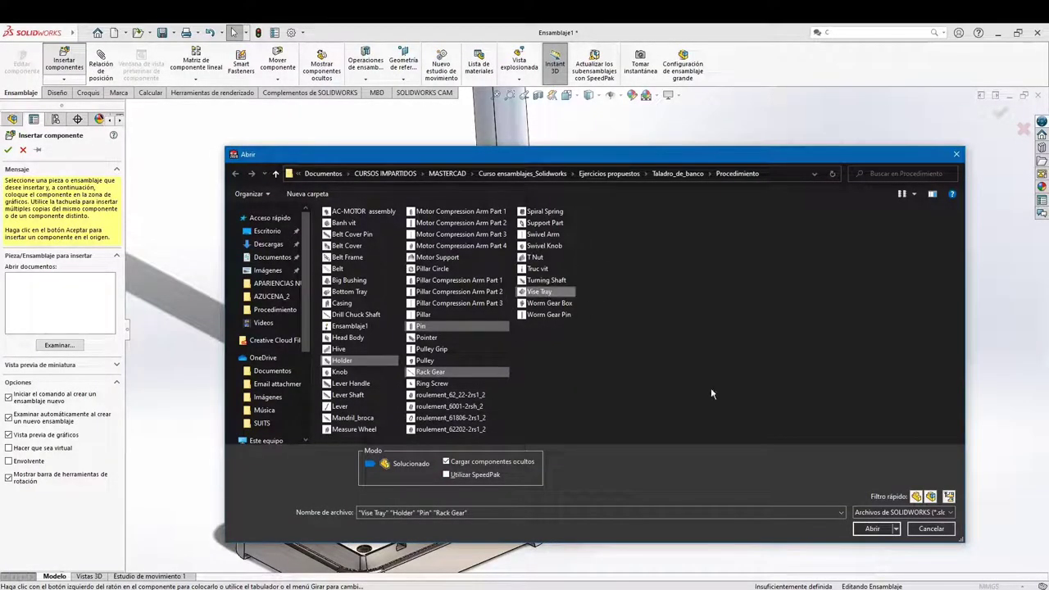
pyautogui.click(870, 528)
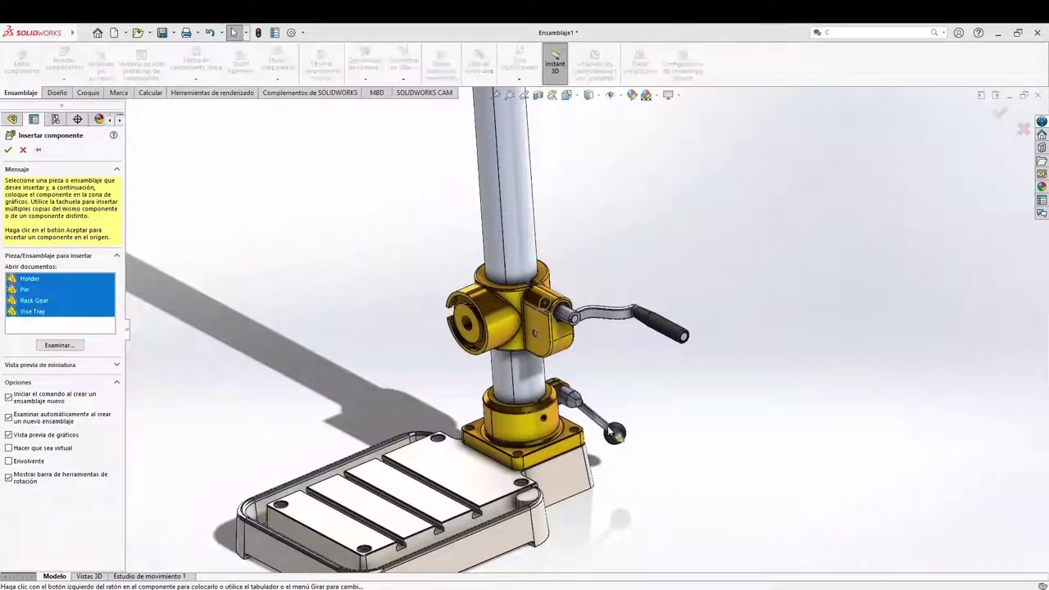
# - Place the Holder, Pin, Rack Gear and Vise Tray in free space around the drill stand
pyautogui.keyDown('ctrl'); pyautogui.moveTo(509, 360); pyautogui.dragTo(541, 405, button='middle'); pyautogui.keyUp('ctrl')
pyautogui.click(405, 363)
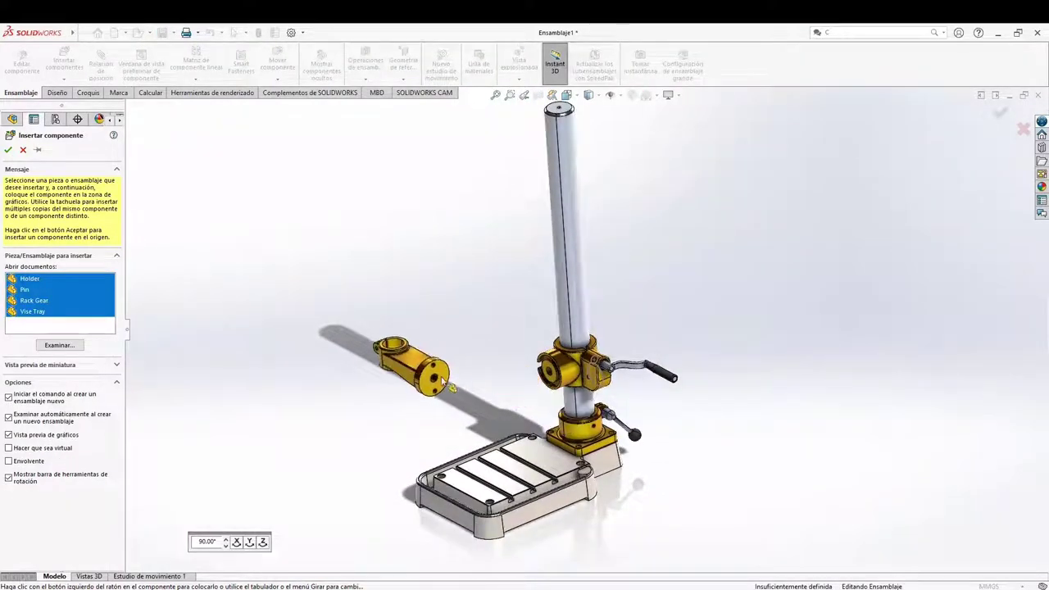
pyautogui.click(499, 382)
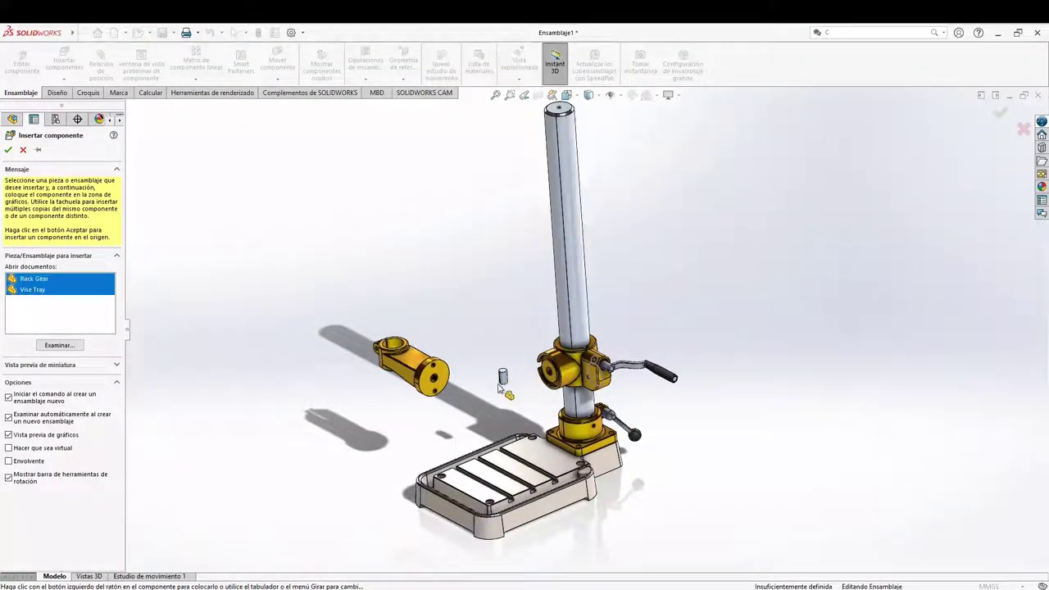
pyautogui.click(687, 263)
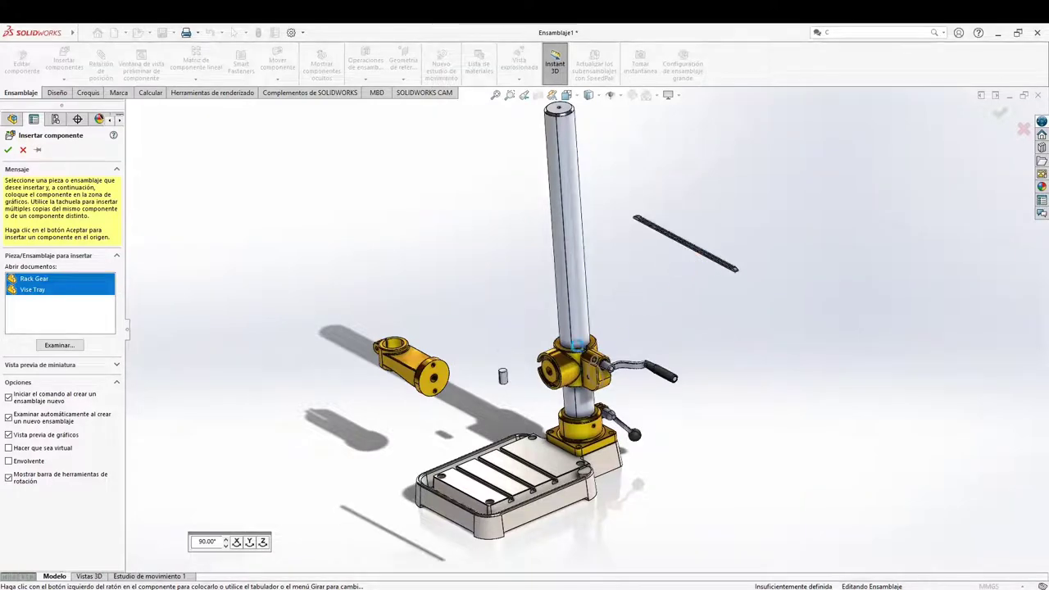
pyautogui.click(308, 272)
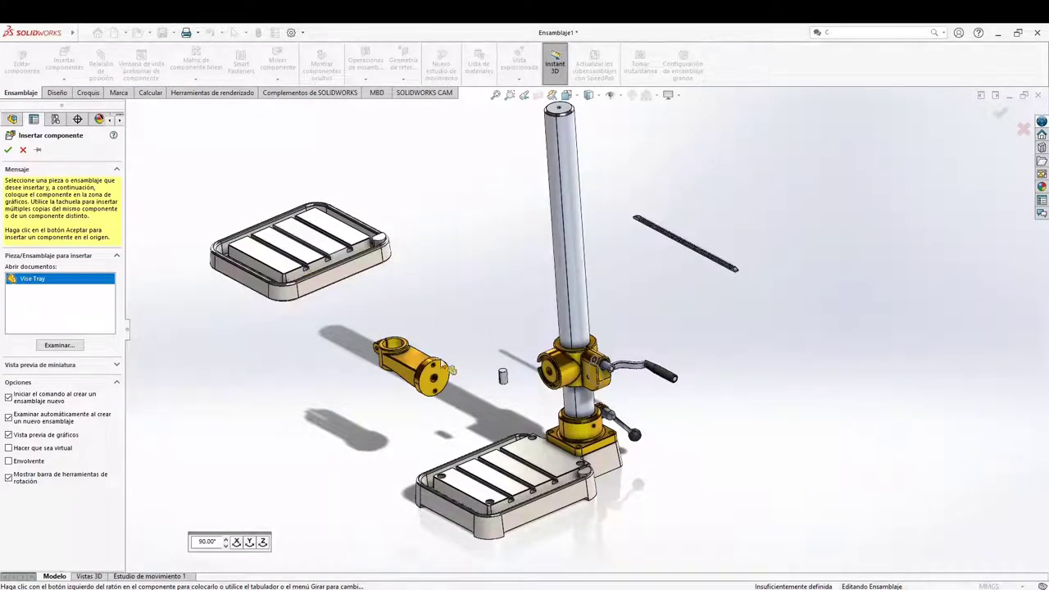
# - Add a concentric mate between the Worm Gear Box's central boss hole and the Pin's cylindrical face
pyautogui.scroll(-8, 502, 373)
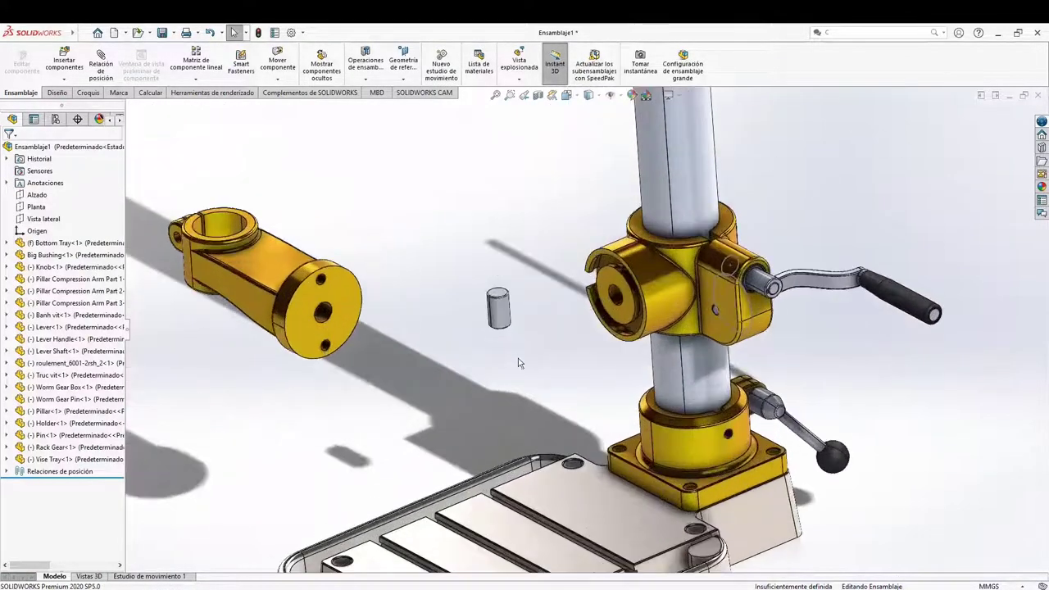
pyautogui.scroll(-6, 555, 288)
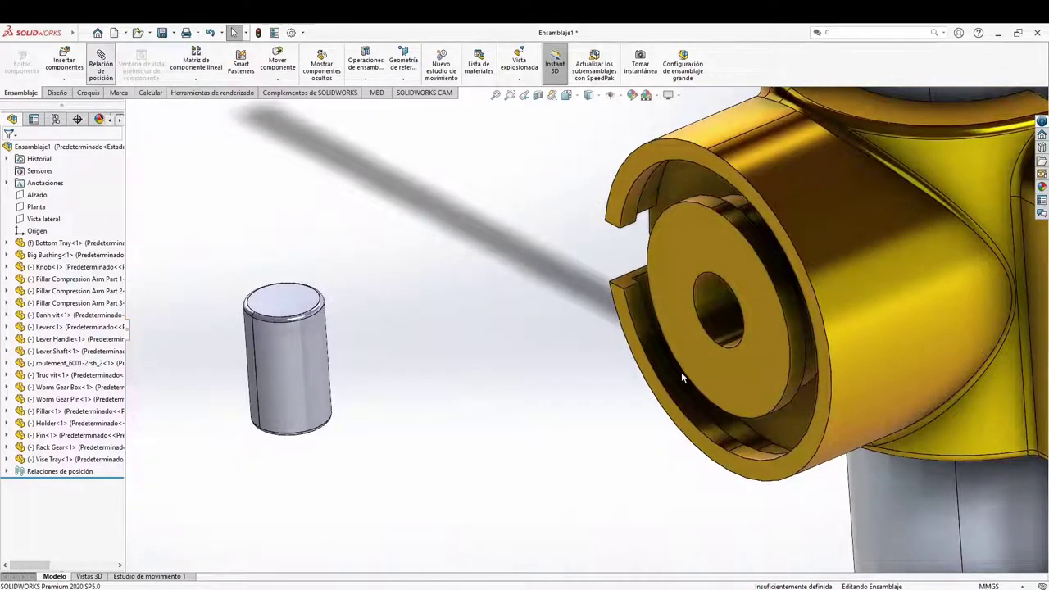
pyautogui.click(703, 307)
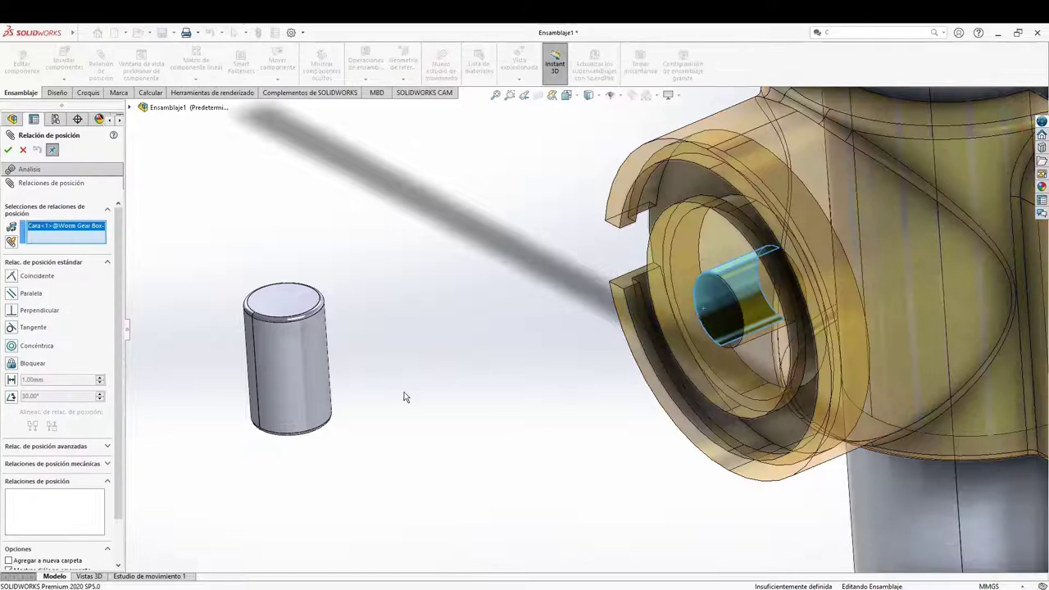
pyautogui.click(298, 355)
pyautogui.click(326, 369)
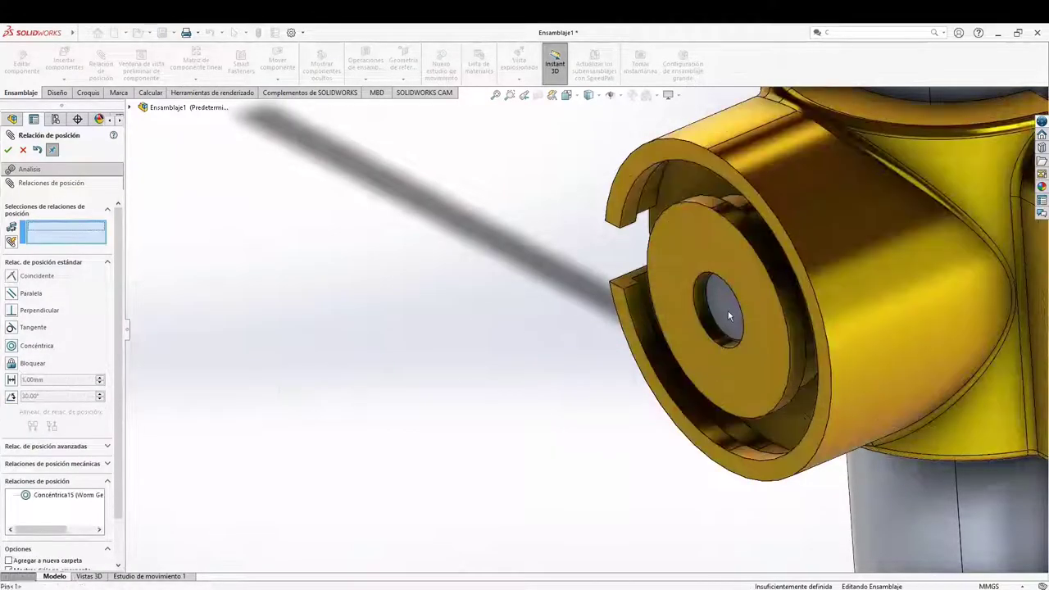
# - Pull the Pin out of the hole and make its end face coincident with the inner face of the Worm Gear Box
pyautogui.moveTo(728, 315); pyautogui.dragTo(391, 398)
pyautogui.moveTo(681, 328); pyautogui.dragTo(566, 352, button='middle')
pyautogui.click(805, 244)
pyautogui.scroll(3, 763, 319)
pyautogui.click(521, 326)
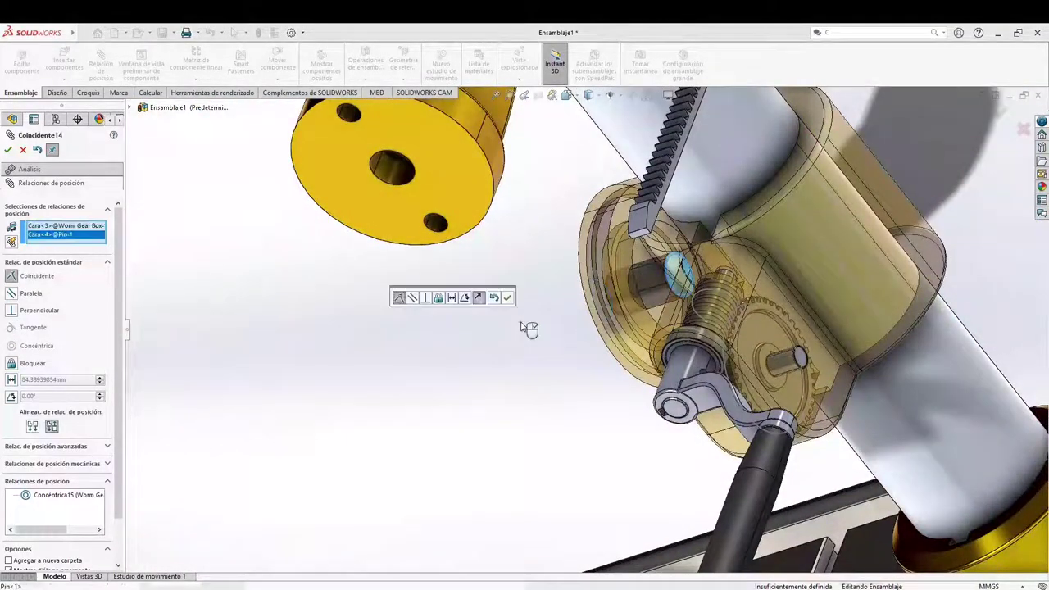
pyautogui.rightClick(524, 326)
# - Rotate the Holder to face the Worm Gear Box and mate its central flange hole concentric with the Pin
pyautogui.scroll(4, 525, 328)
pyautogui.moveTo(531, 336); pyautogui.dragTo(521, 290, button='middle')
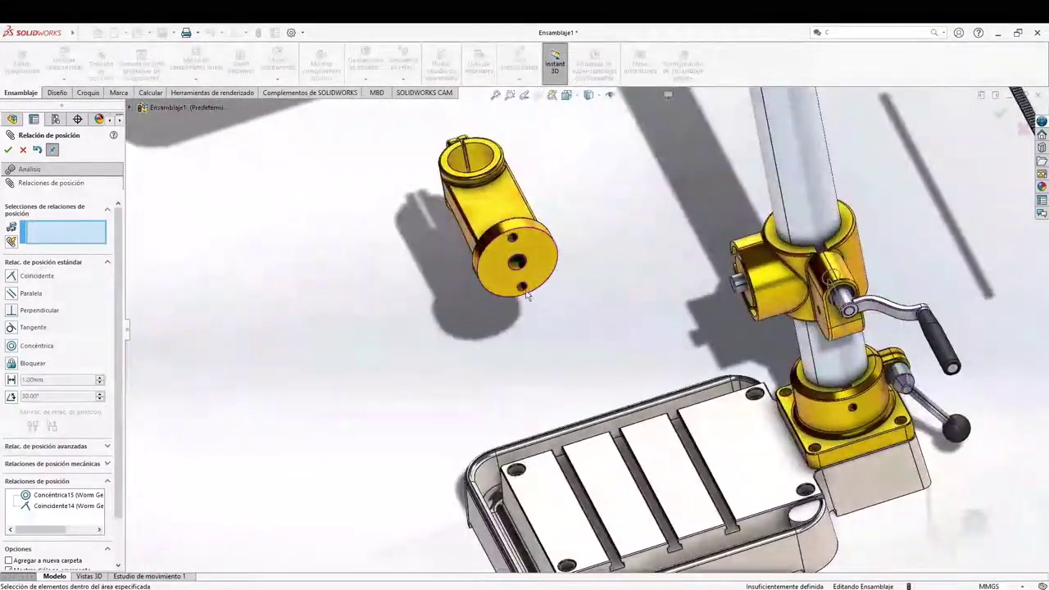
pyautogui.moveTo(506, 288); pyautogui.dragTo(641, 276, button='right')
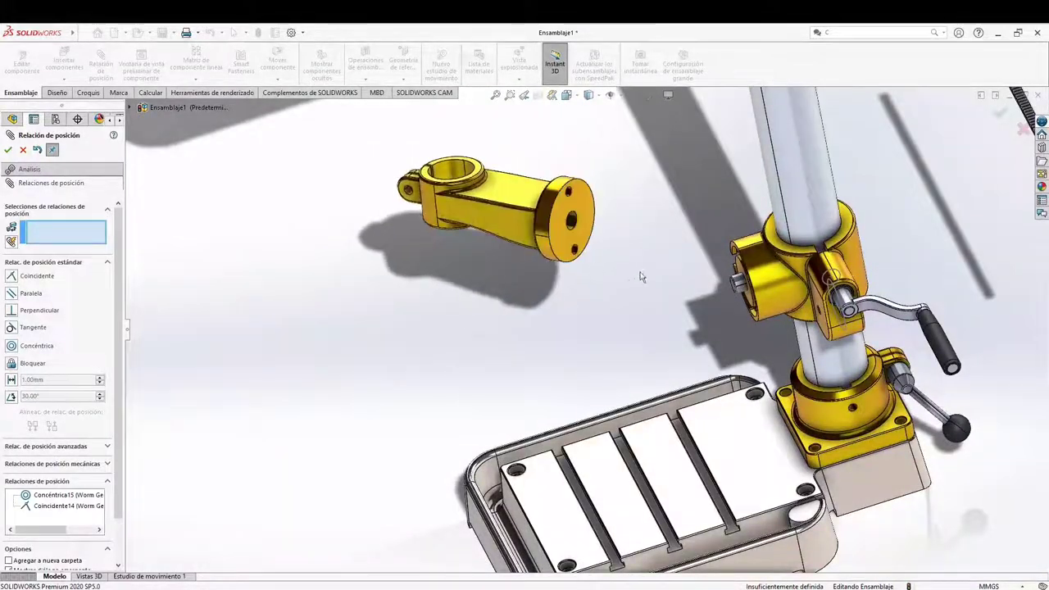
pyautogui.scroll(-3, 642, 276)
pyautogui.click(488, 210)
pyautogui.scroll(-2, 783, 320)
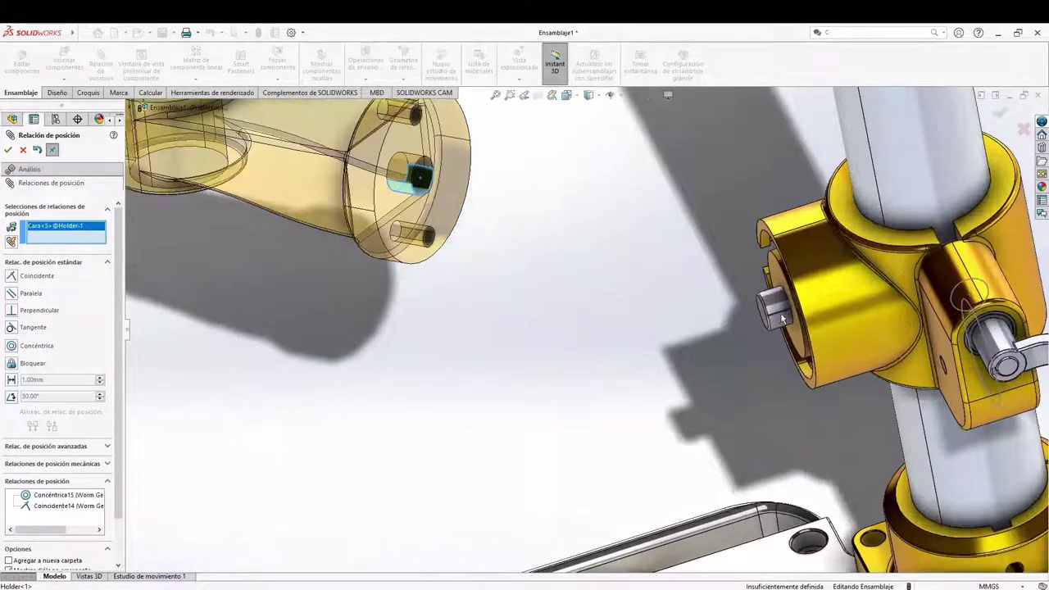
pyautogui.click(776, 302)
pyautogui.click(766, 291)
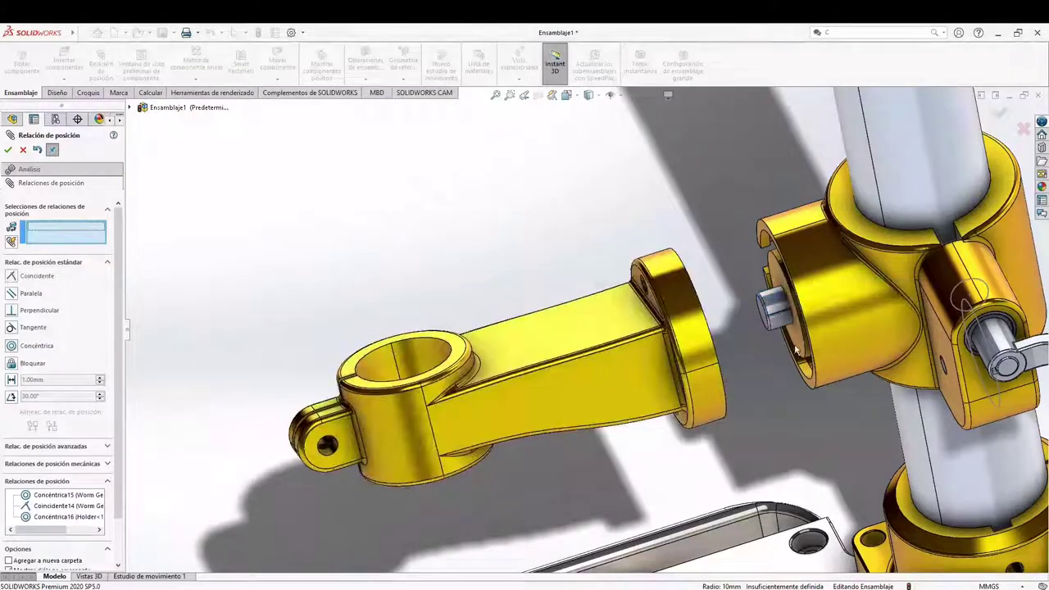
# - Make the Holder's flange face coincident with the outer ring face of the Worm Gear Box
pyautogui.scroll(-2, 786, 303)
pyautogui.scroll(-2, 778, 238)
pyautogui.click(735, 211)
pyautogui.scroll(4, 735, 211)
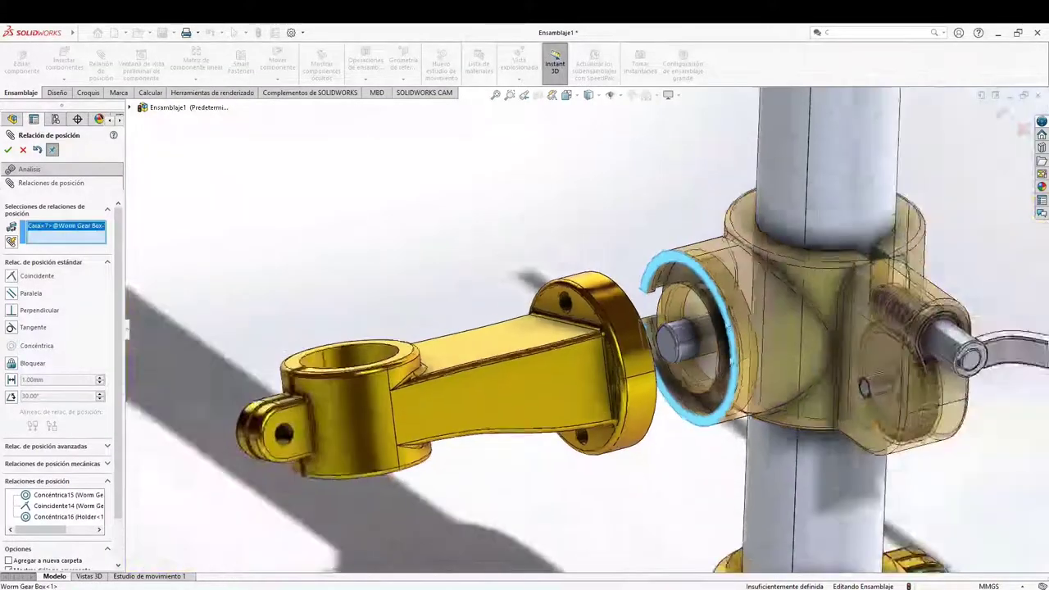
pyautogui.moveTo(734, 212); pyautogui.dragTo(563, 374, button='middle')
pyautogui.click(551, 323)
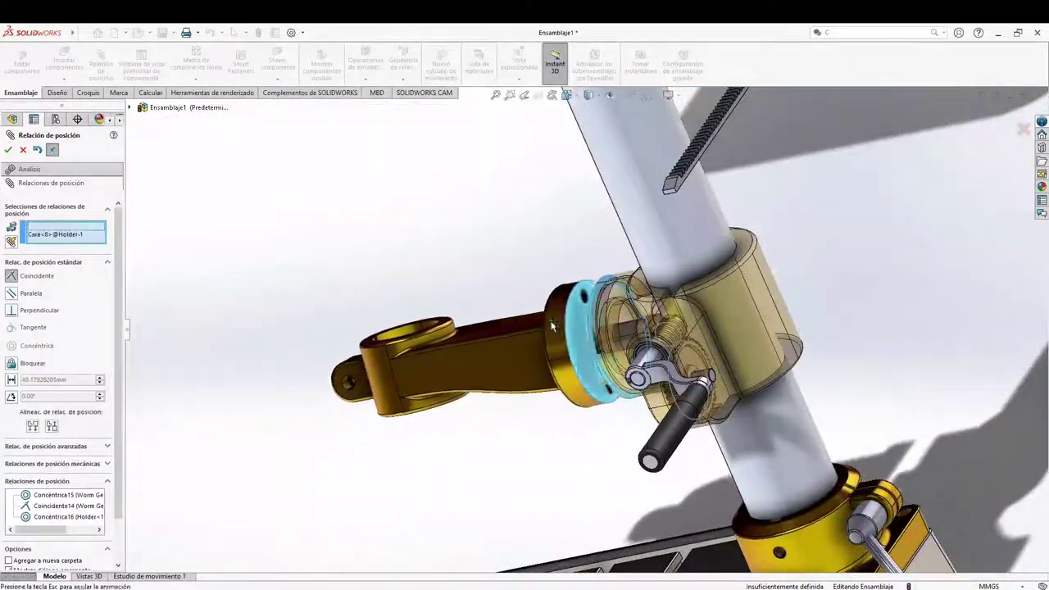
pyautogui.rightClick(562, 331)
# - Move the Holder slightly and examine how it sits against the Worm Gear Box on the pillar
pyautogui.scroll(2, 598, 402)
pyautogui.moveTo(615, 393); pyautogui.dragTo(639, 346, button='middle')
pyautogui.scroll(3, 749, 339)
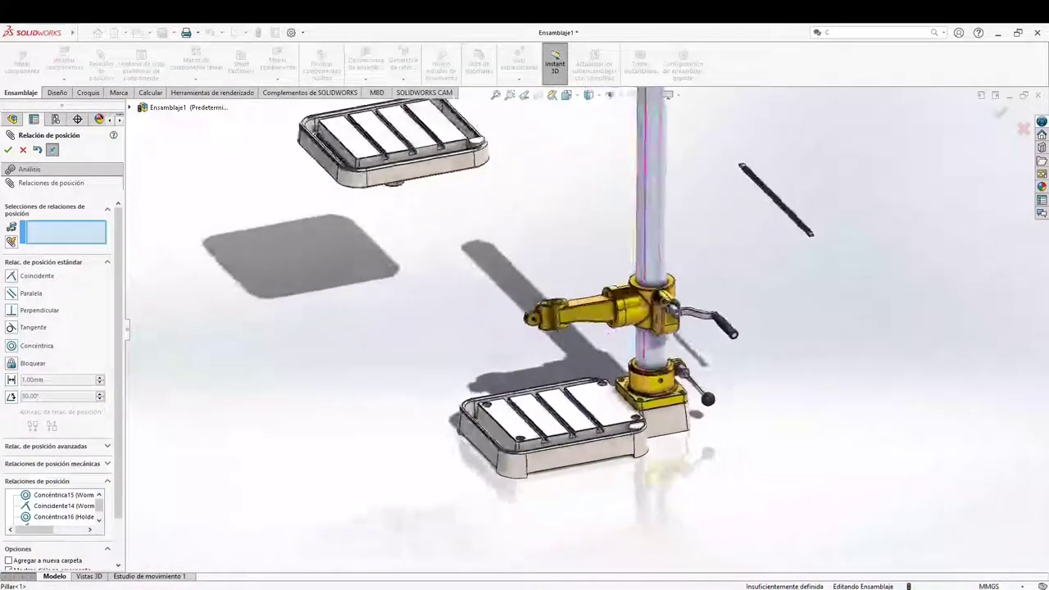
pyautogui.scroll(-4, 639, 346)
pyautogui.moveTo(507, 303); pyautogui.dragTo(511, 270)
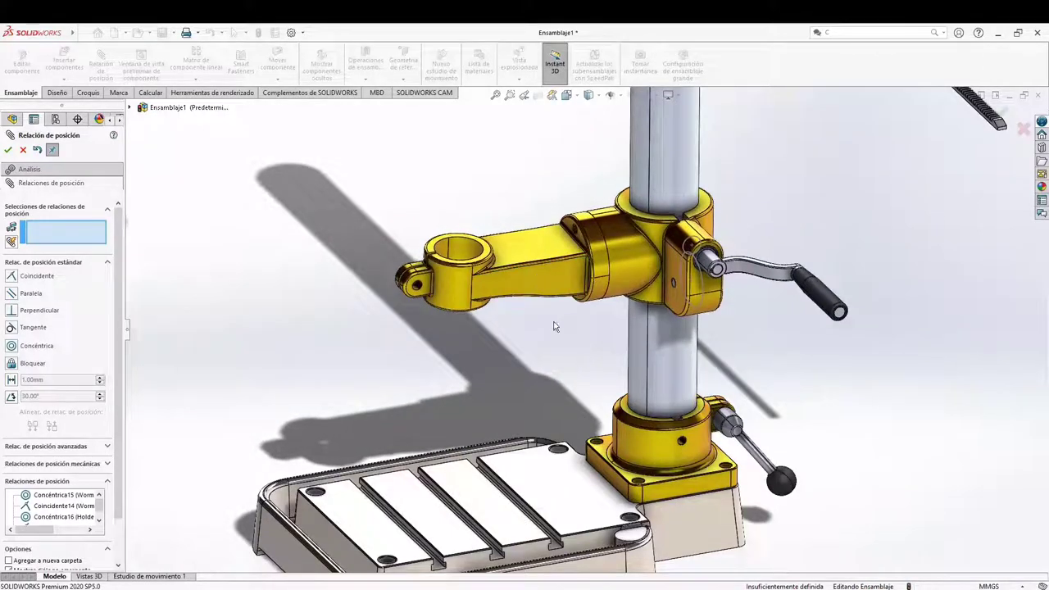
pyautogui.moveTo(554, 325)
pyautogui.mouseDown(button='middle')
pyautogui.moveTo(626, 346)
pyautogui.moveTo(548, 331)
pyautogui.moveTo(562, 322)
pyautogui.moveTo(562, 343)
pyautogui.mouseUp(button='middle')
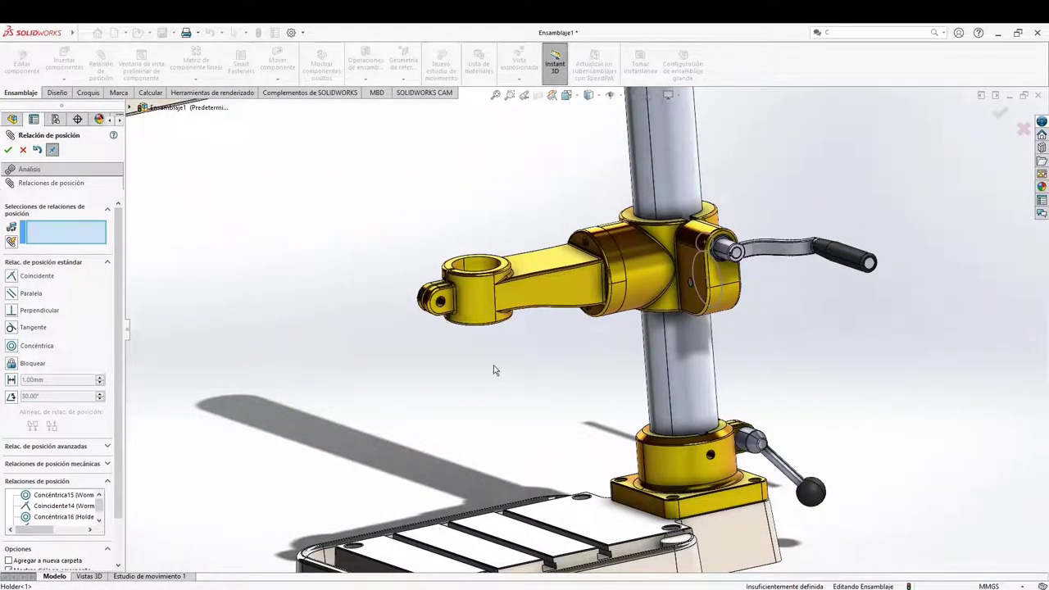
# - Try a tangent mate between the Holder arm's upper face and the Big Bushing's base flange, and clear the selected faces
pyautogui.click(538, 266)
pyautogui.scroll(-3, 656, 509)
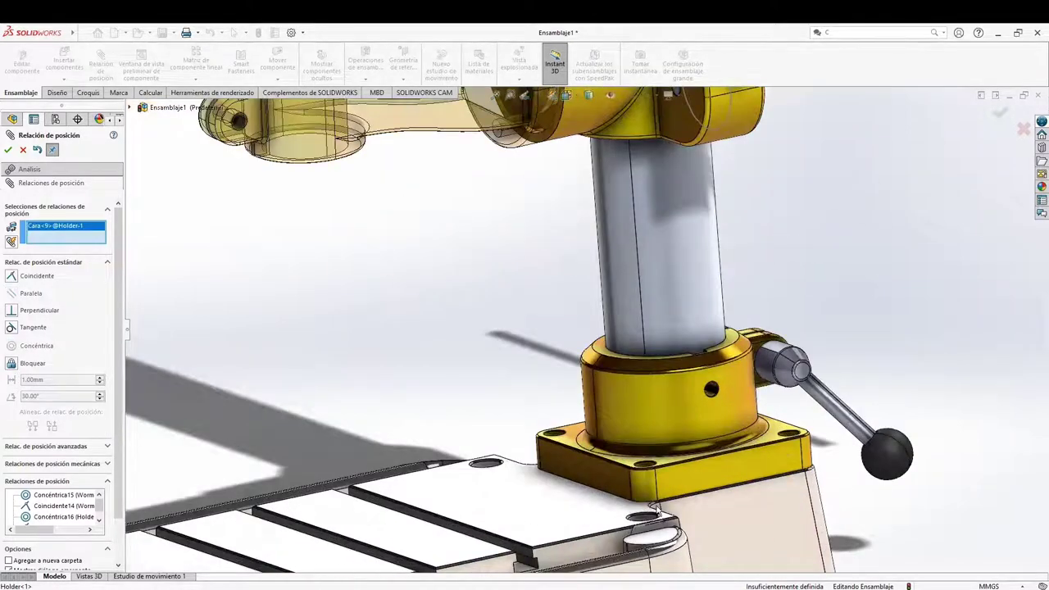
pyautogui.click(573, 436)
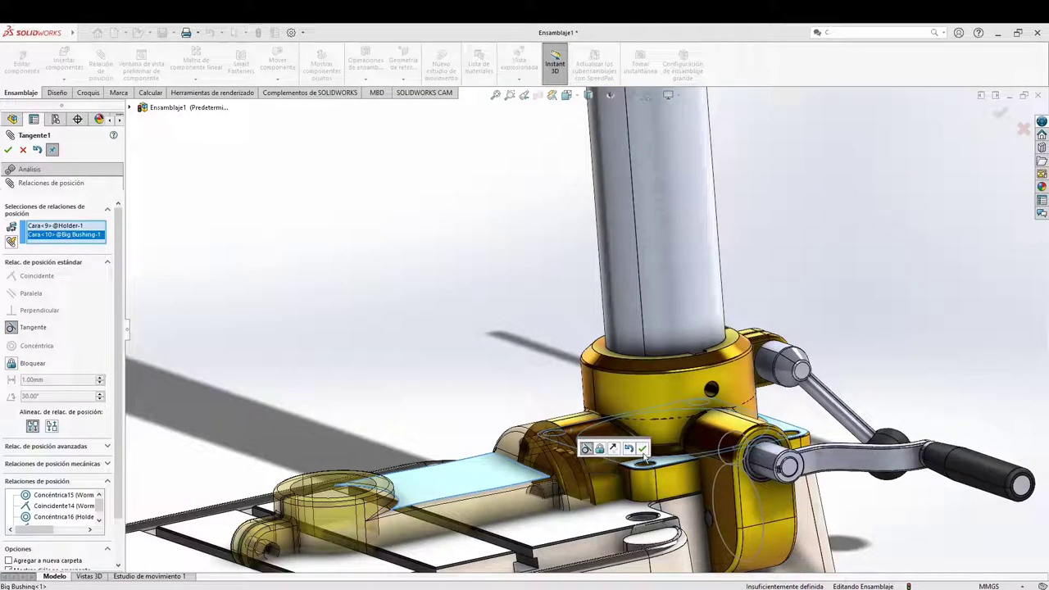
pyautogui.rightClick(89, 233)
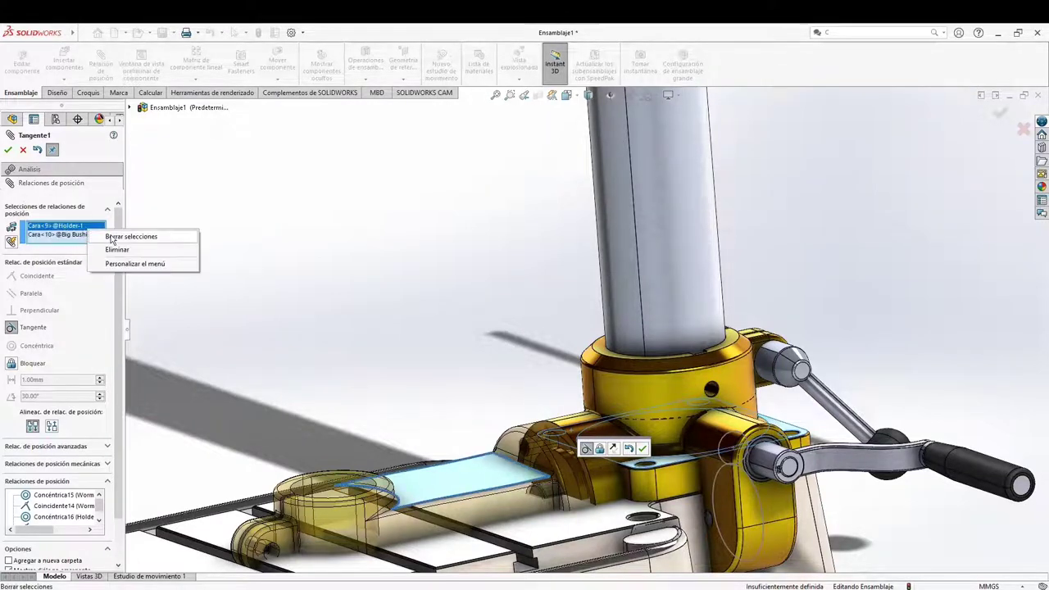
pyautogui.click(115, 237)
pyautogui.scroll(-3, 506, 379)
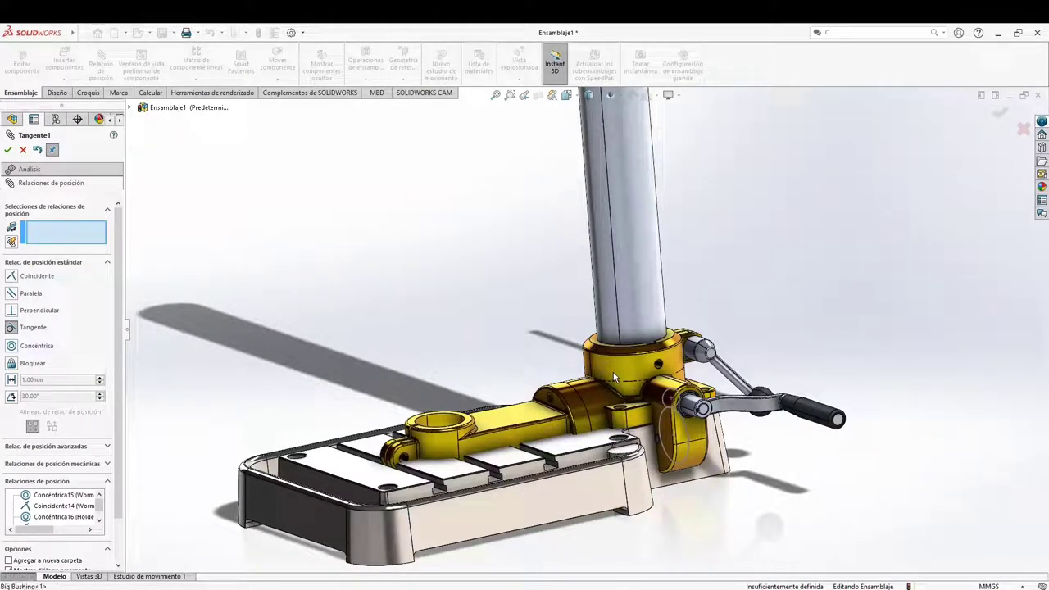
# - Discard the pending tangent mate, open the coincident mate between the Holder and Worm Gear Box, and cancel its editing
pyautogui.click(492, 423)
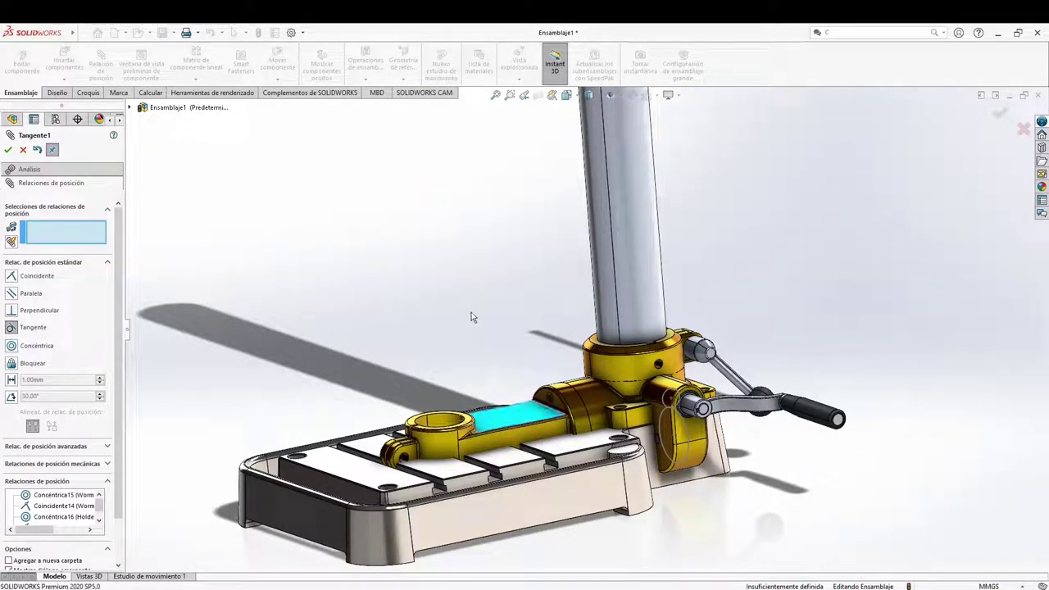
pyautogui.click(8, 150)
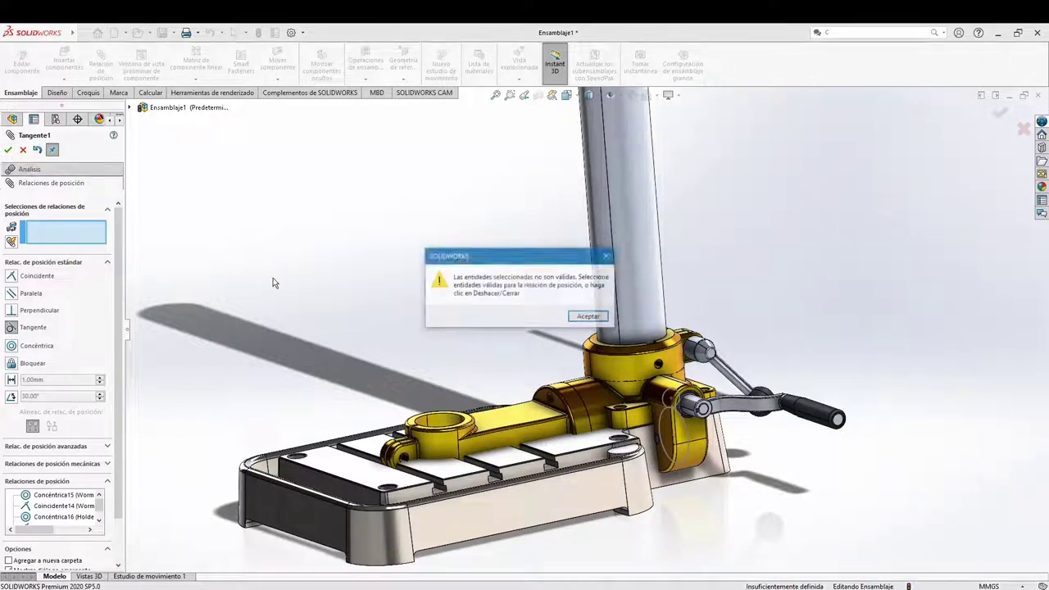
pyautogui.click(589, 317)
pyautogui.scroll(-2, 82, 459)
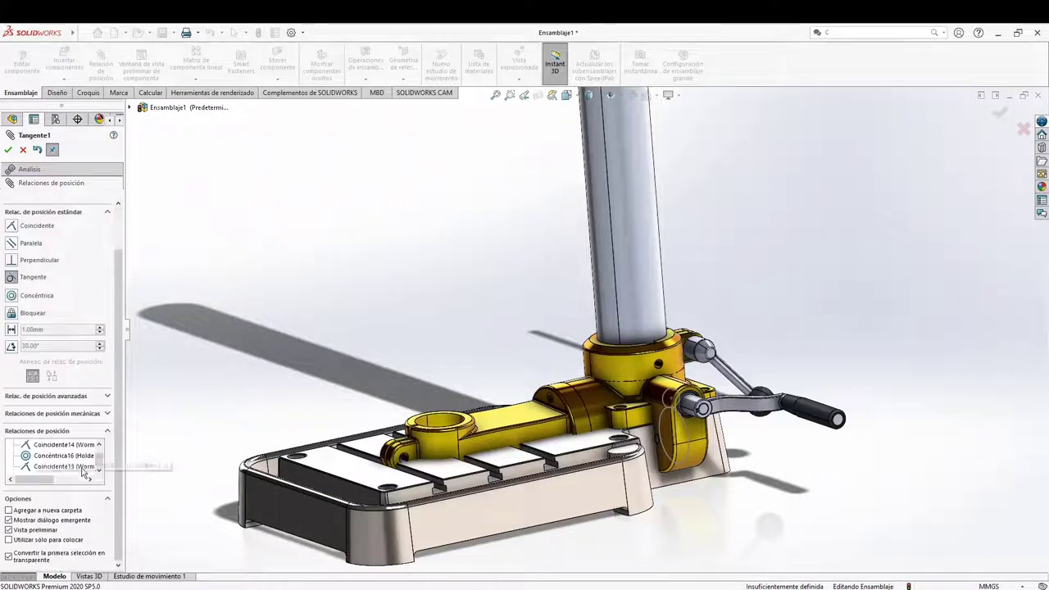
pyautogui.click(75, 467)
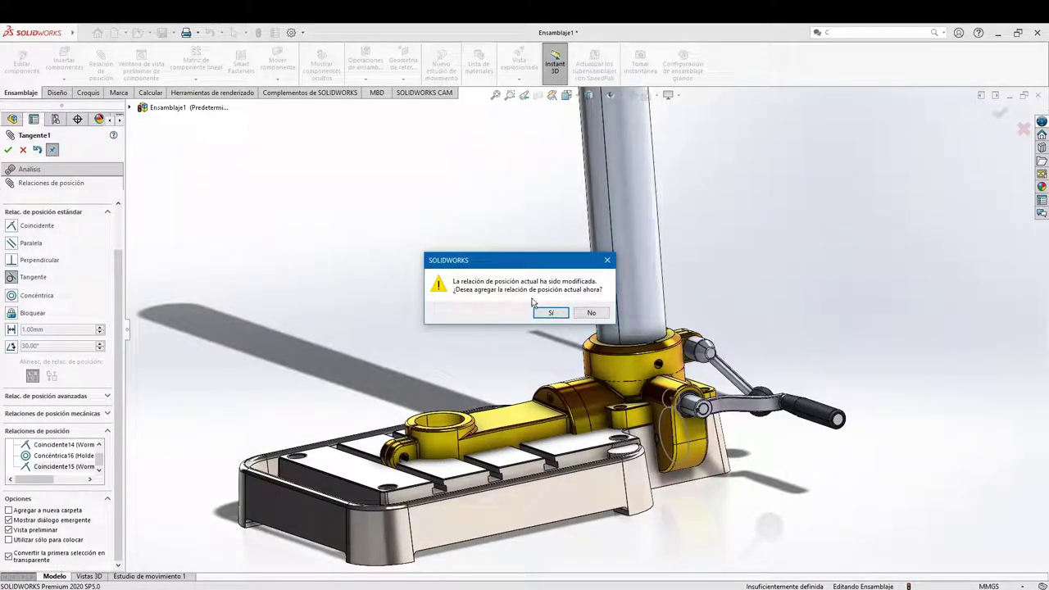
pyautogui.click(590, 314)
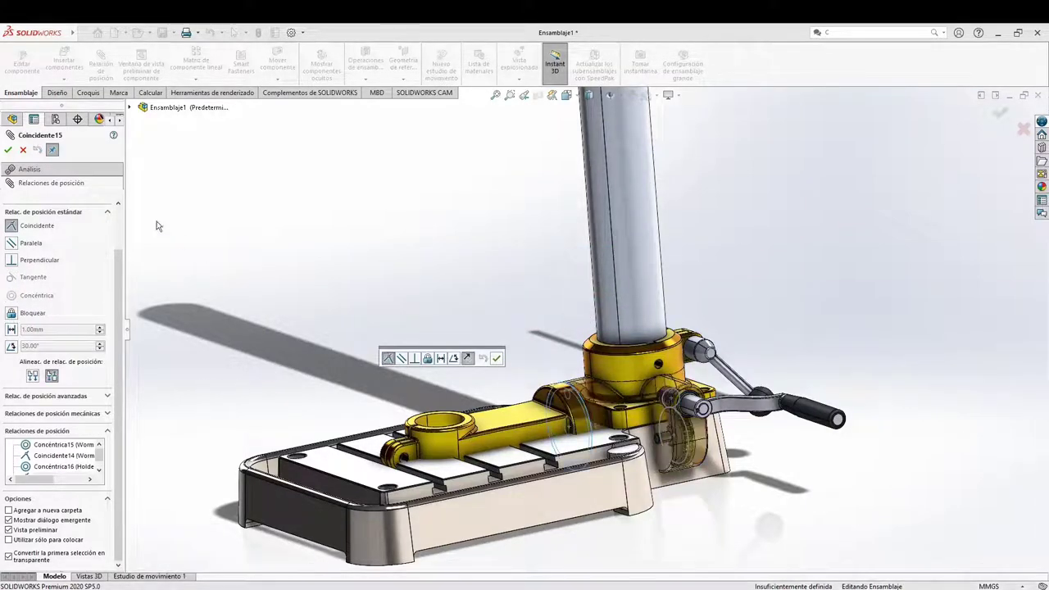
pyautogui.click(22, 150)
# - Raise the Holder together with the Worm Gear Box along the pillar, clear of the Big Bushing
pyautogui.scroll(1, 585, 318)
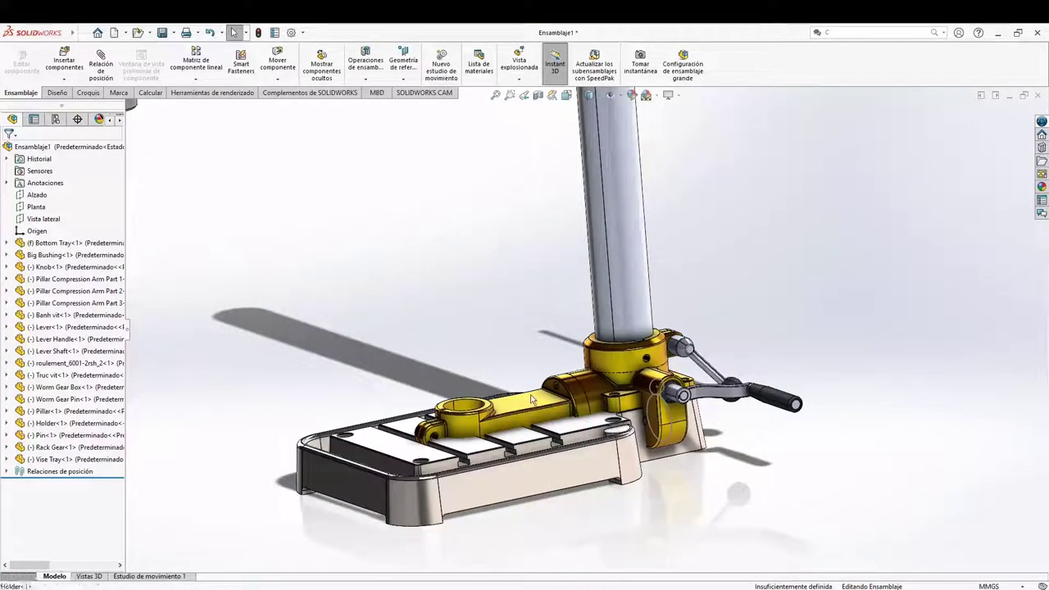
pyautogui.moveTo(528, 393); pyautogui.dragTo(521, 215)
pyautogui.moveTo(521, 299); pyautogui.dragTo(547, 344, button='middle')
pyautogui.scroll(-3, 507, 317)
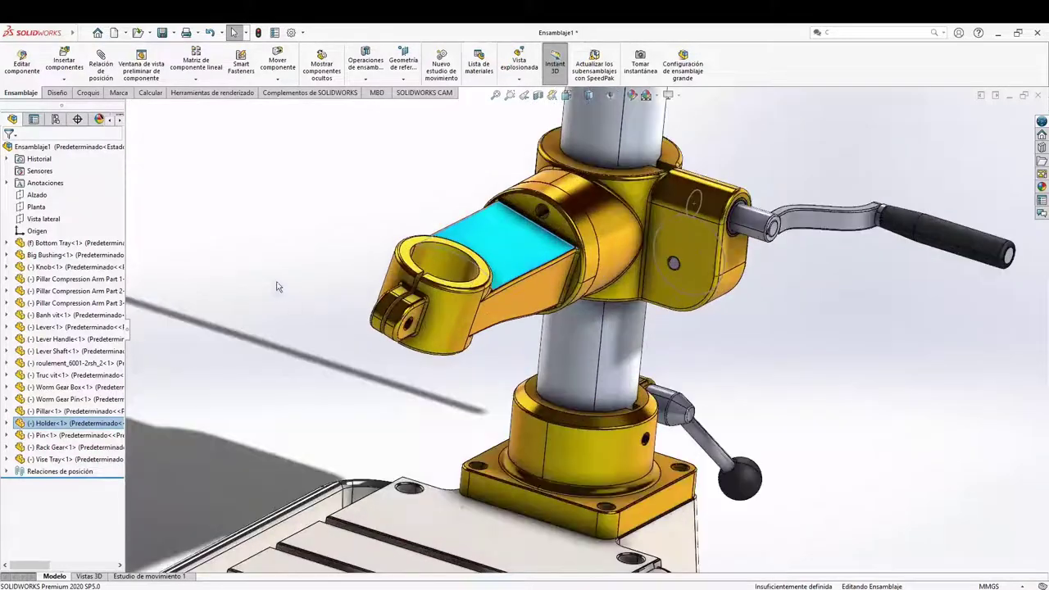
# - Add a parallel mate between the Holder arm's side face and the side face of the Big Bushing's base flange
pyautogui.click(277, 284)
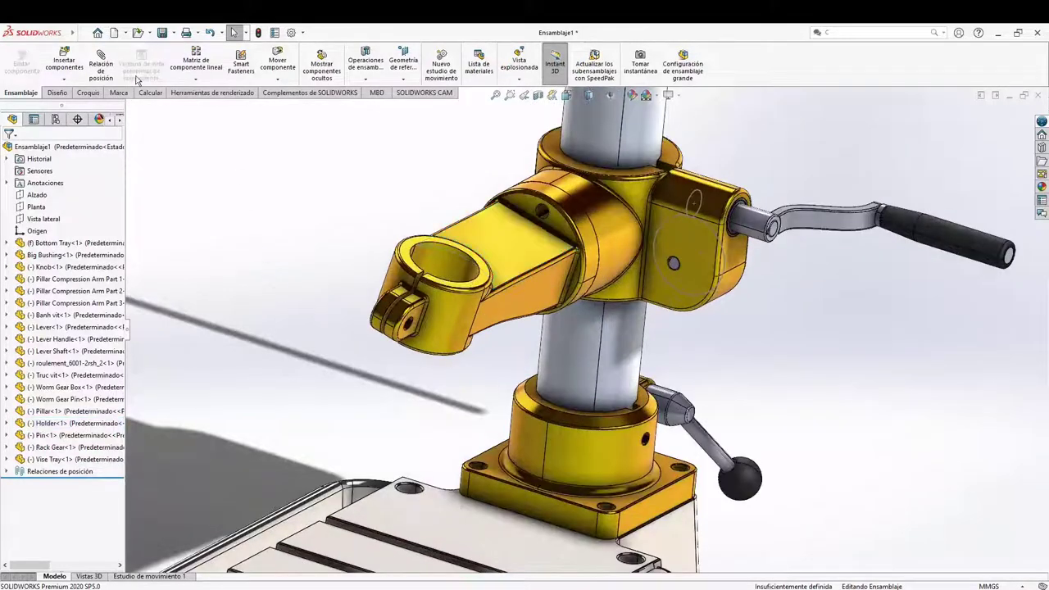
pyautogui.click(538, 291)
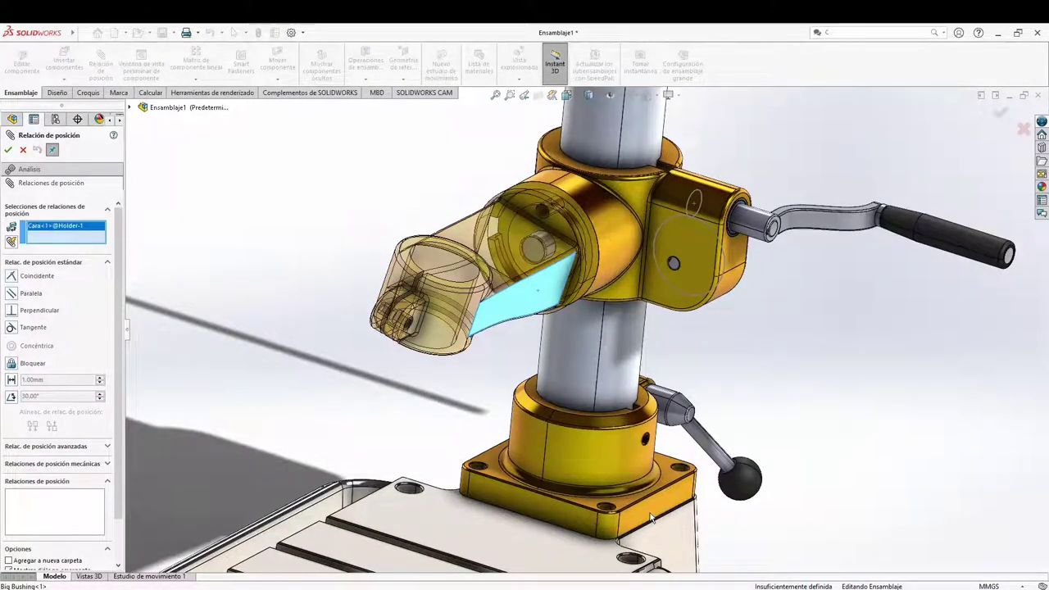
pyautogui.click(651, 518)
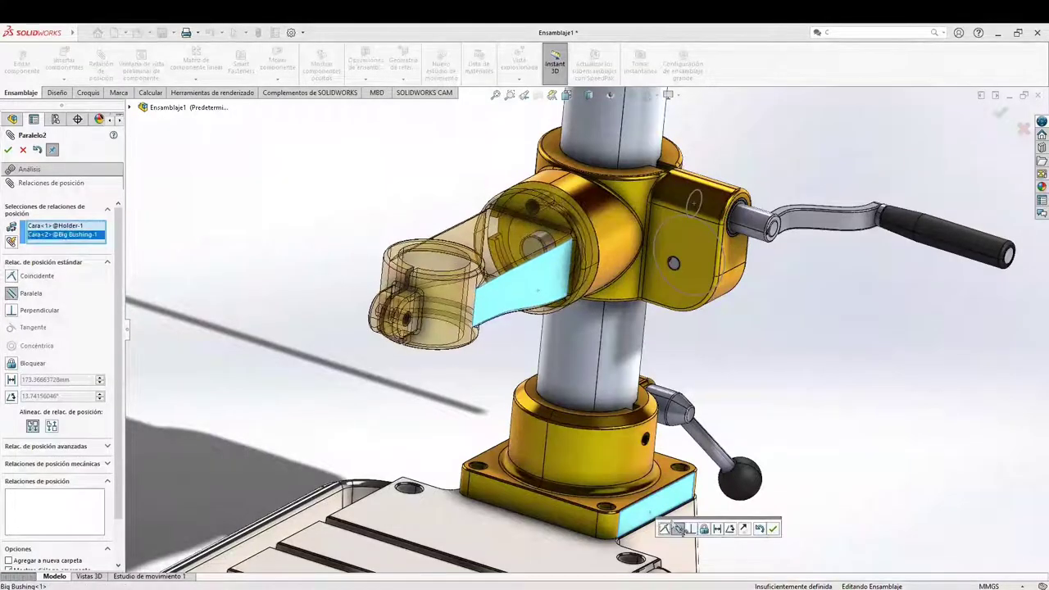
pyautogui.click(773, 530)
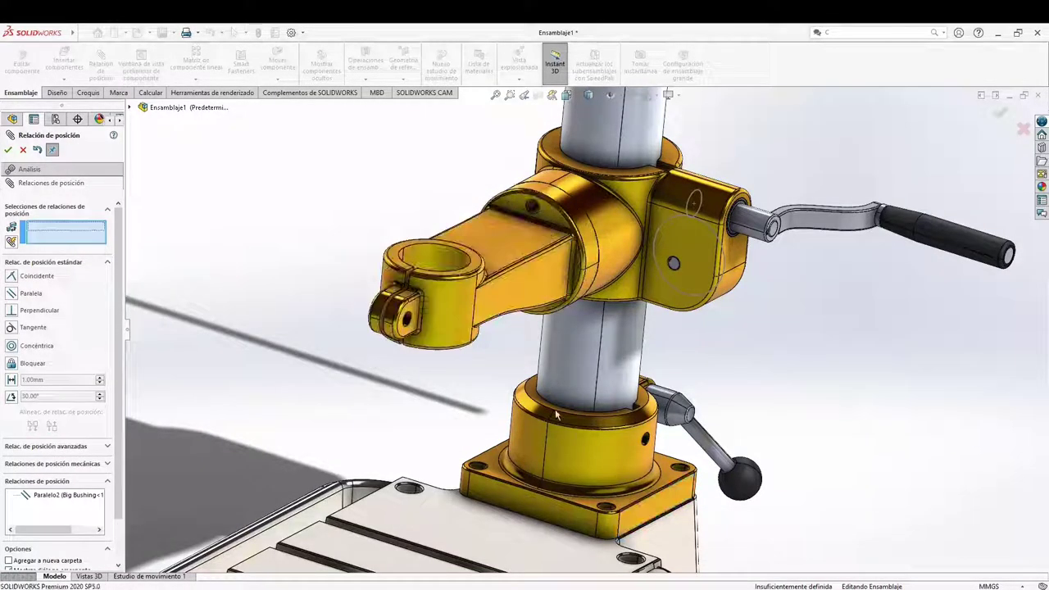
# - Rotate the Rack Gear until it stands roughly upright beside the pillar
pyautogui.scroll(4, 578, 311)
pyautogui.moveTo(578, 385); pyautogui.dragTo(531, 394, button='middle')
pyautogui.keyDown('ctrl'); pyautogui.moveTo(604, 354); pyautogui.dragTo(528, 396, button='middle'); pyautogui.keyUp('ctrl')
pyautogui.scroll(1, 577, 349)
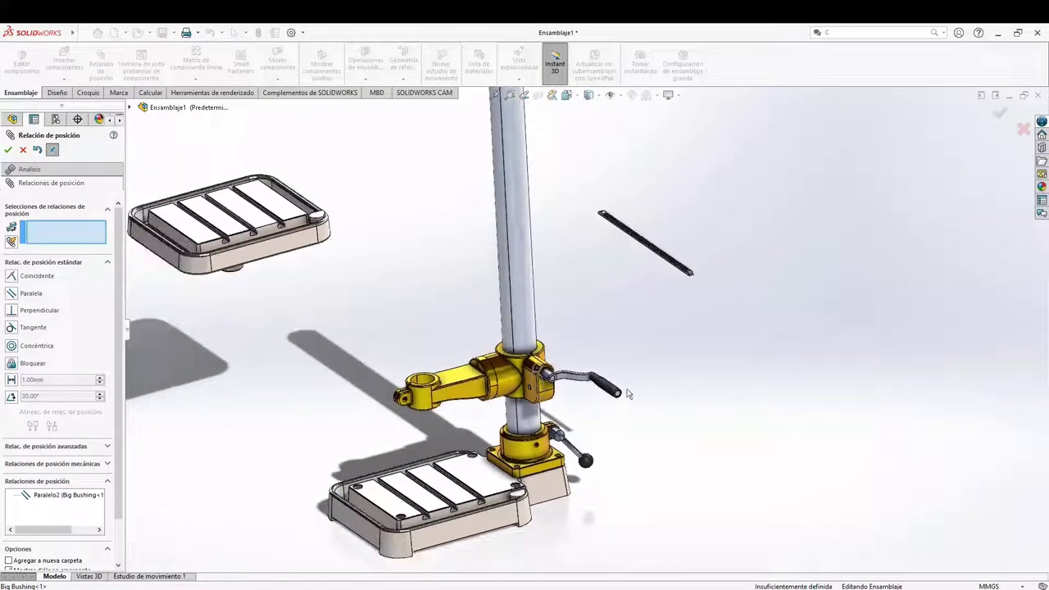
pyautogui.moveTo(691, 282); pyautogui.dragTo(694, 421, button='right')
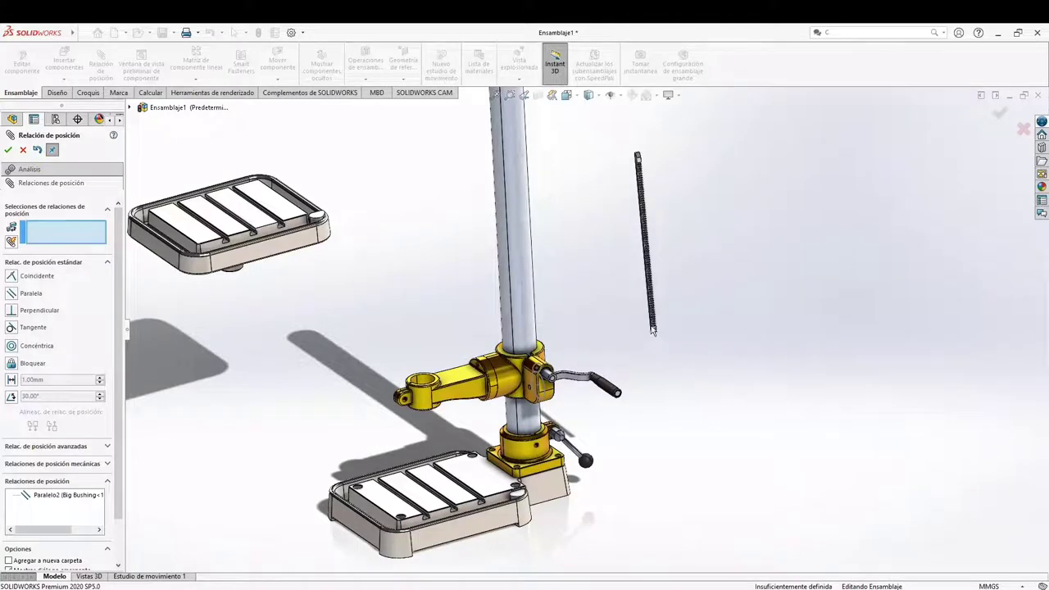
pyautogui.scroll(-5, 653, 330)
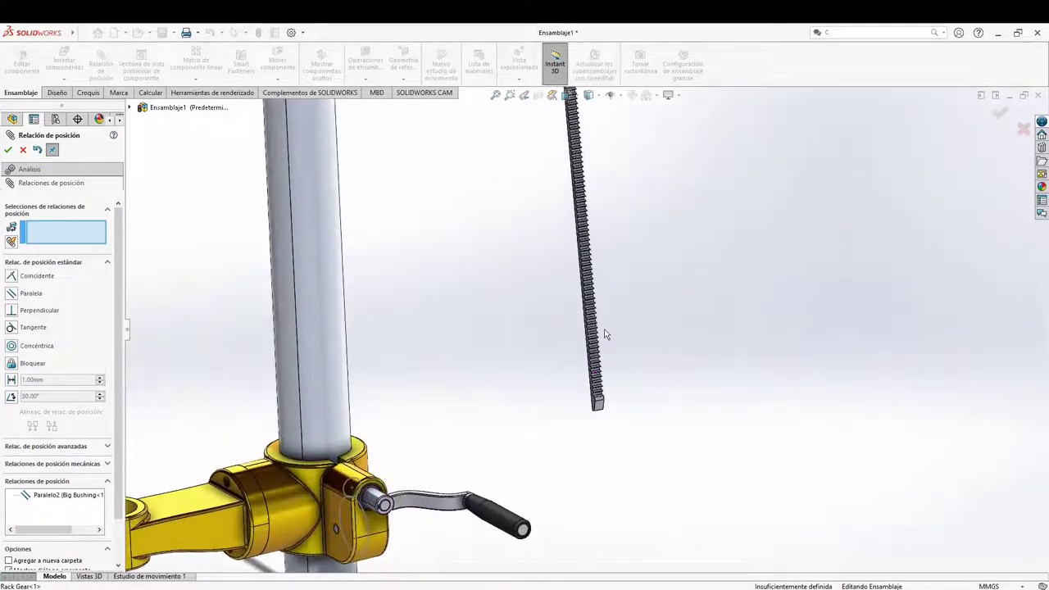
pyautogui.moveTo(606, 334); pyautogui.dragTo(606, 417, button='middle')
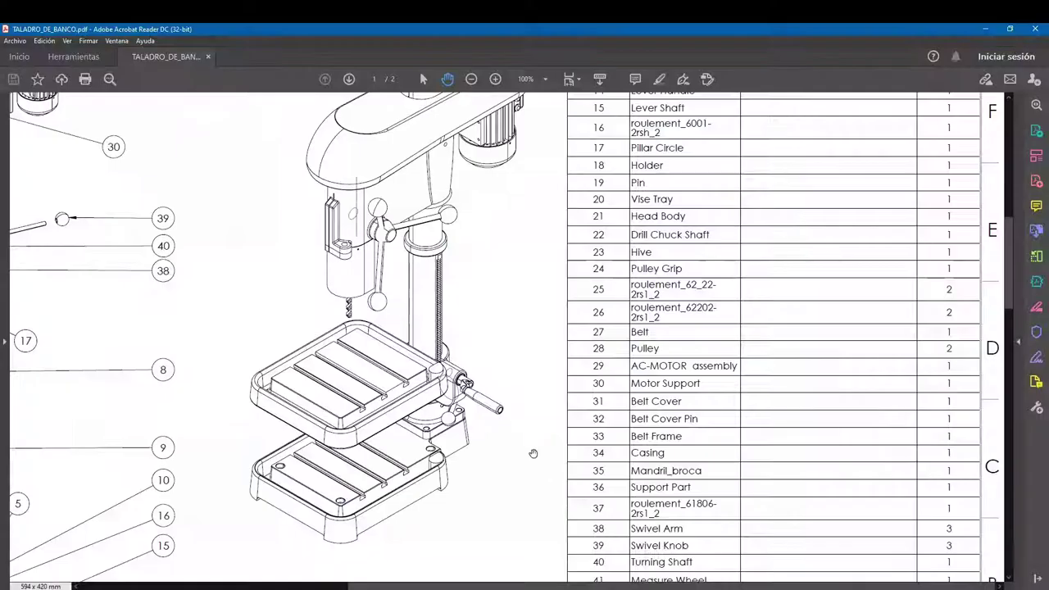
# - Examine the Rack Gear (item 9) and its orientation in the TALADRO_DE_BANCO.pdf exploded view, and return to SOLIDWORKS
pyautogui.hscroll(-10, 511, 341)
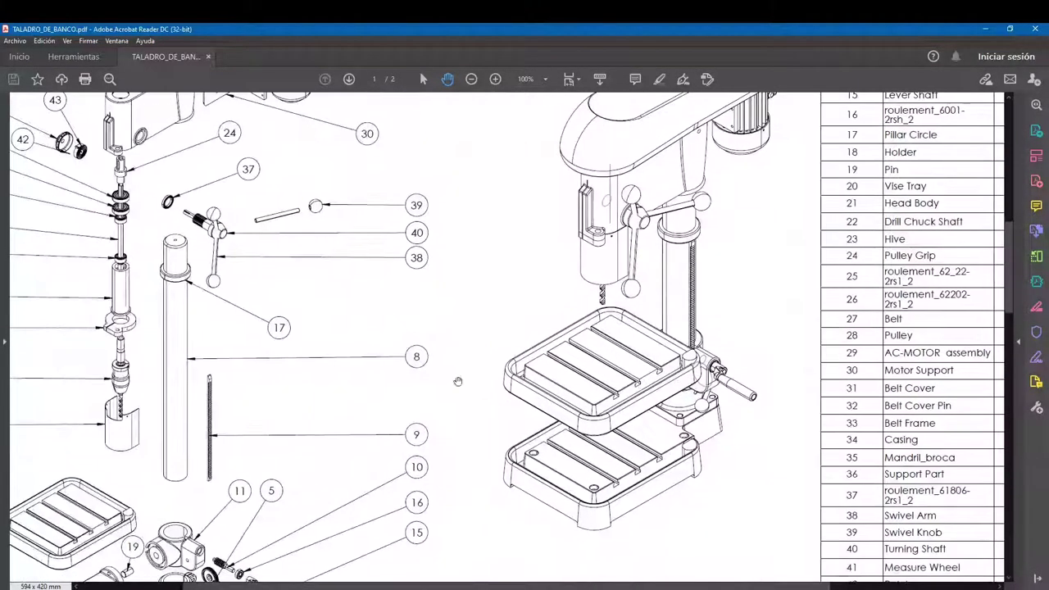
pyautogui.moveTo(354, 394); pyautogui.dragTo(418, 307)
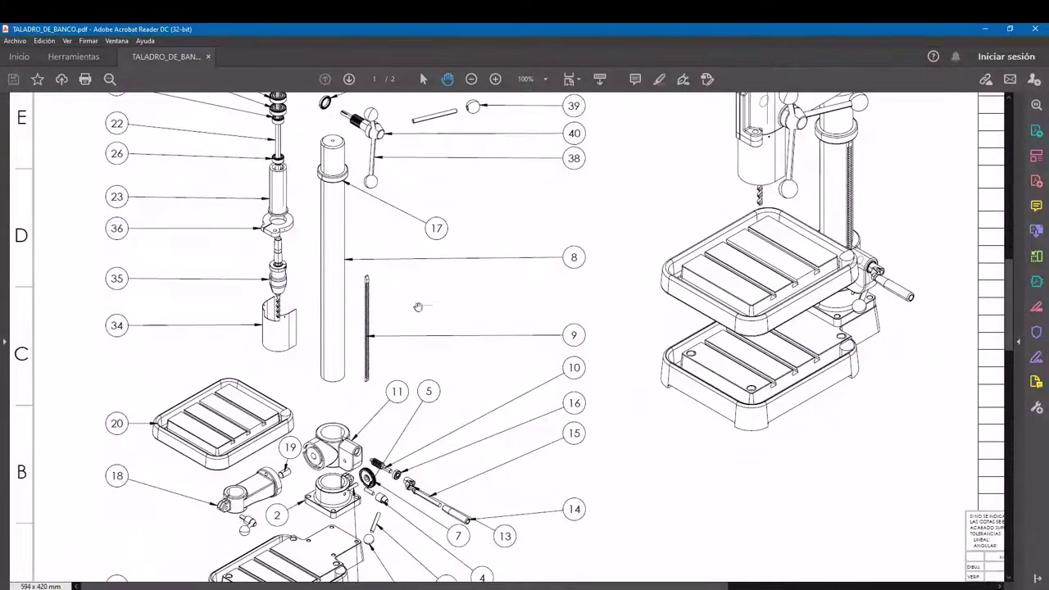
pyautogui.keyDown('ctrl'); pyautogui.scroll(2, 498, 98); pyautogui.keyUp('ctrl')
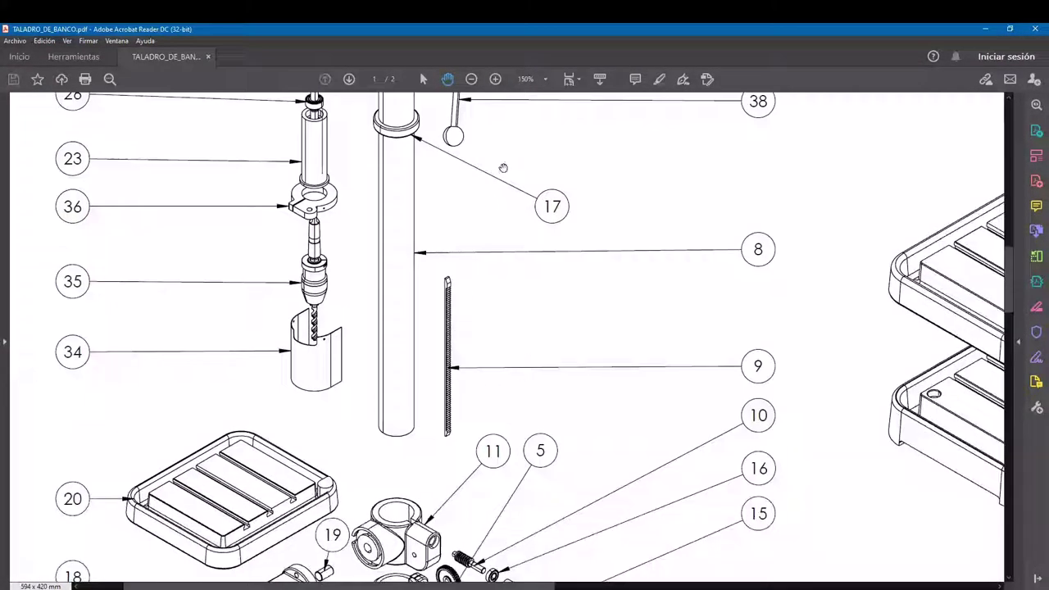
pyautogui.click(496, 81)
pyautogui.click(495, 81)
pyautogui.moveTo(911, 545)
pyautogui.mouseDown()
pyautogui.moveTo(761, 419)
pyautogui.moveTo(518, 253)
pyautogui.mouseUp()
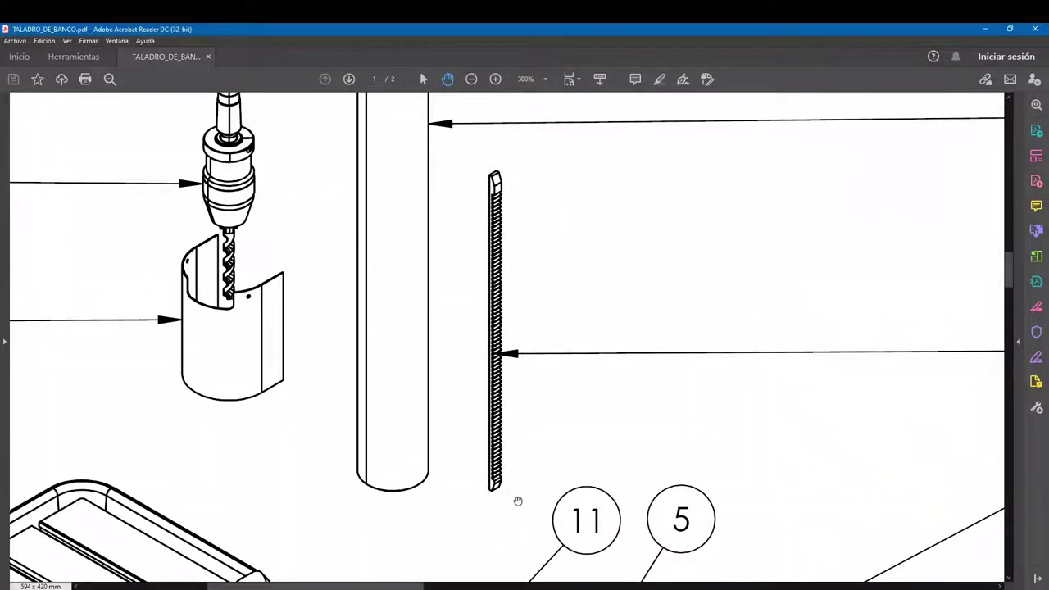
pyautogui.click(474, 85)
pyautogui.click(474, 84)
pyautogui.click(473, 84)
pyautogui.moveTo(403, 191); pyautogui.dragTo(595, 308)
pyautogui.hotkey('alt', 'Tab')
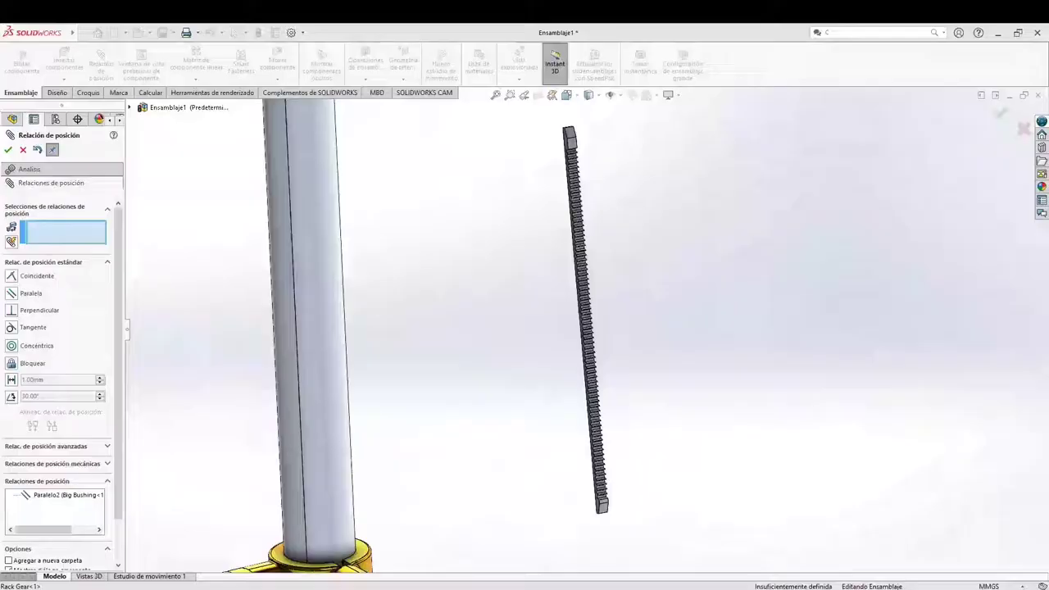
# - Mate the Rack Gear's side face coincident with the side wall of the slot inside the Big Bushing
pyautogui.scroll(5, 561, 376)
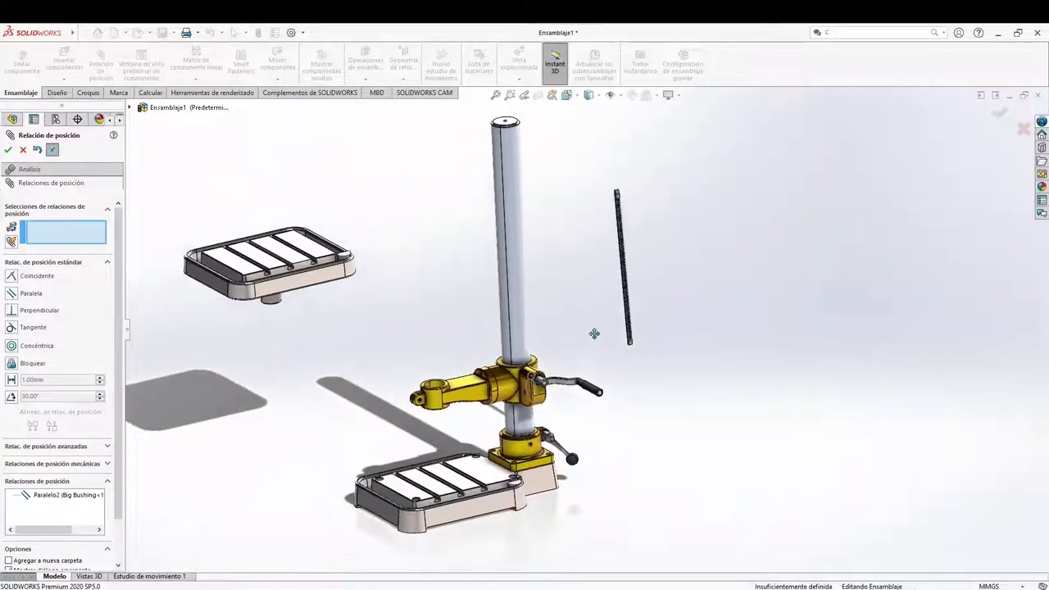
pyautogui.scroll(-5, 594, 333)
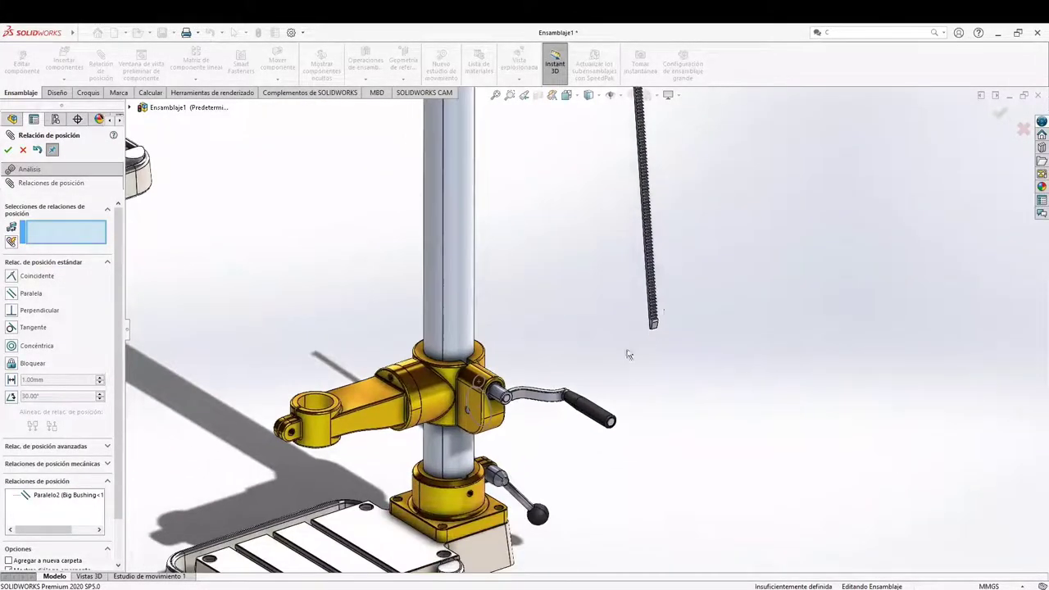
pyautogui.scroll(4, 654, 326)
pyautogui.scroll(-7, 677, 251)
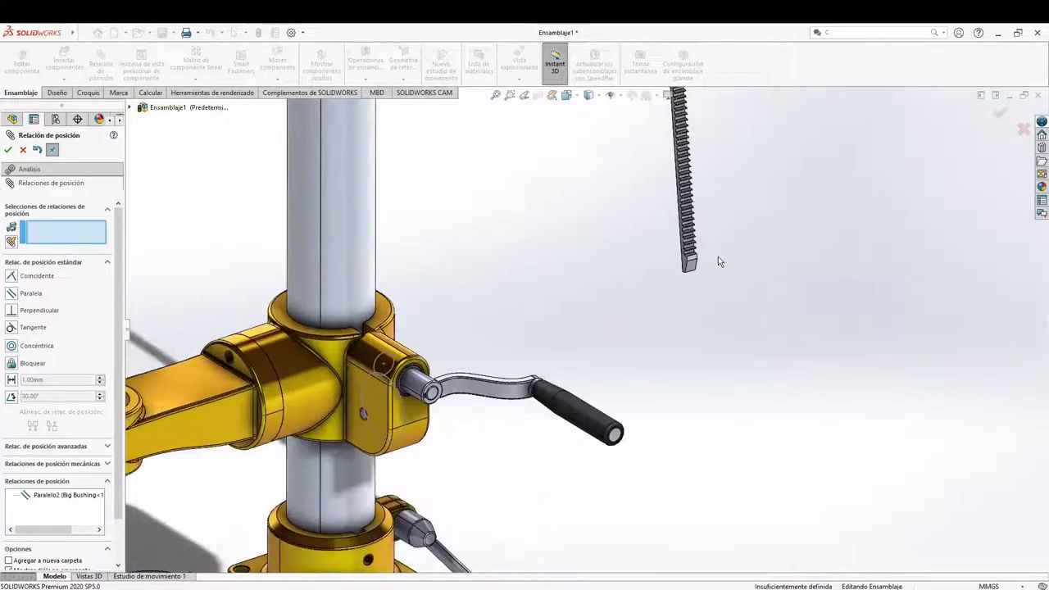
pyautogui.scroll(-3, 679, 260)
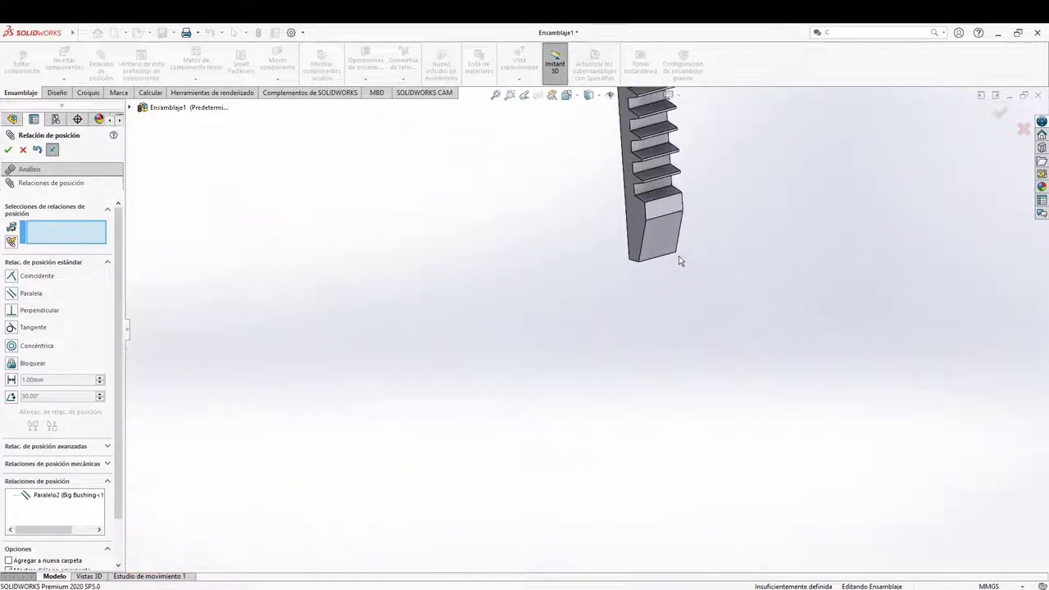
pyautogui.click(633, 224)
pyautogui.scroll(6, 545, 393)
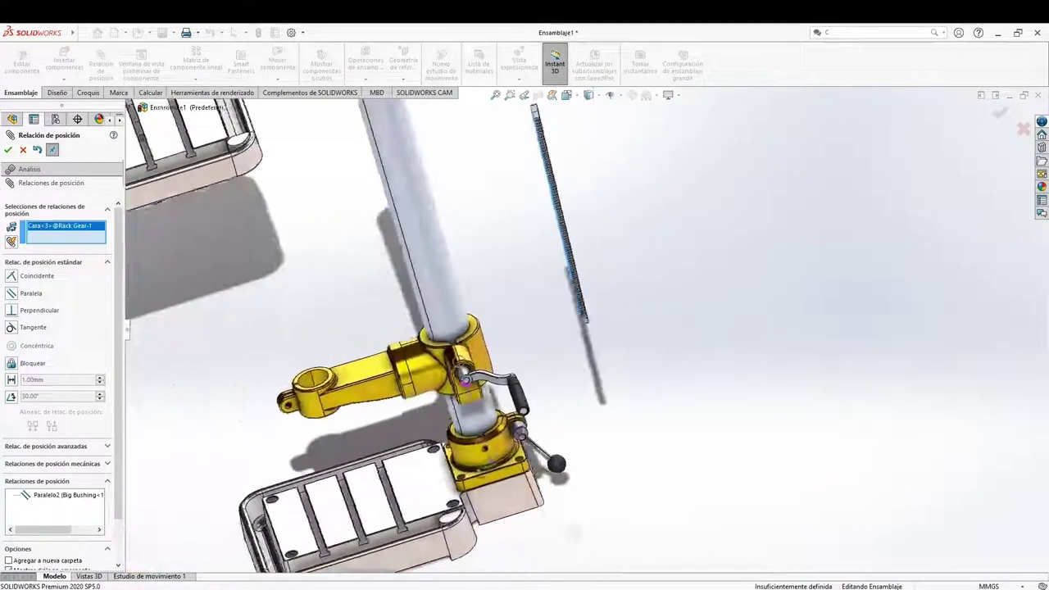
pyautogui.moveTo(623, 311); pyautogui.dragTo(544, 392, button='middle')
pyautogui.scroll(-8, 544, 392)
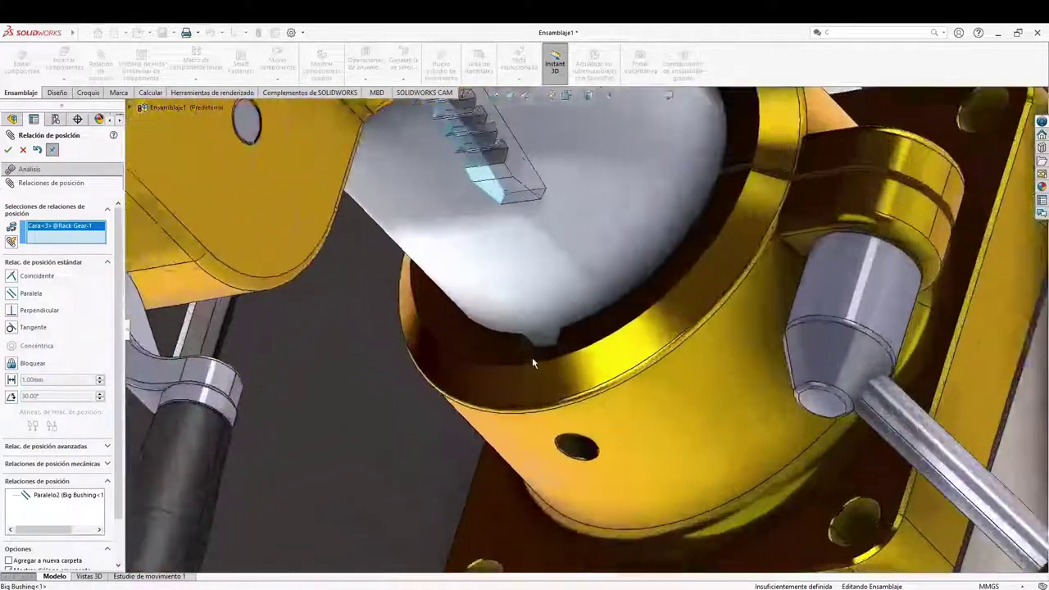
pyautogui.scroll(-2, 533, 358)
pyautogui.click(534, 342)
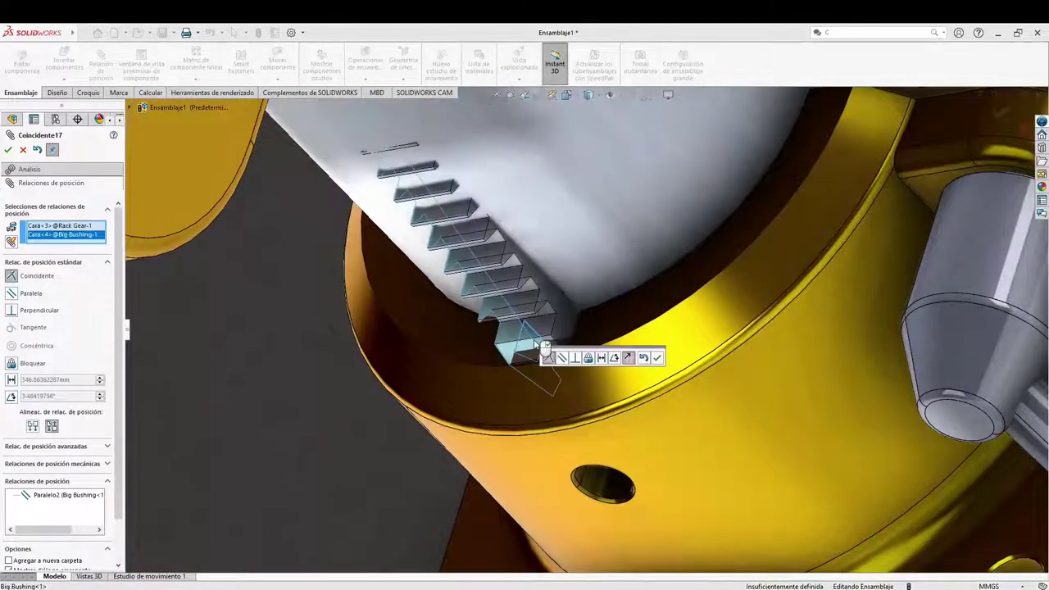
pyautogui.click(547, 354)
# - Mate the Rack Gear's lower end face coincident with the floor of the Big Bushing's slot
pyautogui.scroll(6, 549, 365)
pyautogui.scroll(3, 552, 369)
pyautogui.moveTo(552, 370); pyautogui.dragTo(611, 278, button='middle')
pyautogui.scroll(-7, 630, 393)
pyautogui.moveTo(586, 376); pyautogui.dragTo(641, 186)
pyautogui.moveTo(657, 295); pyautogui.dragTo(606, 328, button='middle')
pyautogui.scroll(-7, 582, 320)
pyautogui.click(538, 305)
pyautogui.scroll(10, 639, 450)
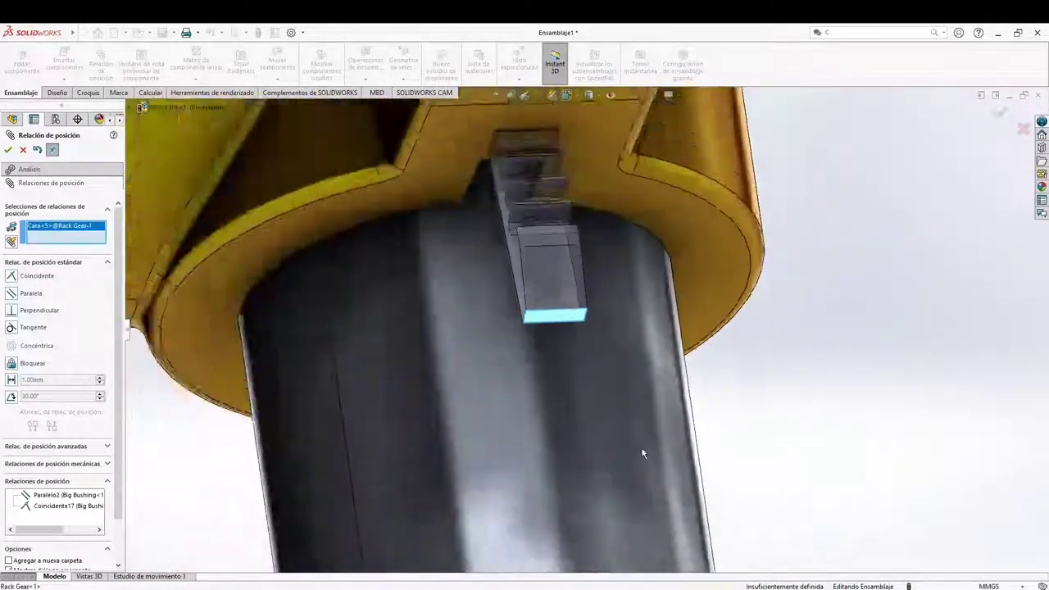
pyautogui.scroll(-2, 590, 409)
pyautogui.scroll(-10, 590, 409)
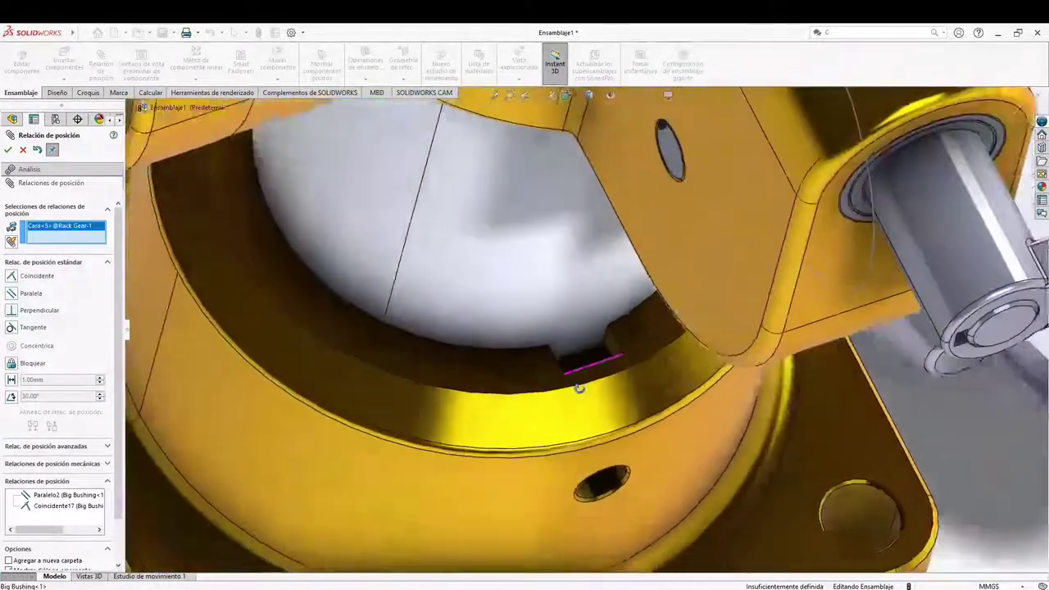
pyautogui.moveTo(578, 387); pyautogui.dragTo(577, 361, button='middle')
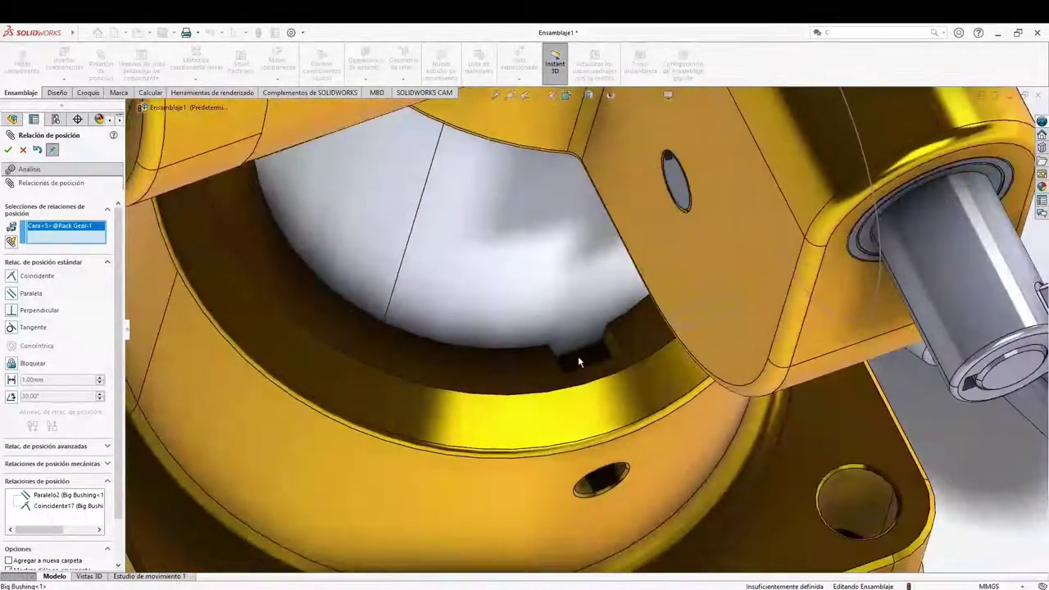
pyautogui.click(578, 364)
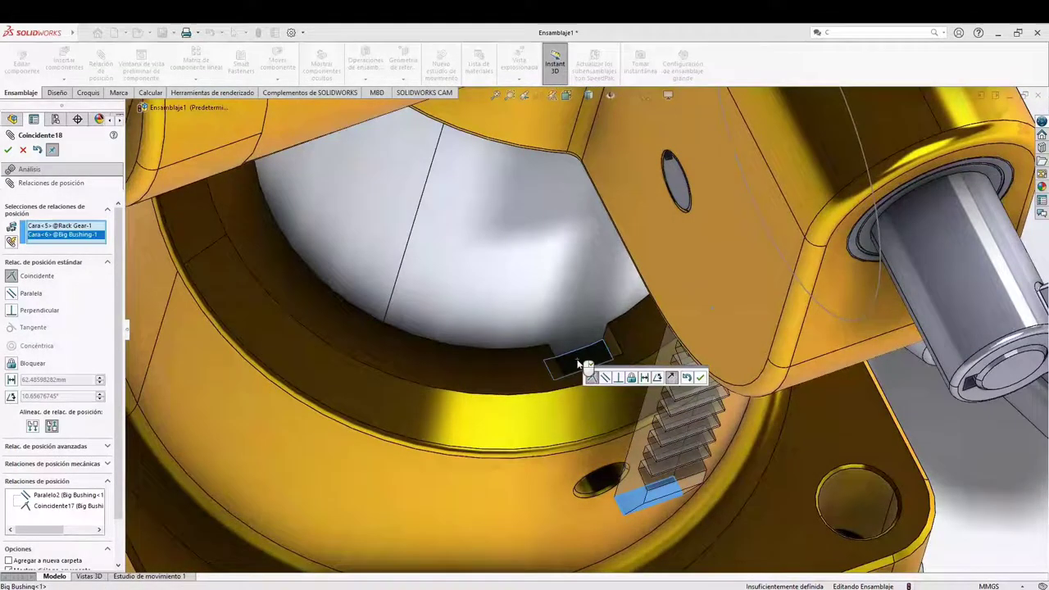
pyautogui.rightClick(578, 363)
# - Add a coincident mate between the Rack Gear's lower end block and the outer wall of the Big Bushing's slot
pyautogui.scroll(5, 593, 396)
pyautogui.moveTo(619, 415); pyautogui.dragTo(625, 465, button='middle')
pyautogui.scroll(-6, 623, 305)
pyautogui.click(609, 315)
pyautogui.scroll(3, 596, 377)
pyautogui.scroll(-4, 594, 407)
pyautogui.moveTo(539, 316); pyautogui.dragTo(523, 294, button='middle')
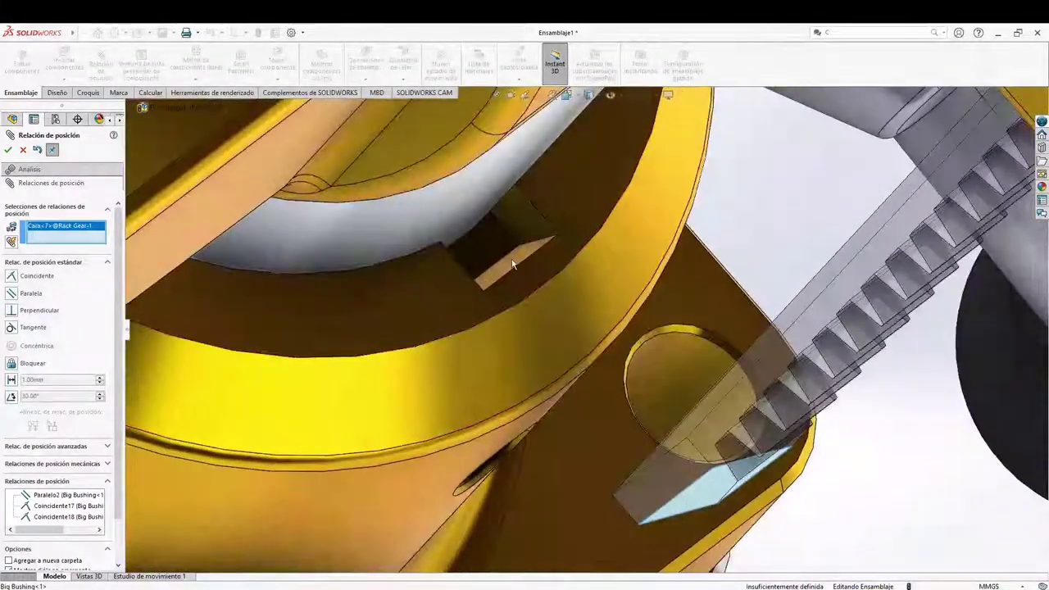
pyautogui.click(512, 263)
pyautogui.rightClick(517, 267)
# - Mate the cylindrical stem under the Vise Tray concentric with the bore of the Holder's clamp ring
pyautogui.scroll(4, 514, 356)
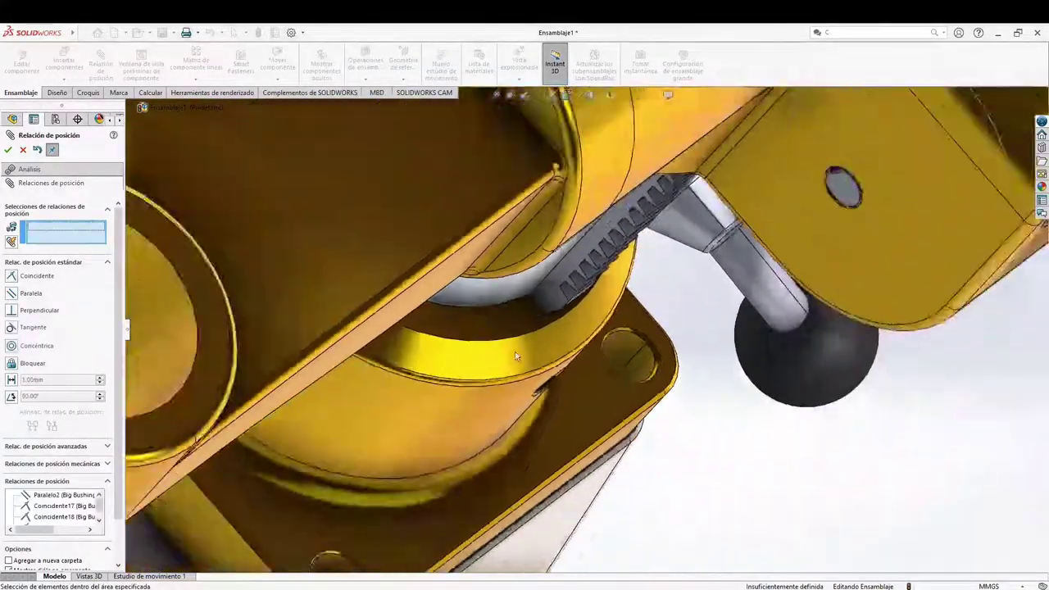
pyautogui.scroll(6, 516, 351)
pyautogui.moveTo(573, 537); pyautogui.dragTo(555, 332, button='middle')
pyautogui.scroll(1, 550, 336)
pyautogui.keyDown('ctrl'); pyautogui.moveTo(449, 352); pyautogui.dragTo(491, 323, button='middle'); pyautogui.keyUp('ctrl')
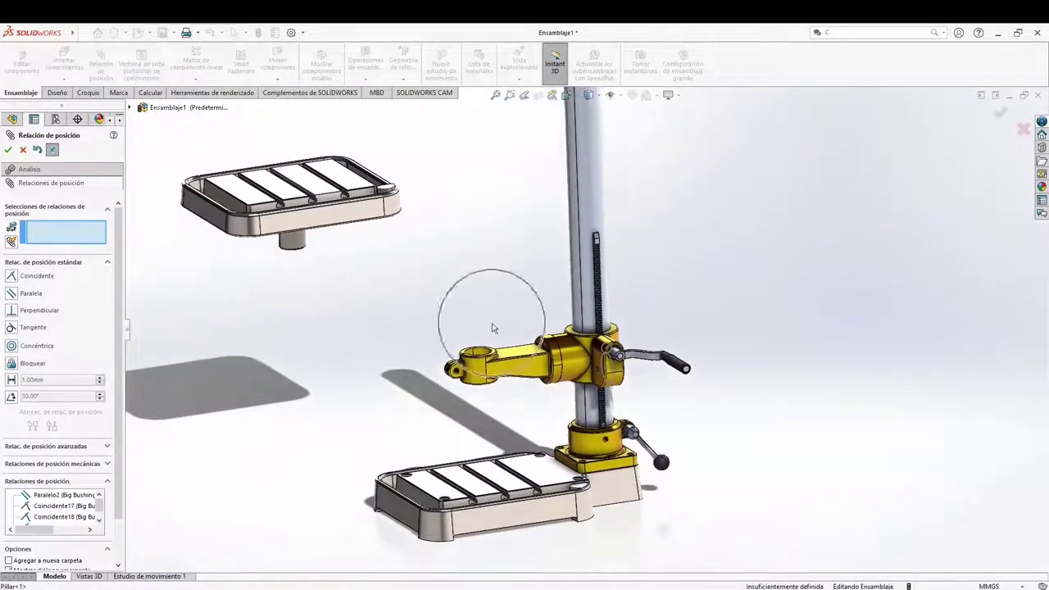
pyautogui.scroll(-1, 459, 389)
pyautogui.keyDown('ctrl'); pyautogui.moveTo(375, 316); pyautogui.dragTo(508, 374, button='middle'); pyautogui.keyUp('ctrl')
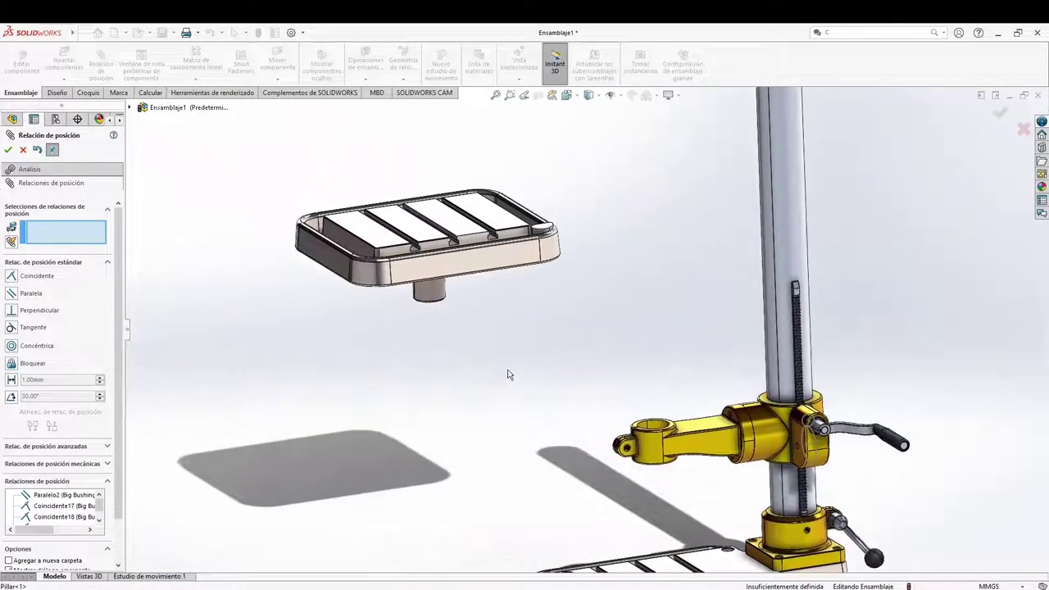
pyautogui.moveTo(448, 281); pyautogui.dragTo(360, 240, button='middle')
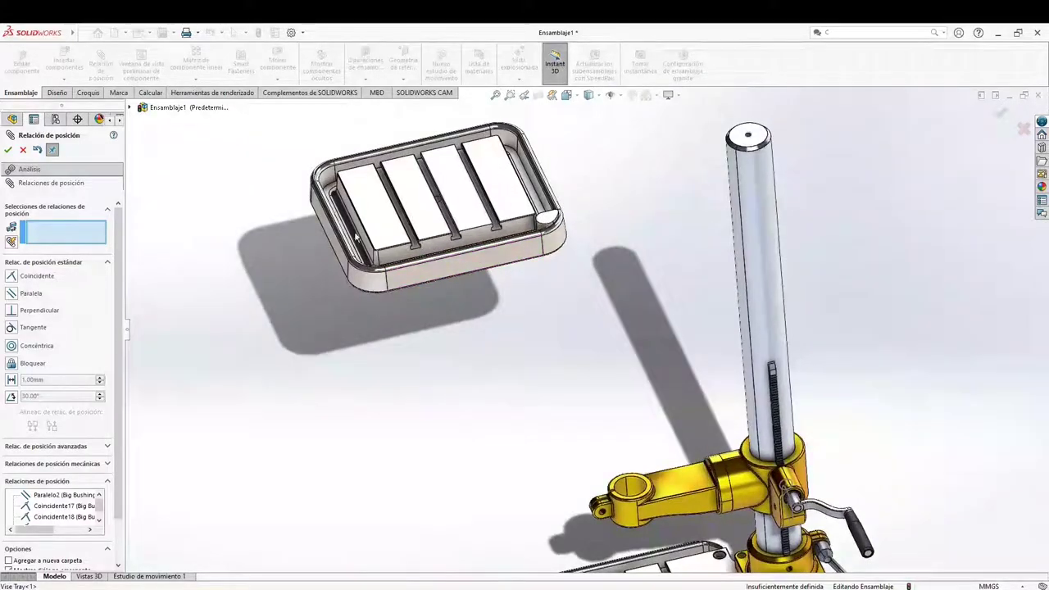
pyautogui.moveTo(548, 401); pyautogui.dragTo(552, 252, button='middle')
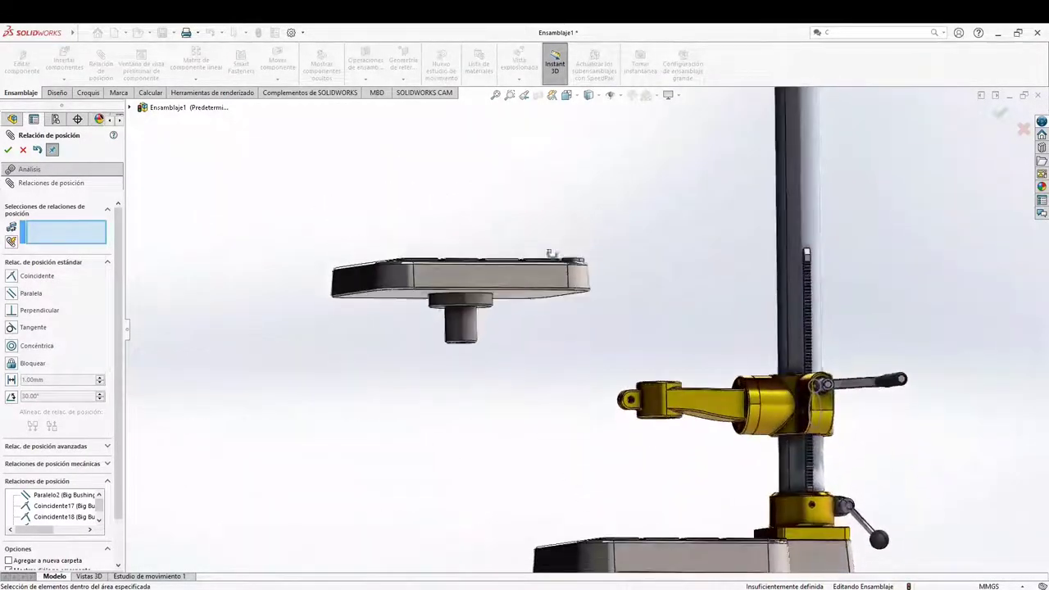
pyautogui.click(465, 331)
pyautogui.moveTo(557, 324)
pyautogui.mouseDown(button='middle')
pyautogui.moveTo(564, 358)
pyautogui.moveTo(567, 333)
pyautogui.moveTo(553, 337)
pyautogui.mouseUp(button='middle')
pyautogui.scroll(-5, 608, 352)
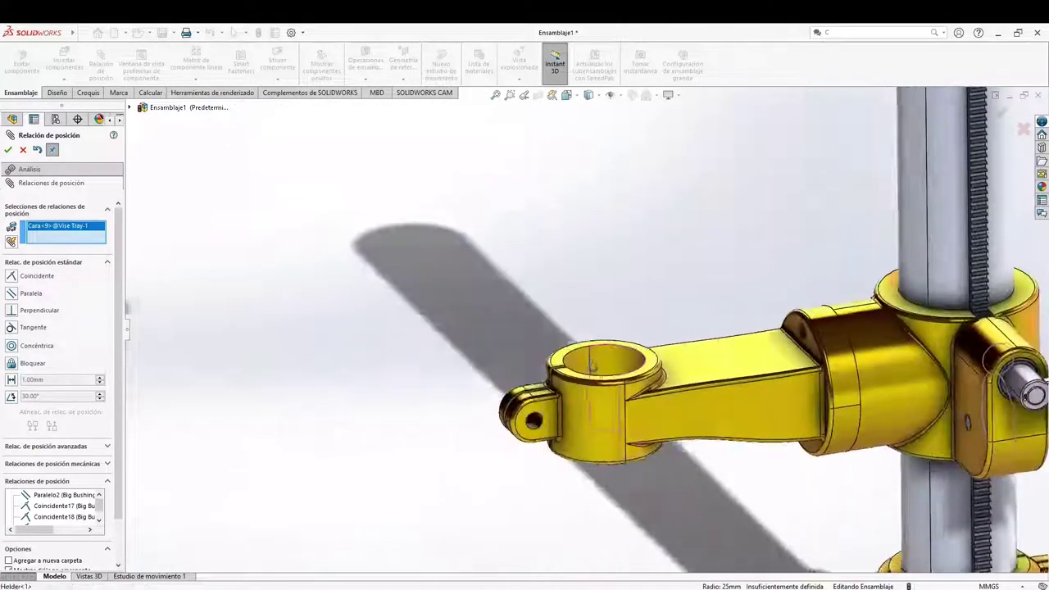
pyautogui.click(616, 363)
pyautogui.rightClick(608, 394)
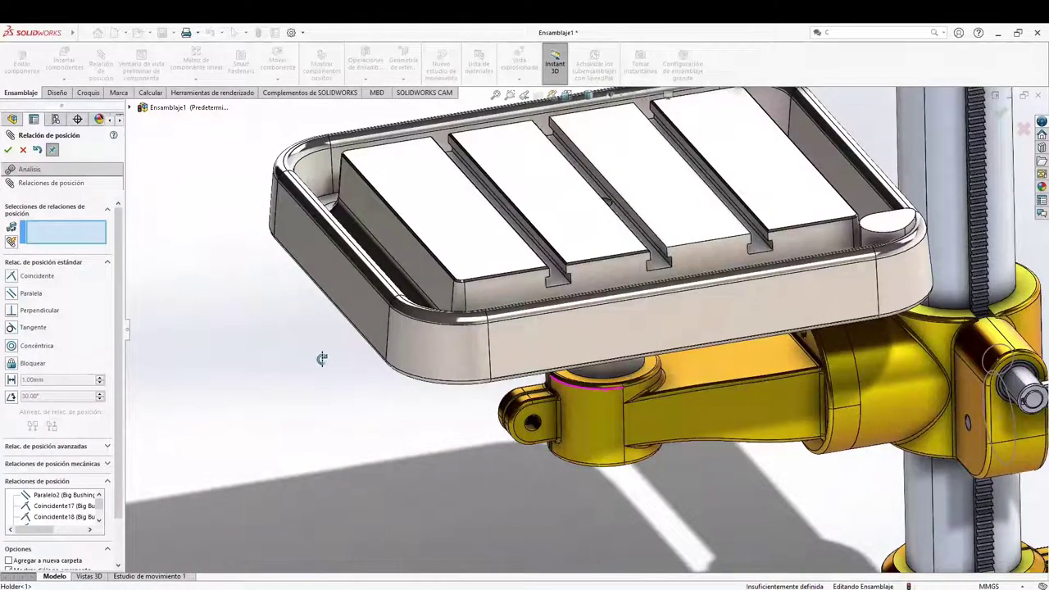
# - Mate the top face of the Holder's clamp ring coincident with the underside of the Vise Tray's round flange
pyautogui.scroll(3, 638, 371)
pyautogui.click(675, 333)
pyautogui.scroll(-3, 596, 299)
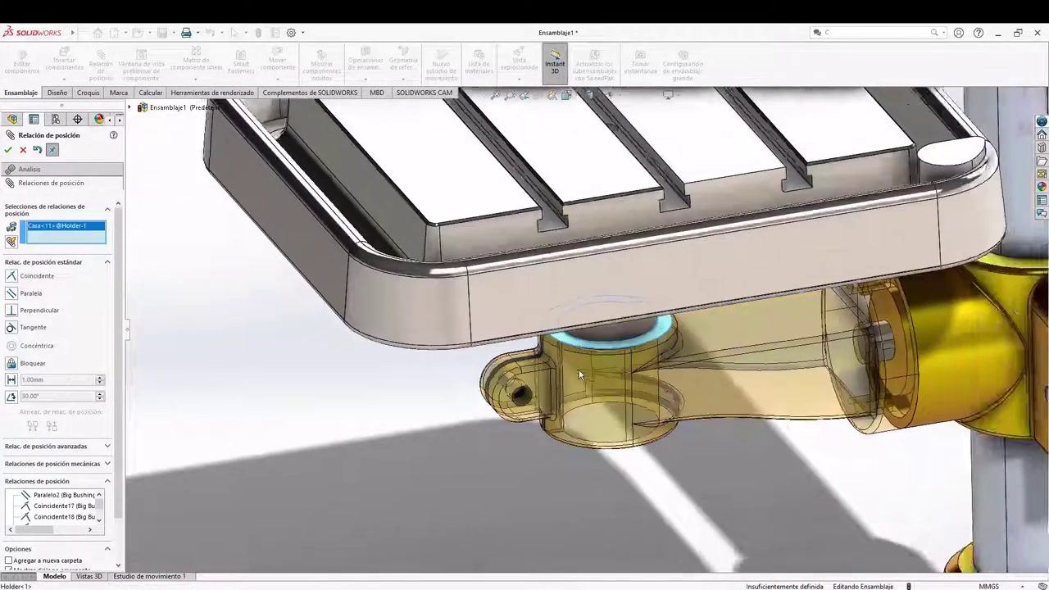
pyautogui.moveTo(579, 370); pyautogui.dragTo(555, 269, button='middle')
pyautogui.click(555, 269)
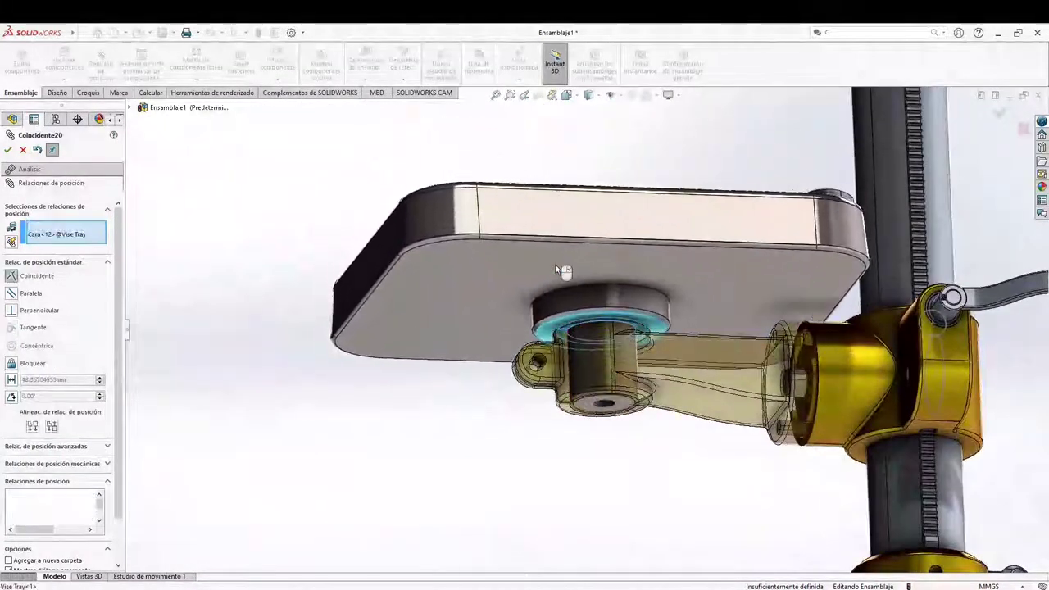
pyautogui.click(555, 266)
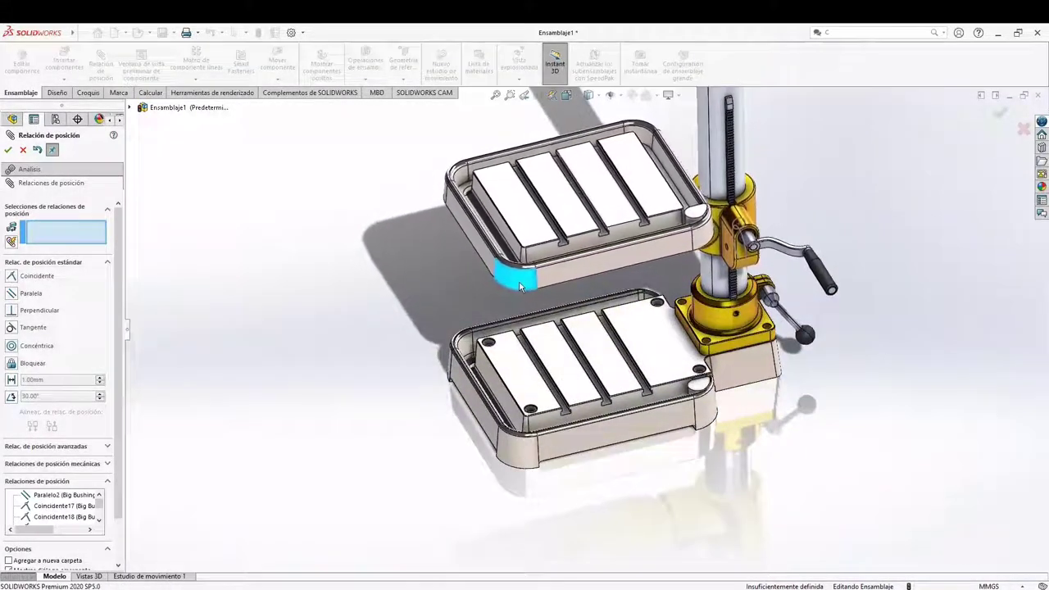
# - Expand the assembly's component tree in the graphics area for picking the Vise Tray's reference geometry
pyautogui.moveTo(543, 323); pyautogui.dragTo(517, 361, button='middle')
pyautogui.moveTo(582, 320); pyautogui.dragTo(475, 298, button='middle')
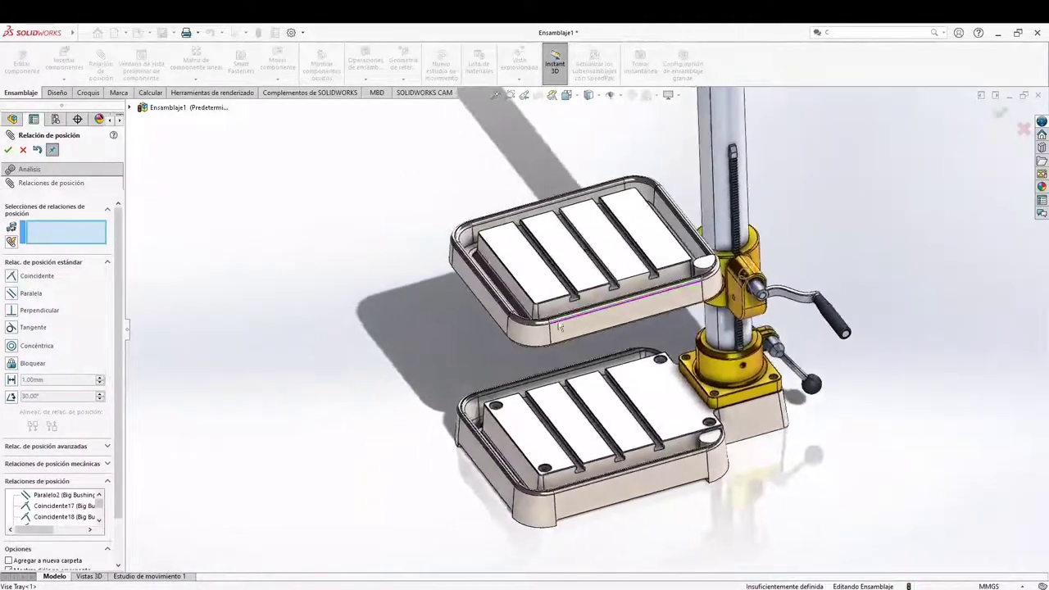
pyautogui.moveTo(642, 294); pyautogui.dragTo(523, 341, button='middle')
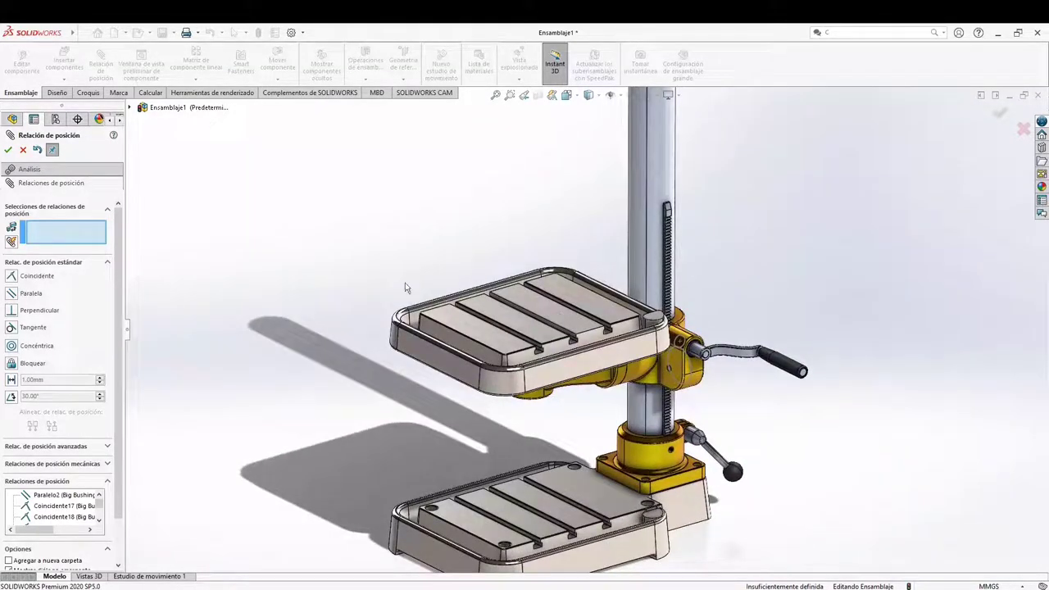
pyautogui.click(130, 108)
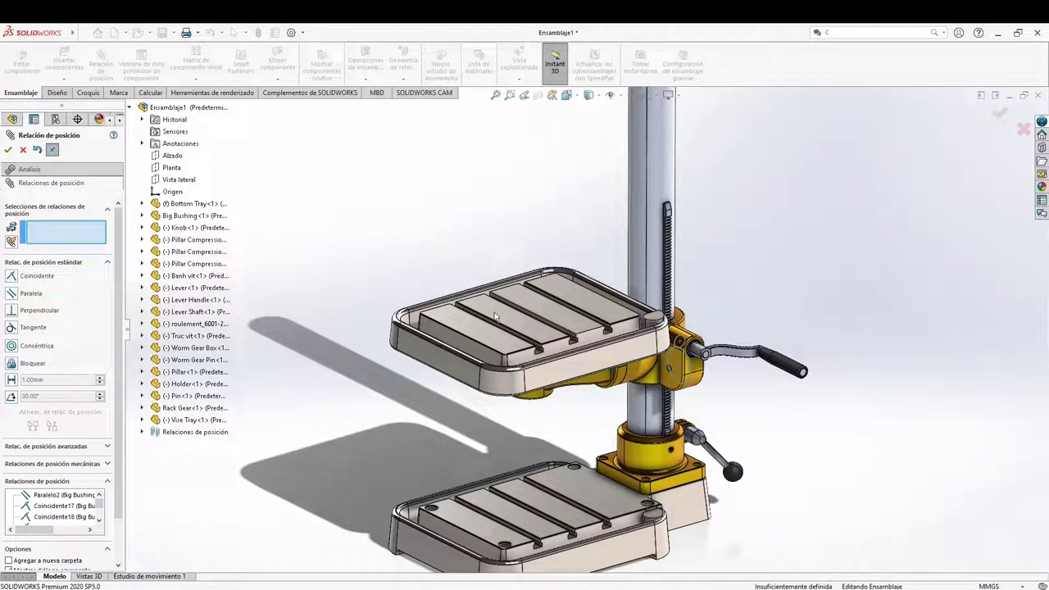
pyautogui.click(463, 334)
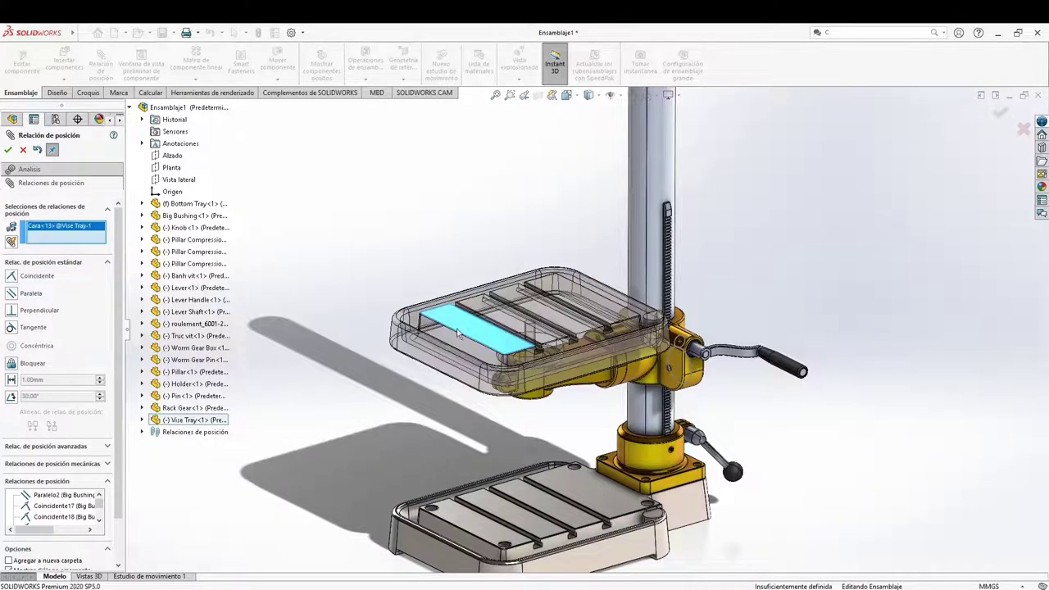
pyautogui.rightClick(74, 235)
pyautogui.click(90, 240)
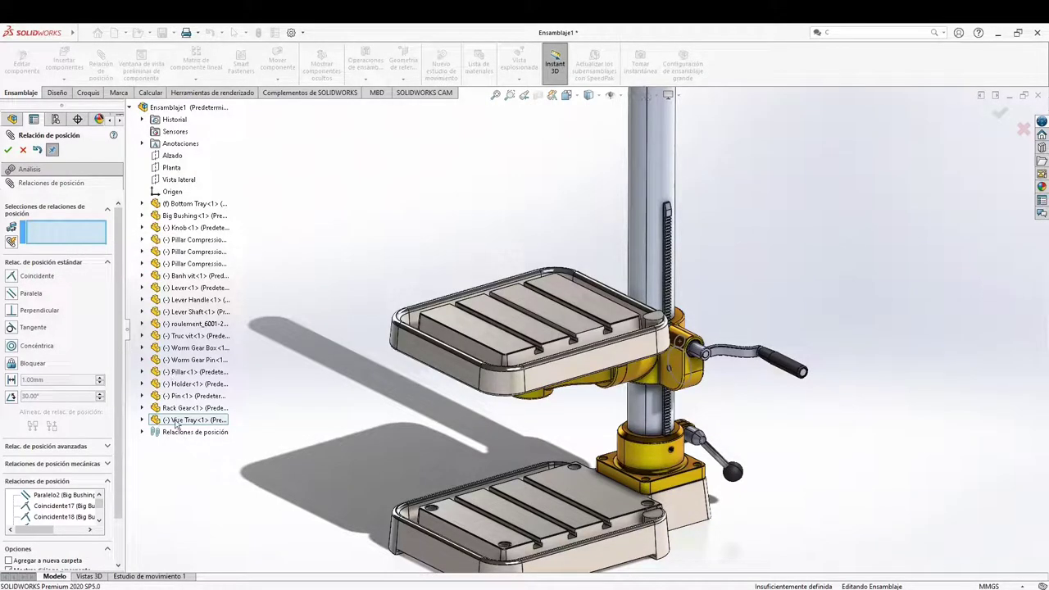
# - Mate the Vise Tray's Vista lateral plane parallel to the side face of the Big Bushing's square base and finish mating
pyautogui.click(142, 420)
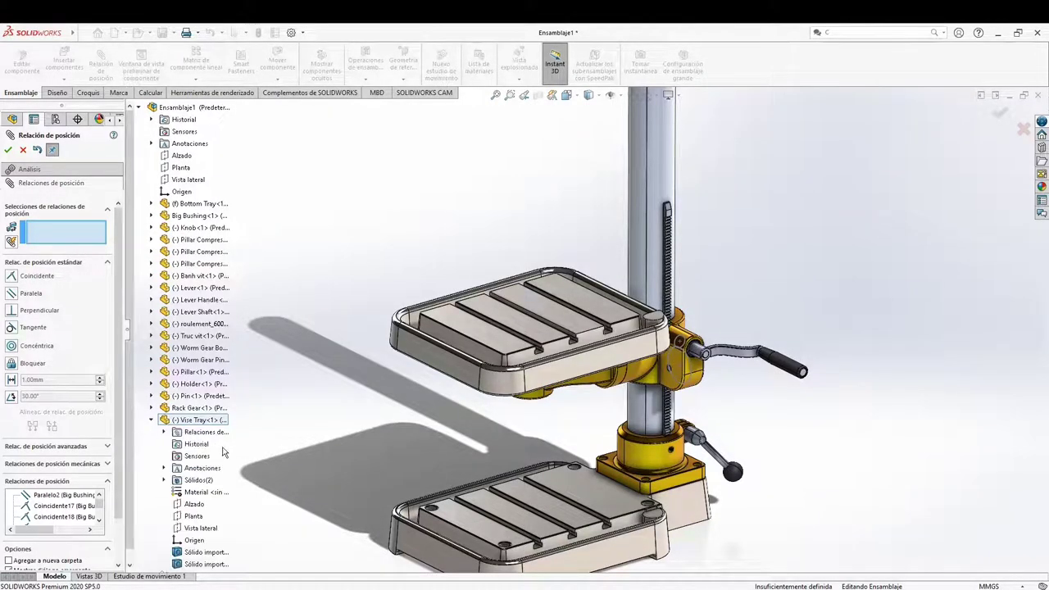
pyautogui.scroll(-1, 223, 452)
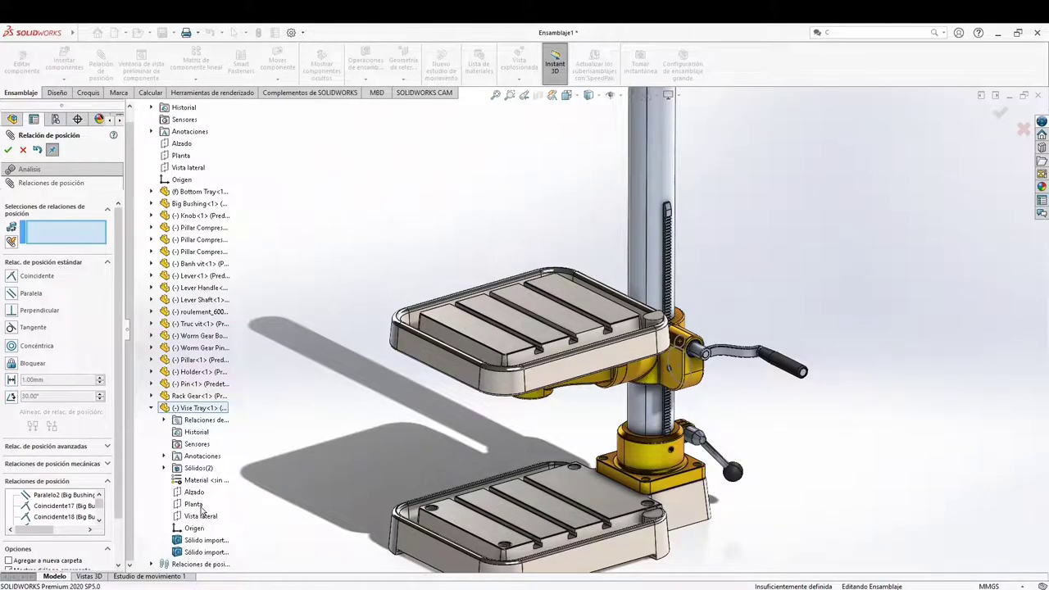
pyautogui.click(199, 516)
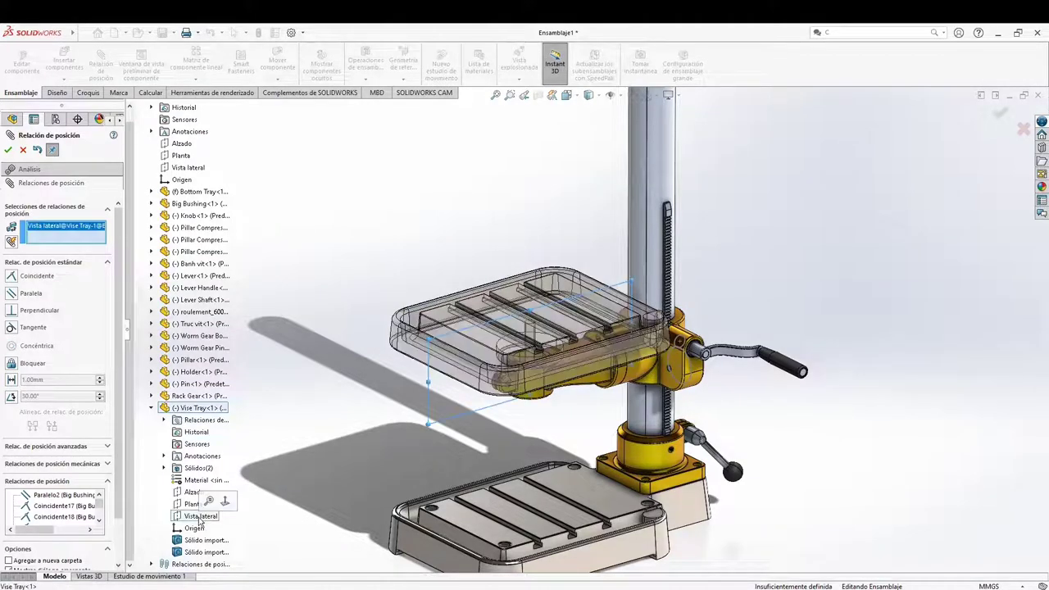
pyautogui.moveTo(537, 453); pyautogui.dragTo(561, 374, button='middle')
pyautogui.scroll(-3, 658, 463)
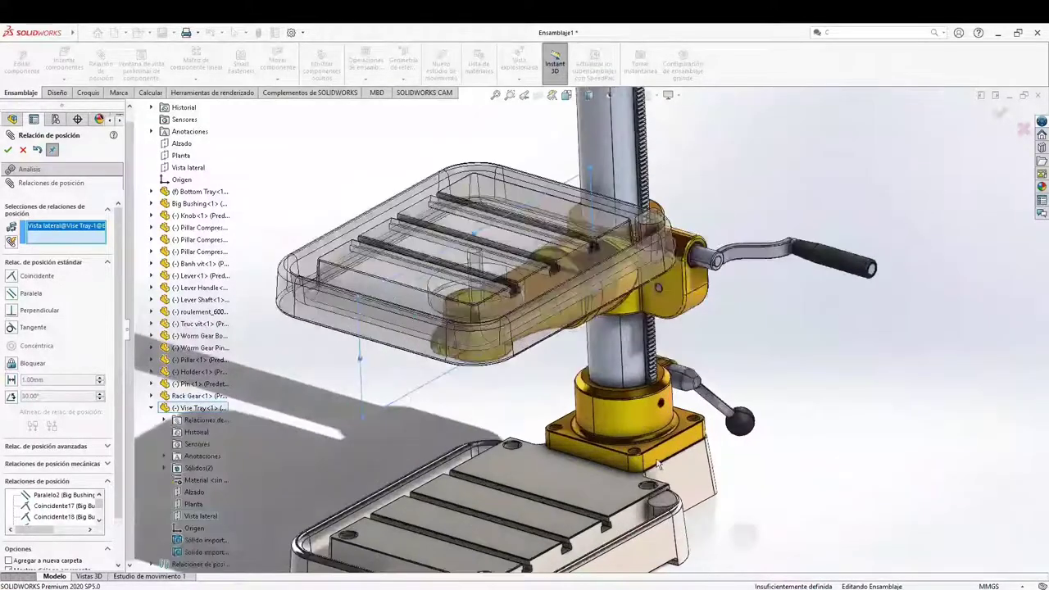
pyautogui.click(658, 463)
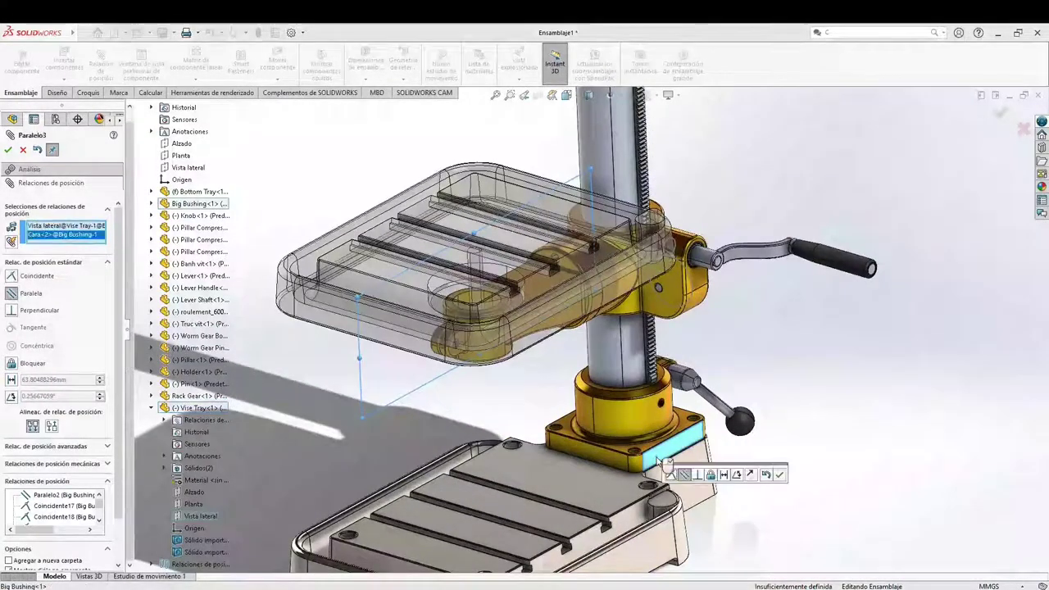
pyautogui.click(779, 475)
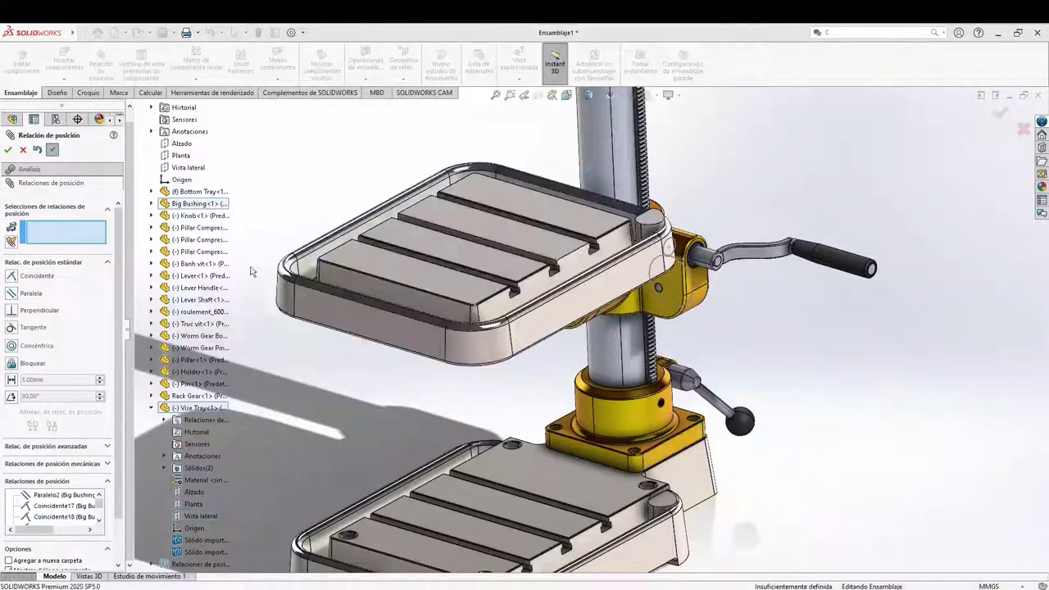
pyautogui.click(8, 150)
# - Switch to the TALADRO_DE_BANCO.pdf drawing and examine the exploded parts around the pillar and the parts list
pyautogui.scroll(3, 533, 288)
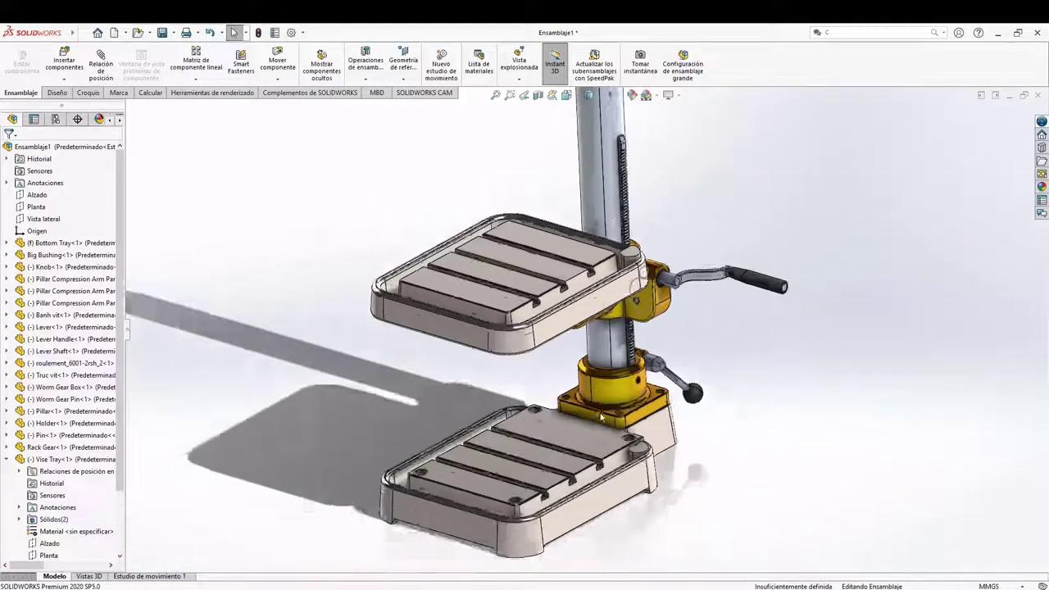
pyautogui.moveTo(621, 366); pyautogui.dragTo(549, 384, button='middle')
pyautogui.scroll(2, 562, 313)
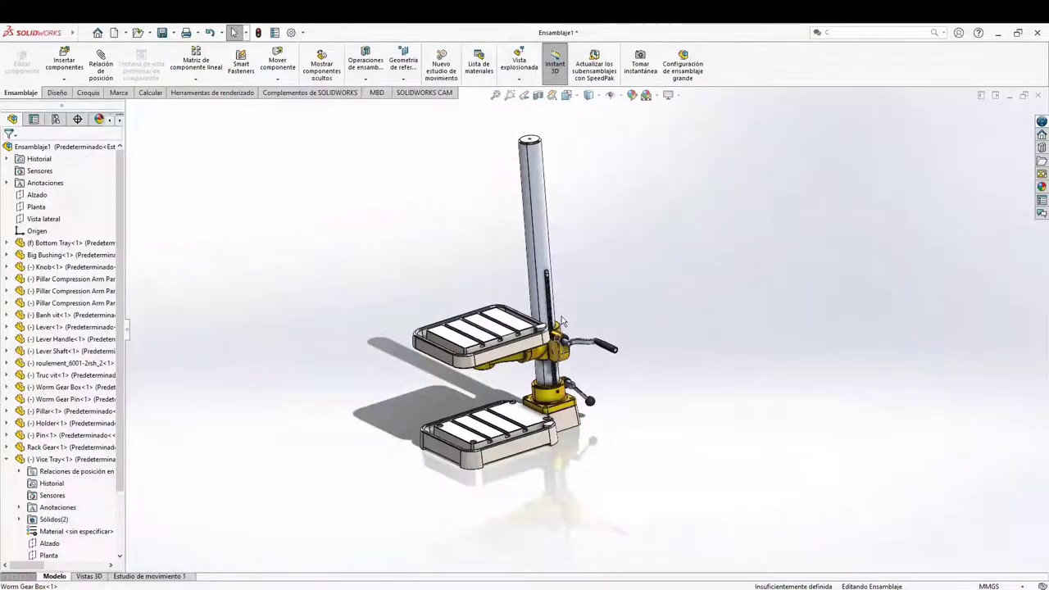
pyautogui.moveTo(562, 316); pyautogui.dragTo(565, 335, button='middle')
pyautogui.click(625, 588)
pyautogui.moveTo(420, 218)
pyautogui.mouseDown()
pyautogui.moveTo(464, 283)
pyautogui.moveTo(452, 351)
pyautogui.mouseUp()
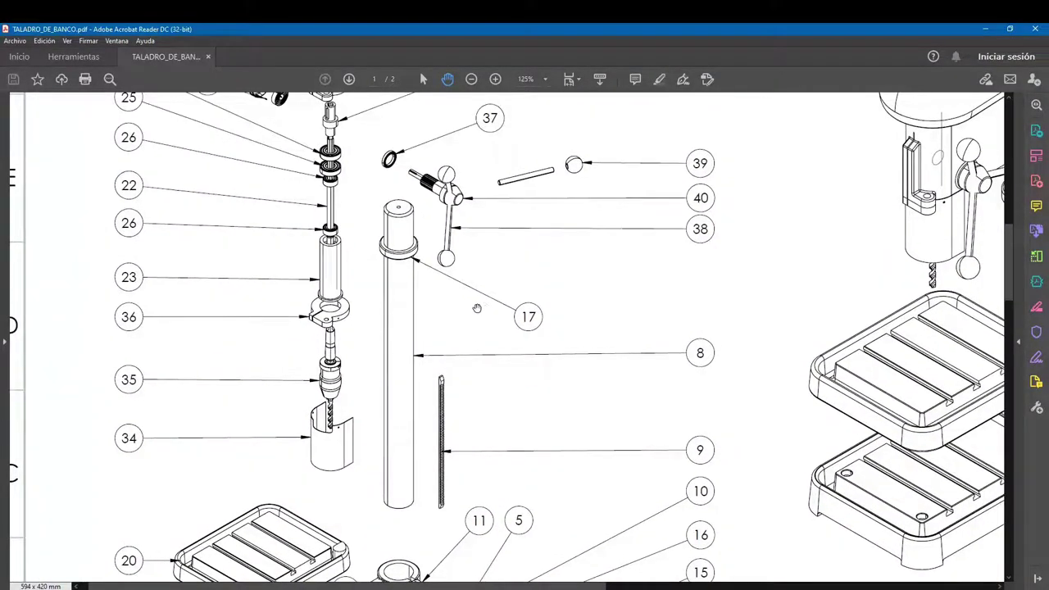
pyautogui.moveTo(454, 304); pyautogui.dragTo(425, 315)
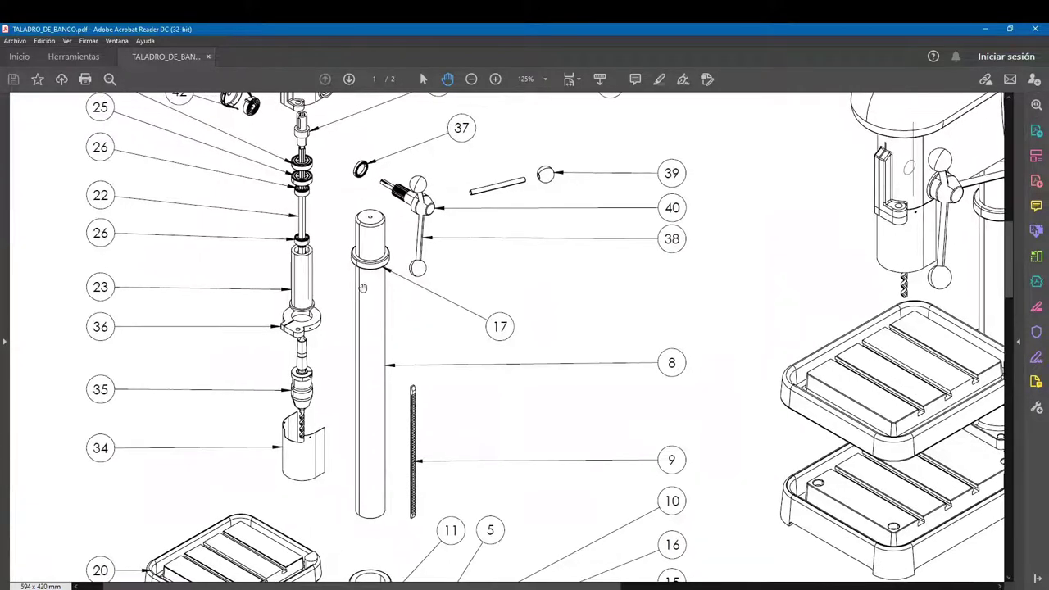
pyautogui.moveTo(697, 290)
pyautogui.mouseDown()
pyautogui.moveTo(609, 333)
pyautogui.moveTo(535, 335)
pyautogui.mouseUp()
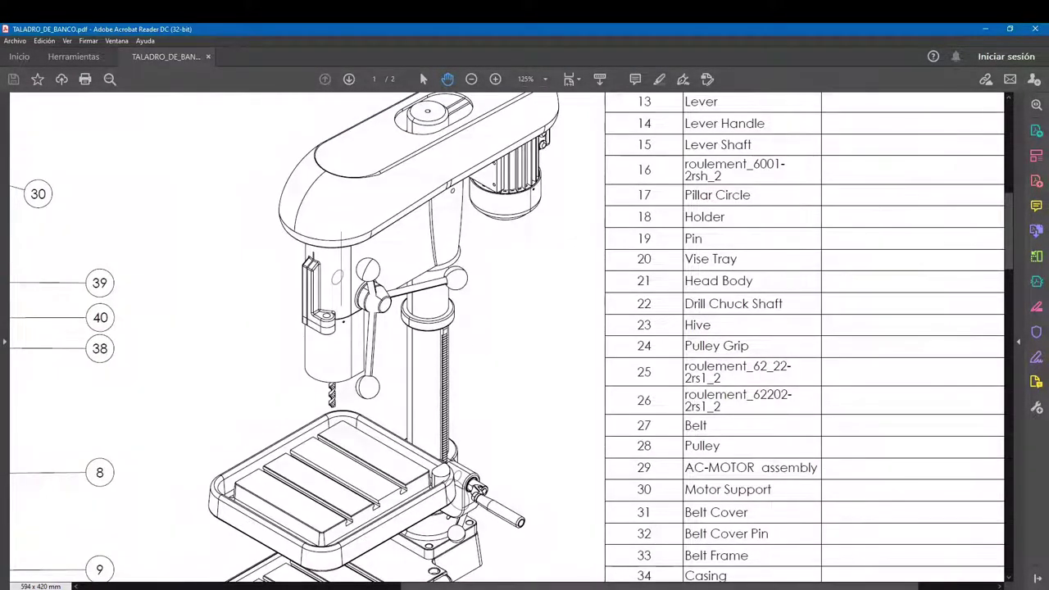
# - Switch back to SOLIDWORKS and insert the Pillar Circle component beside the upper end of the pillar
pyautogui.hotkey('alt', 'Tab')
pyautogui.click(84, 67)
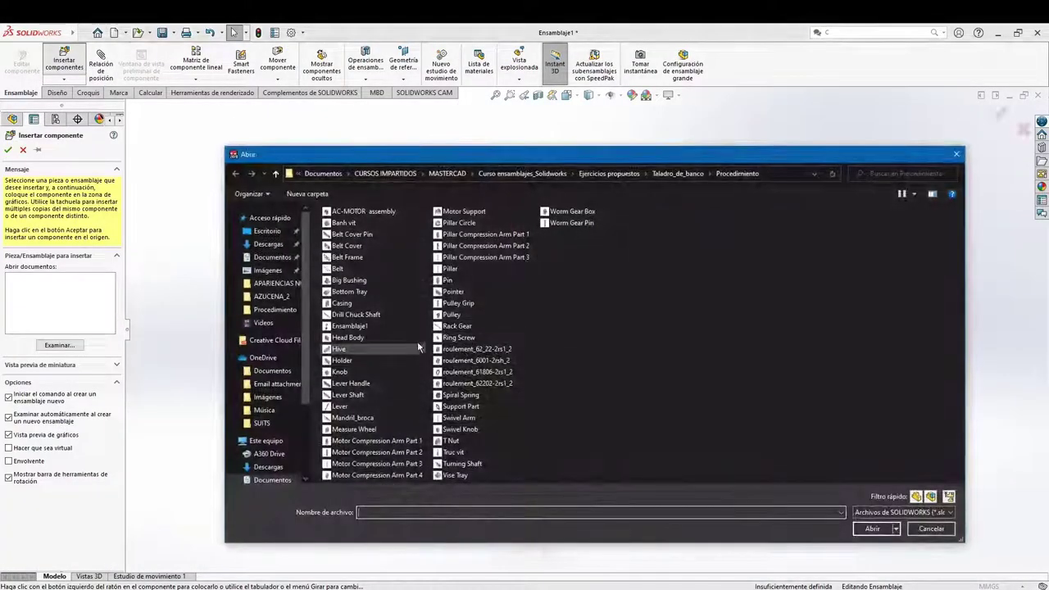
pyautogui.click(459, 222)
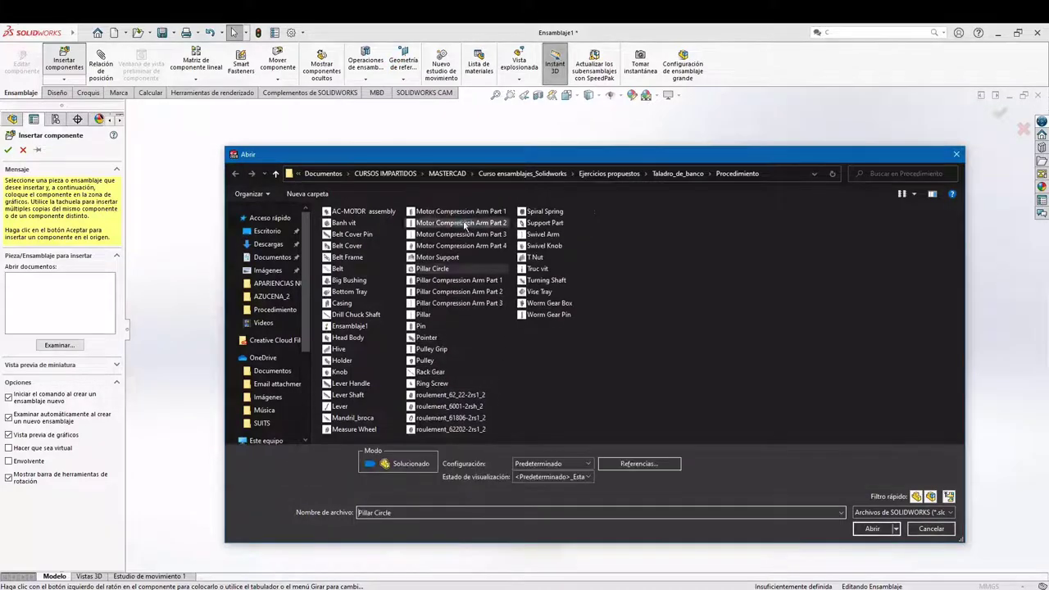
pyautogui.click(871, 528)
pyautogui.scroll(-5, 566, 307)
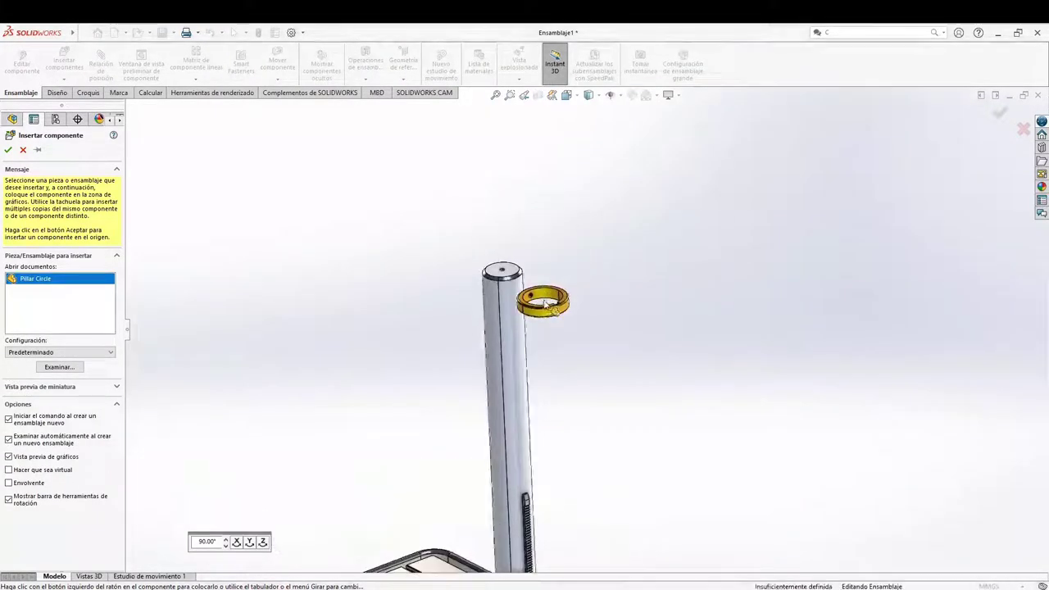
pyautogui.scroll(-3, 606, 299)
pyautogui.click(623, 314)
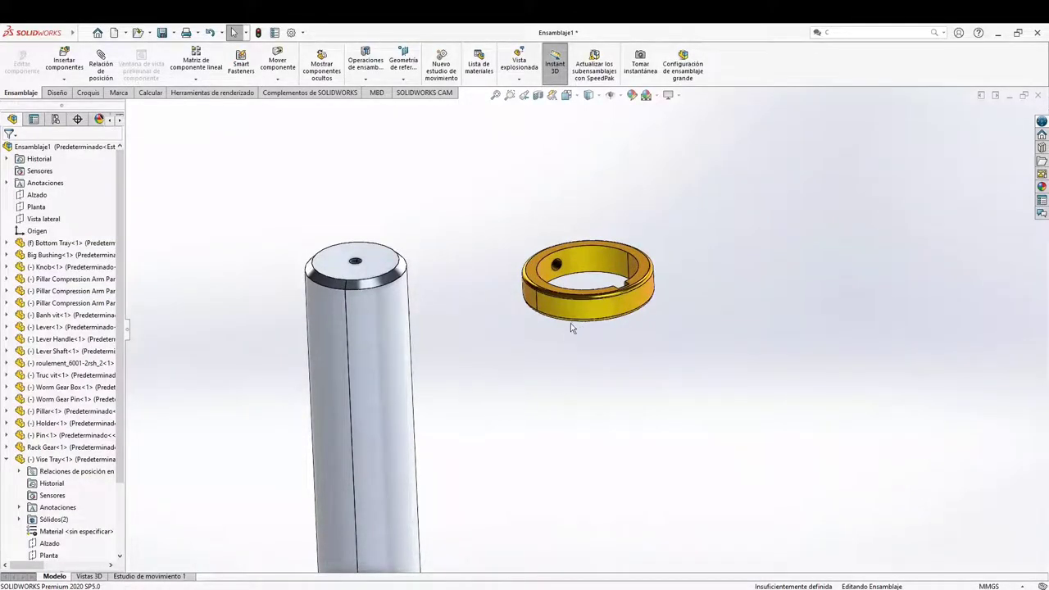
# - Rotate the Pillar Circle until its side hole is at the back, and mate its bore concentric with the pillar
pyautogui.moveTo(579, 312); pyautogui.dragTo(552, 127, button='right')
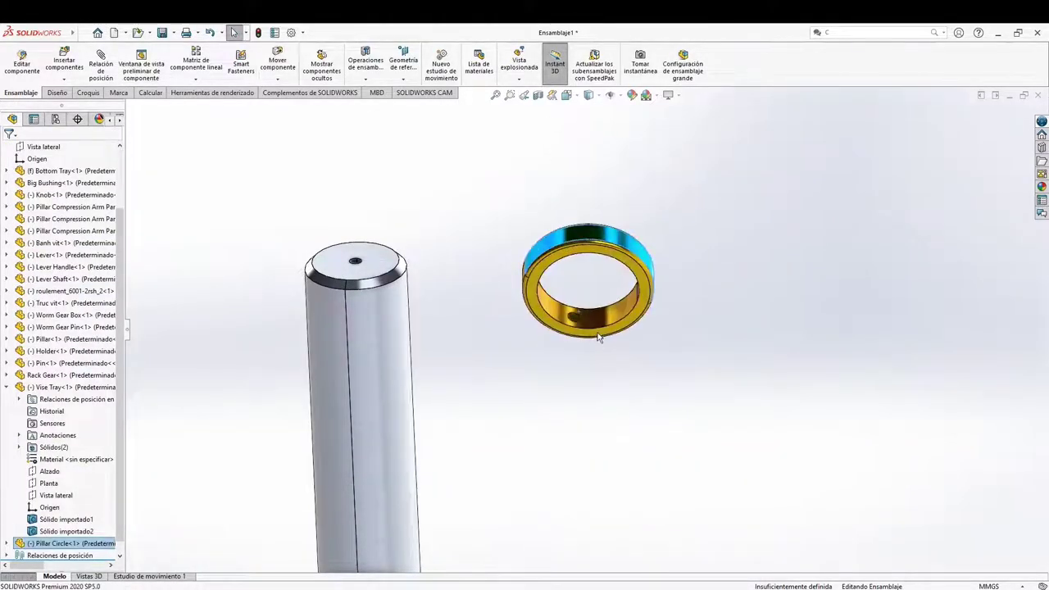
pyautogui.moveTo(598, 334); pyautogui.dragTo(606, 254, button='right')
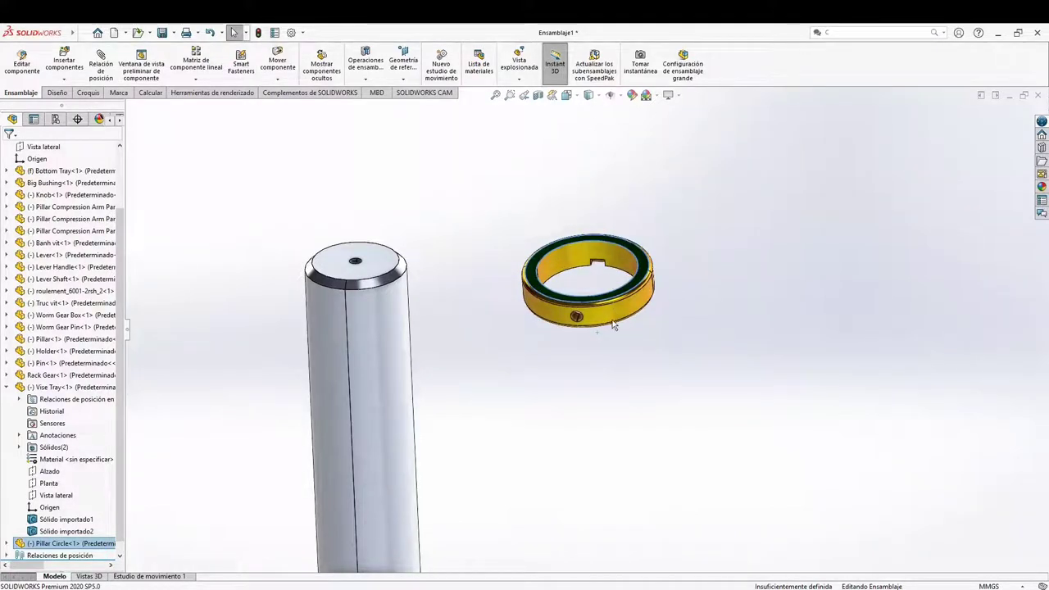
pyautogui.moveTo(612, 325); pyautogui.dragTo(429, 373, button='right')
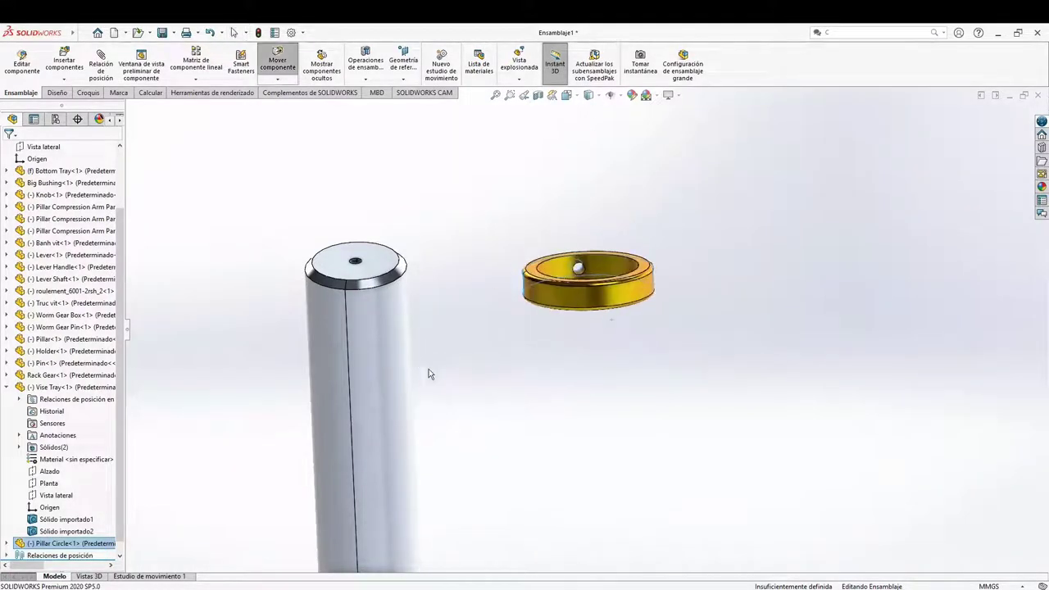
pyautogui.press('Escape')
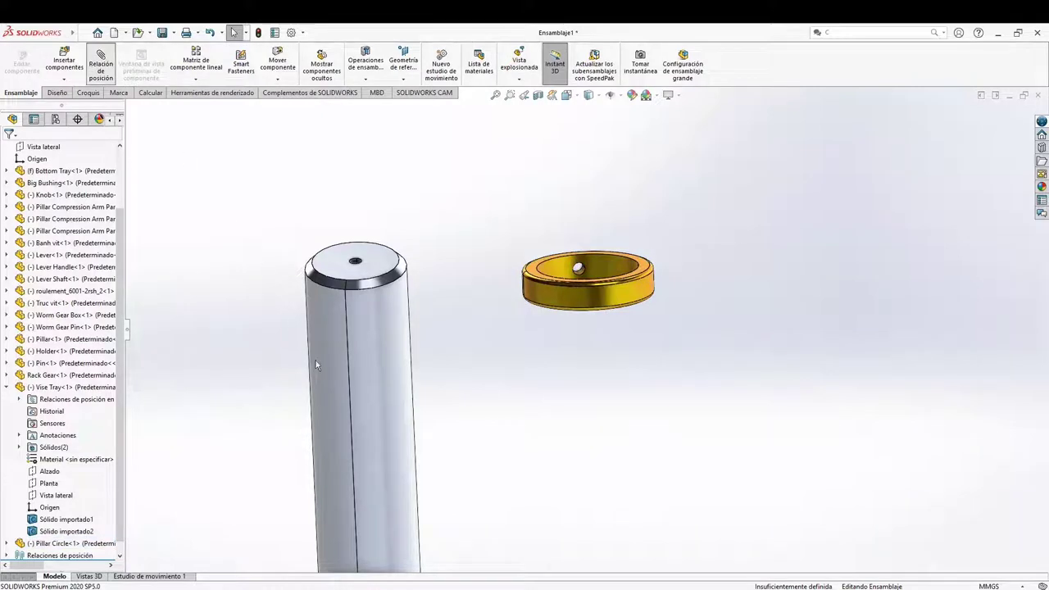
pyautogui.click(372, 341)
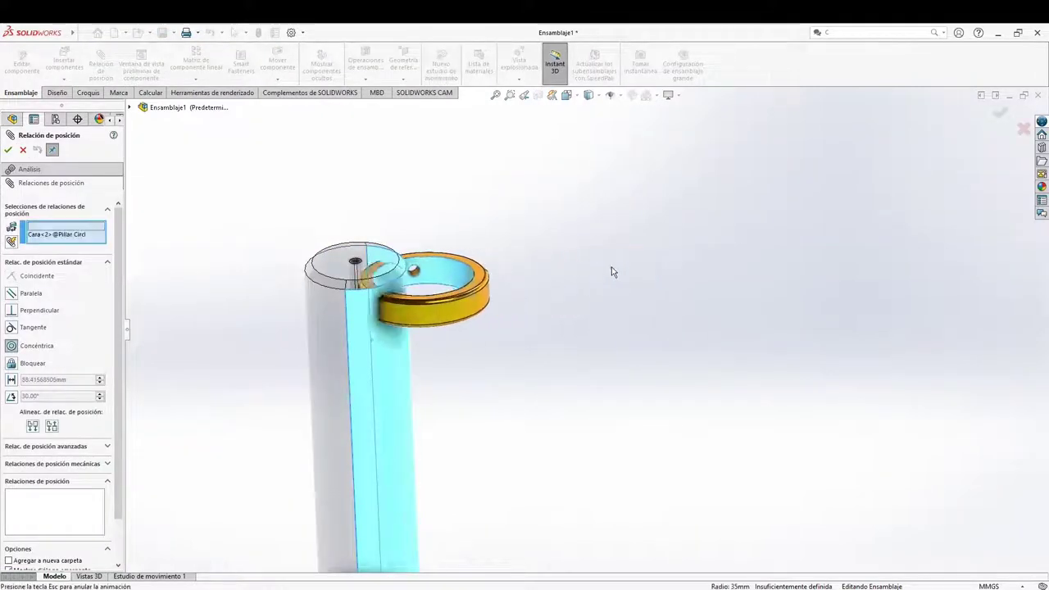
pyautogui.rightClick(618, 269)
# - Mate the Rack Gear's upper end face coincident with the closed end face of the Pillar Circle's slot
pyautogui.keyDown('ctrl'); pyautogui.moveTo(467, 333); pyautogui.dragTo(522, 244, button='middle'); pyautogui.keyUp('ctrl')
pyautogui.scroll(4, 495, 394)
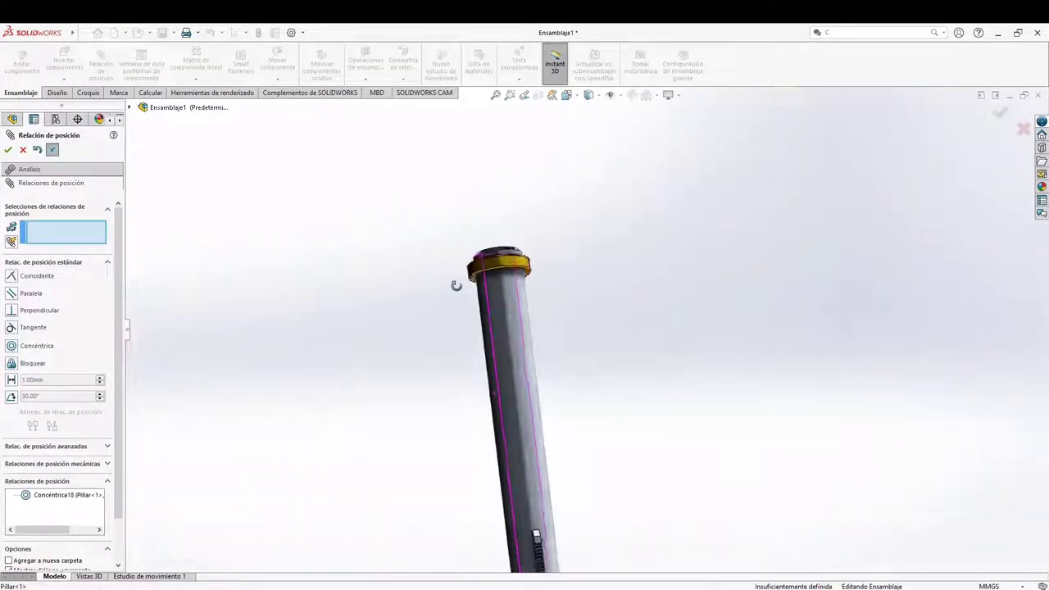
pyautogui.scroll(-10, 530, 389)
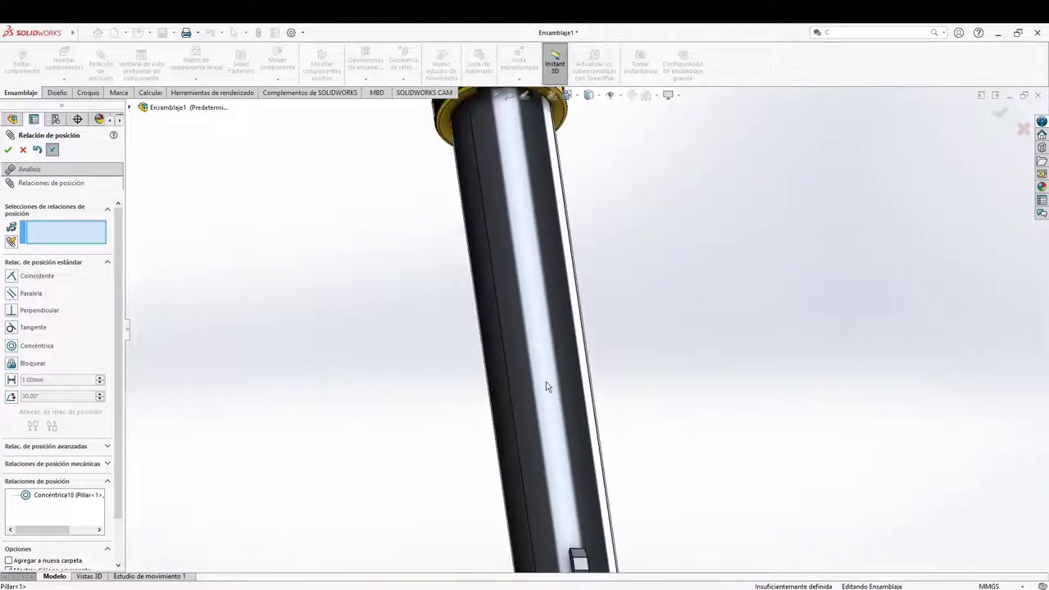
pyautogui.scroll(5, 593, 465)
pyautogui.scroll(-8, 608, 358)
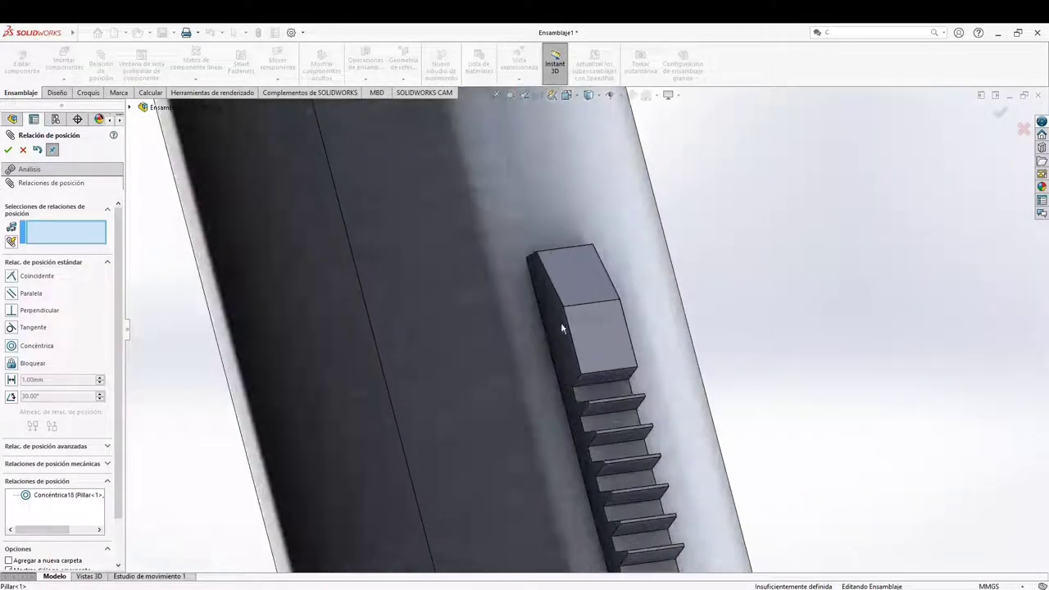
pyautogui.moveTo(579, 289)
pyautogui.mouseDown(button='middle')
pyautogui.moveTo(510, 191)
pyautogui.moveTo(517, 307)
pyautogui.moveTo(511, 241)
pyautogui.mouseUp(button='middle')
pyautogui.click(564, 260)
pyautogui.scroll(6, 560, 281)
pyautogui.scroll(-10, 511, 241)
pyautogui.moveTo(550, 288); pyautogui.dragTo(574, 320, button='middle')
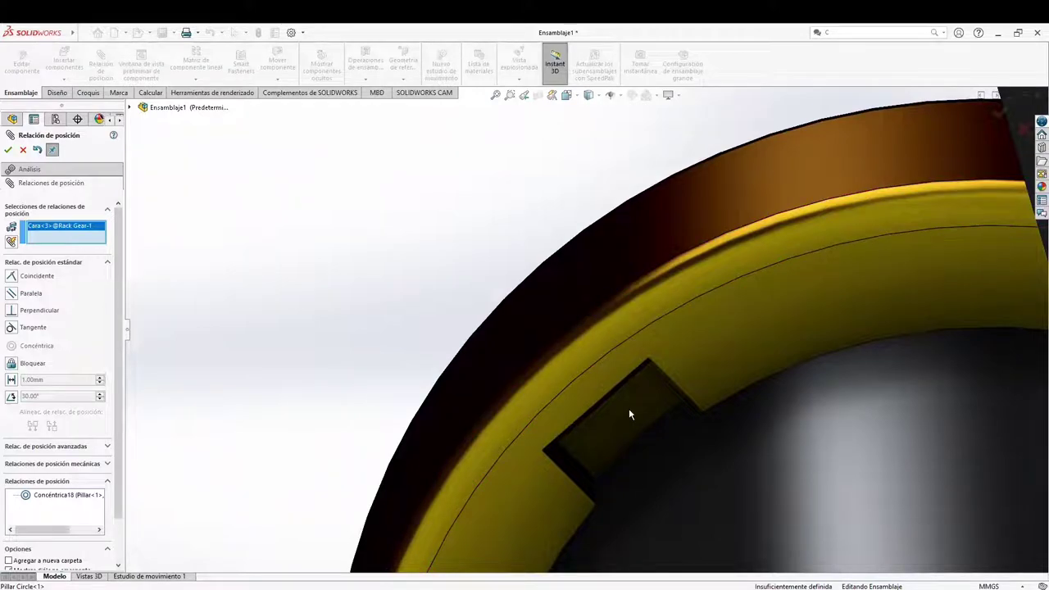
pyautogui.click(629, 412)
pyautogui.press('Return')
# - Mate the side face of the Rack Gear's upper end coincident with the side wall of the Pillar Circle's slot and finish mating
pyautogui.scroll(10, 629, 409)
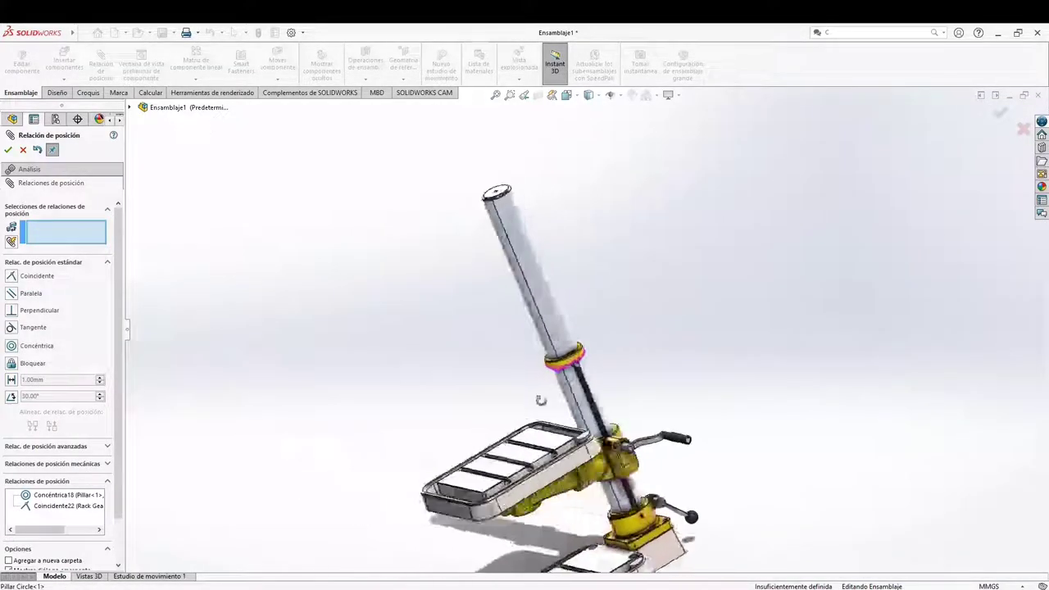
pyautogui.moveTo(541, 400); pyautogui.dragTo(592, 387, button='middle')
pyautogui.scroll(-9, 585, 385)
pyautogui.moveTo(554, 350); pyautogui.dragTo(545, 223, button='middle')
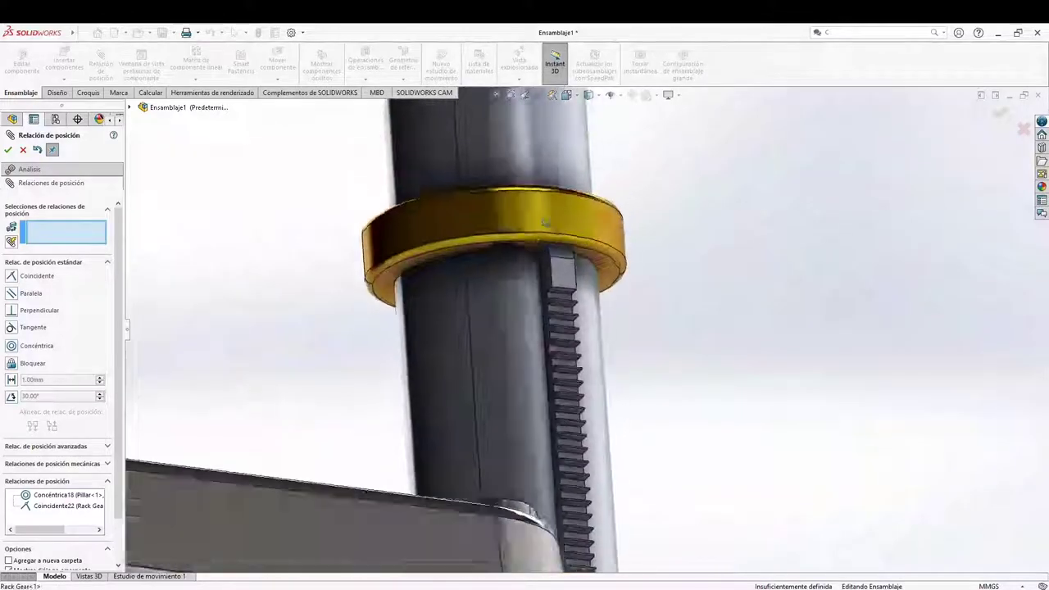
pyautogui.scroll(-6, 545, 222)
pyautogui.click(548, 353)
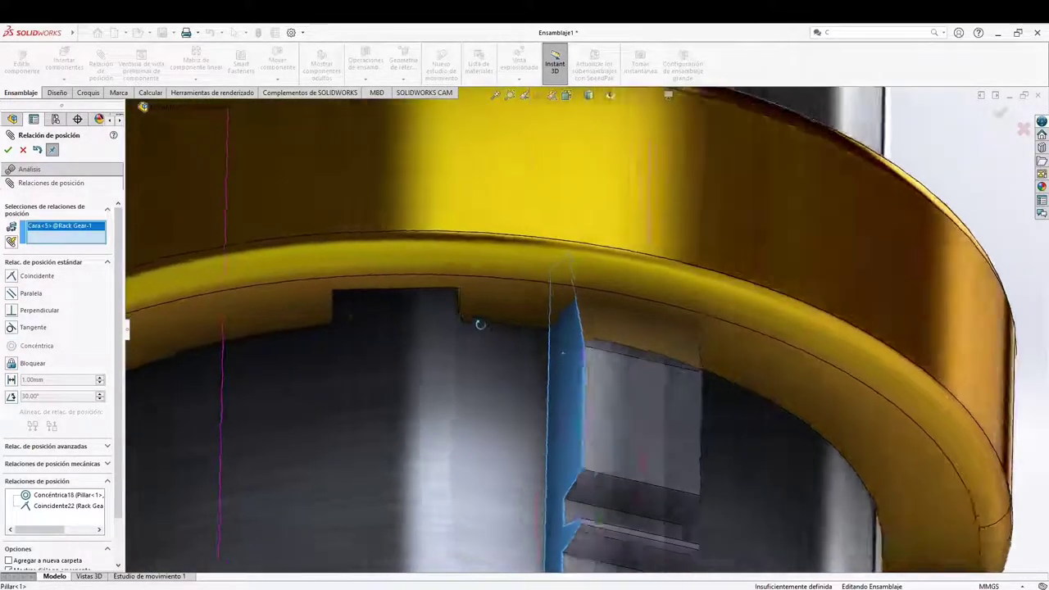
pyautogui.moveTo(480, 324); pyautogui.dragTo(385, 314, button='middle')
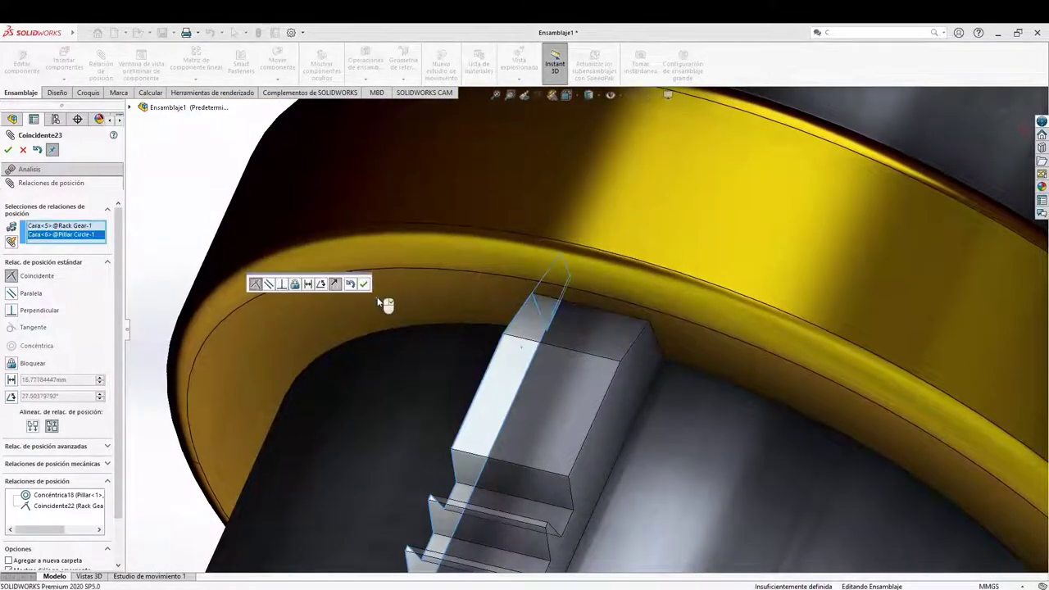
pyautogui.rightClick(387, 306)
pyautogui.scroll(14, 470, 330)
pyautogui.moveTo(509, 323); pyautogui.dragTo(497, 363, button='middle')
pyautogui.moveTo(508, 458); pyautogui.dragTo(587, 500, button='middle')
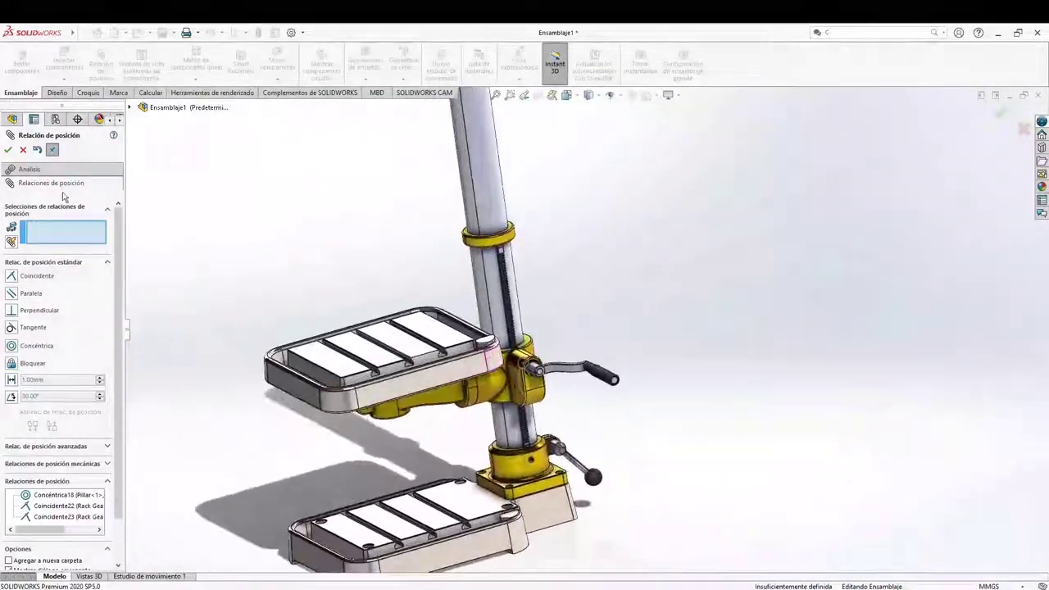
pyautogui.press('Escape')
pyautogui.scroll(-4, 447, 377)
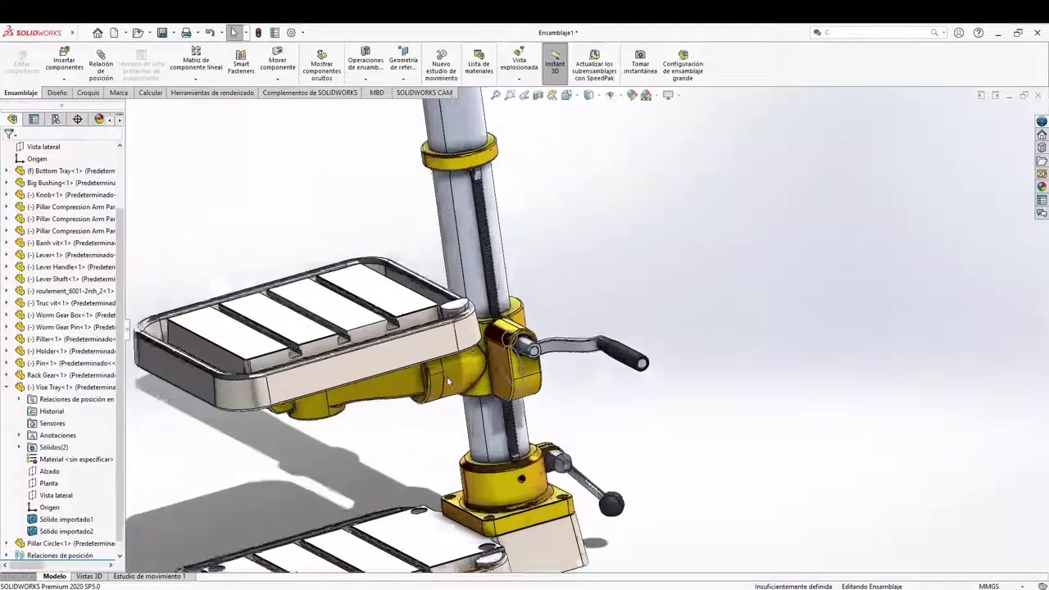
# - Make the Worm Gear Box transparent to expose the gears inside it
pyautogui.moveTo(447, 376); pyautogui.dragTo(514, 332, button='middle')
pyautogui.scroll(1, 514, 332)
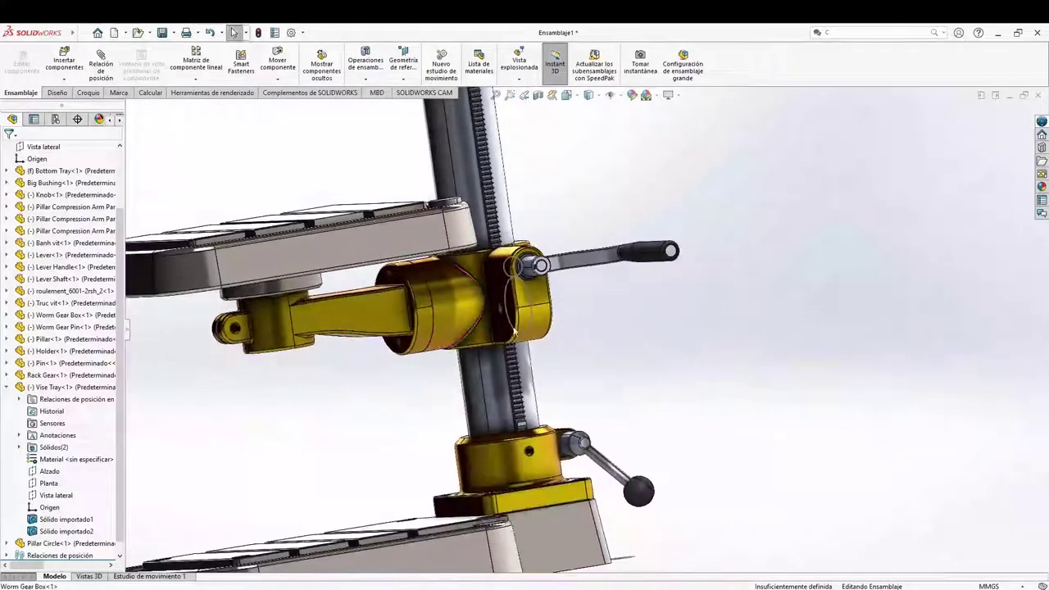
pyautogui.click(445, 303)
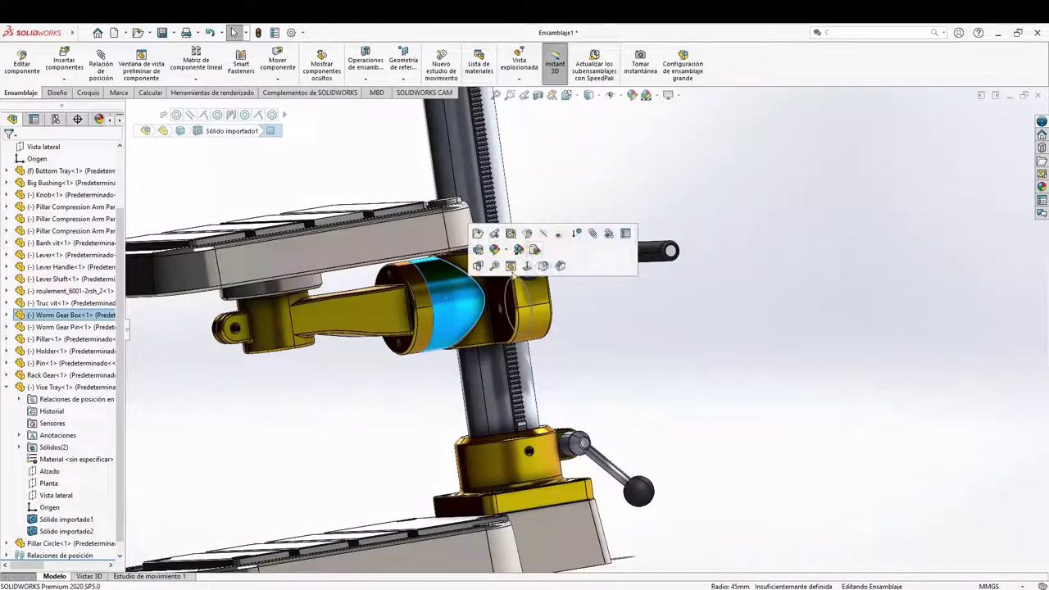
pyautogui.click(624, 325)
pyautogui.scroll(-1, 547, 286)
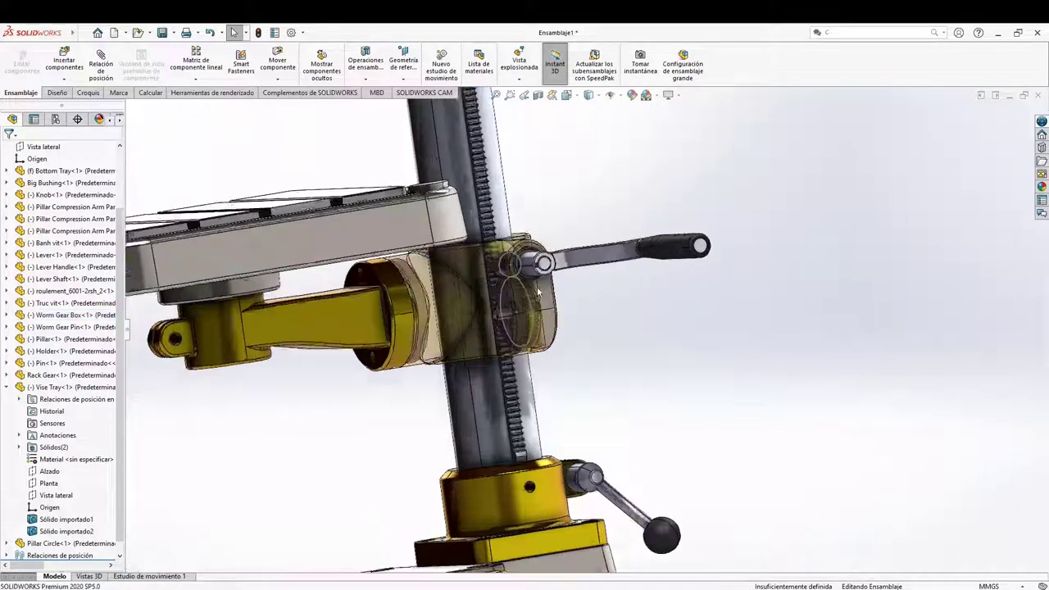
# - Hide the Vise Tray component above the holder arm
pyautogui.moveTo(548, 287); pyautogui.dragTo(487, 335, button='middle')
pyautogui.scroll(4, 590, 323)
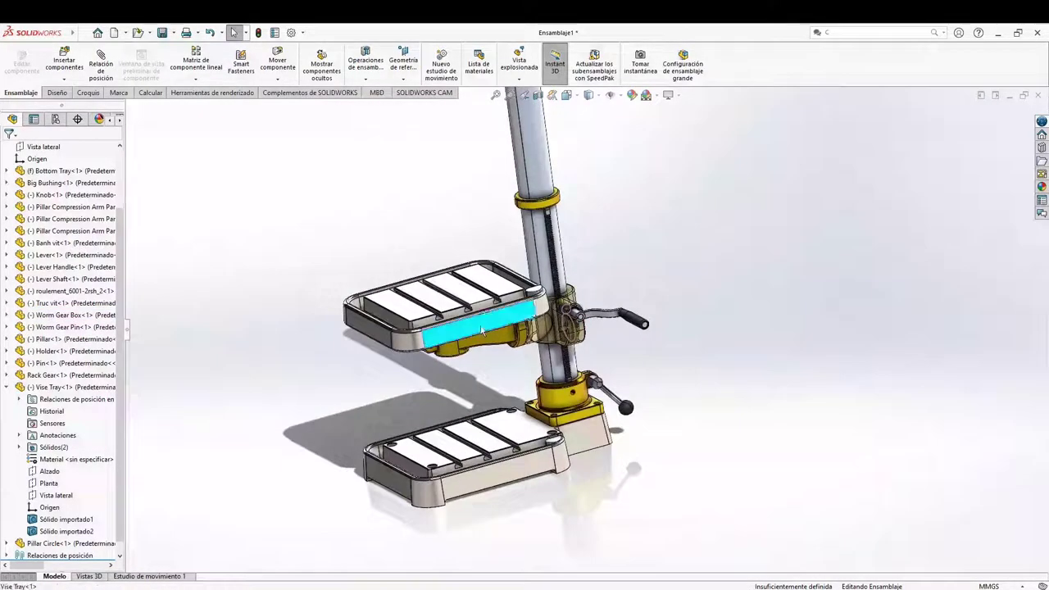
pyautogui.rightClick(481, 329)
pyautogui.click(554, 190)
# - Move the Holder slightly down the pillar and turn the crank lever to check how the worm, gear and rack move
pyautogui.scroll(8, 584, 337)
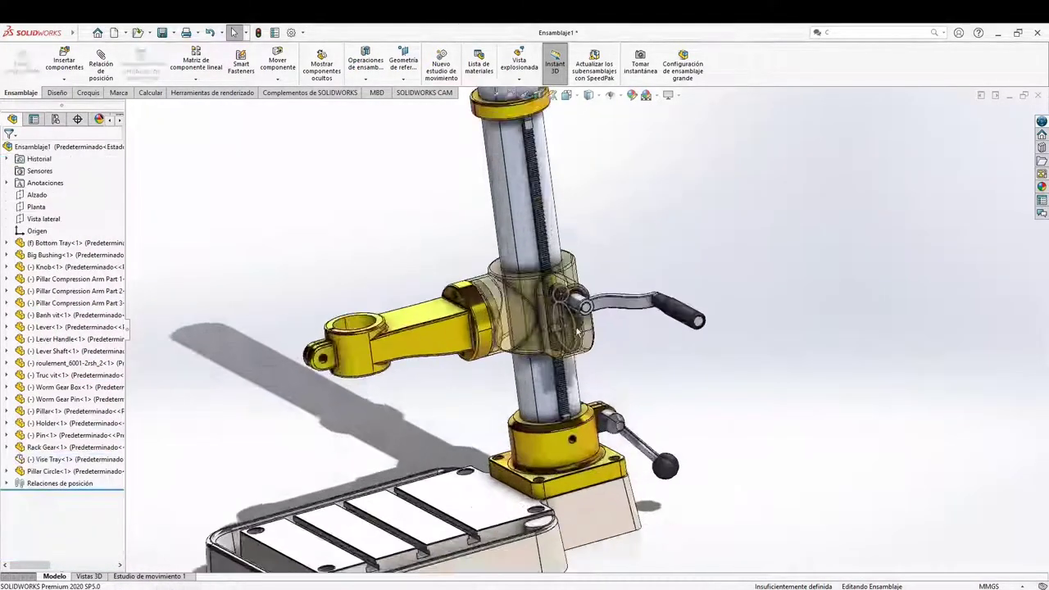
pyautogui.scroll(4, 584, 340)
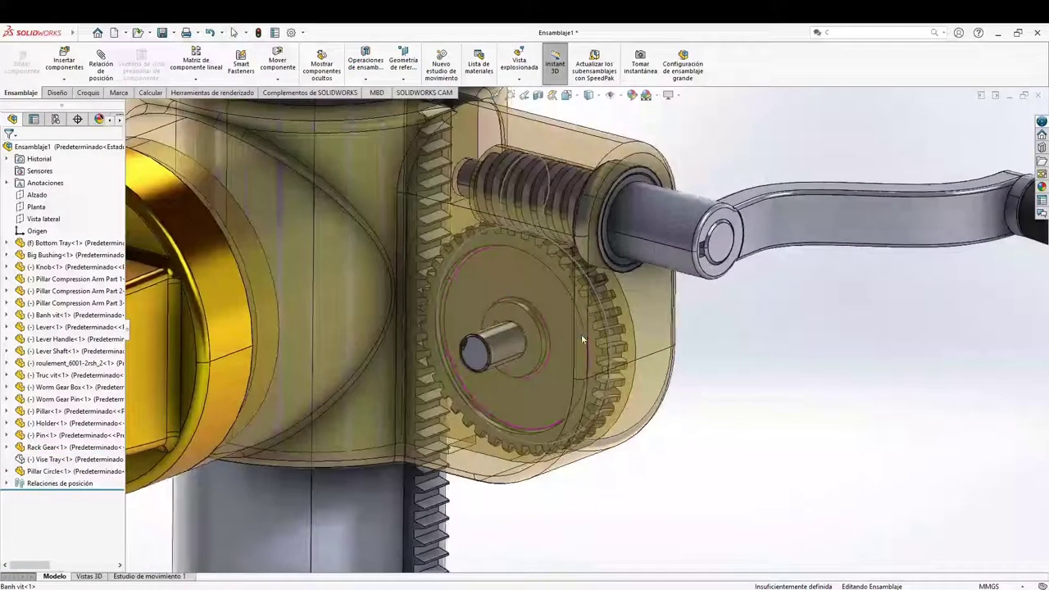
pyautogui.scroll(-2, 581, 333)
pyautogui.moveTo(580, 351); pyautogui.dragTo(659, 360, button='middle')
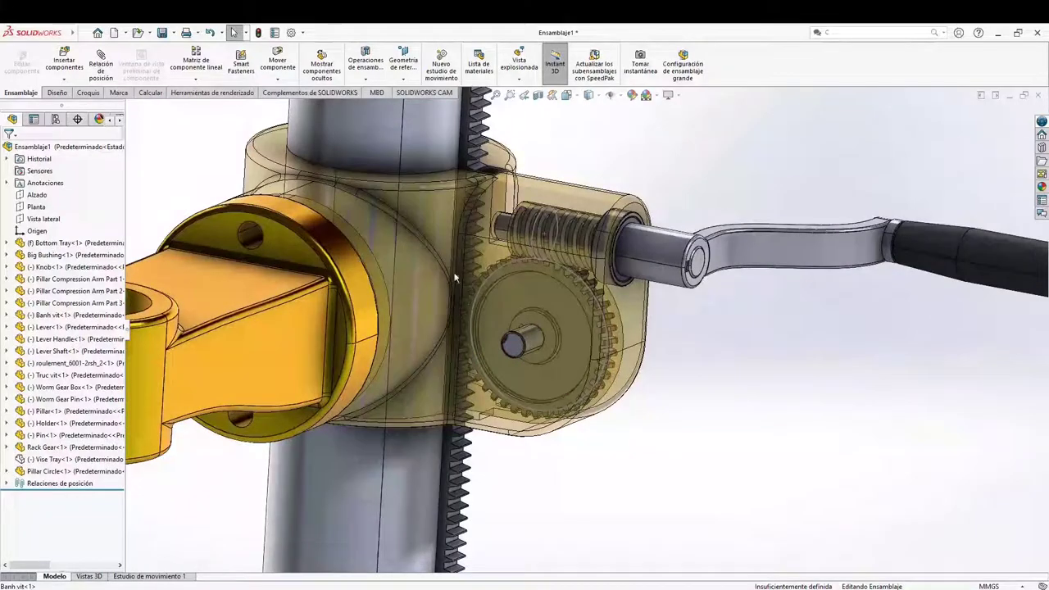
pyautogui.moveTo(308, 309); pyautogui.dragTo(292, 353)
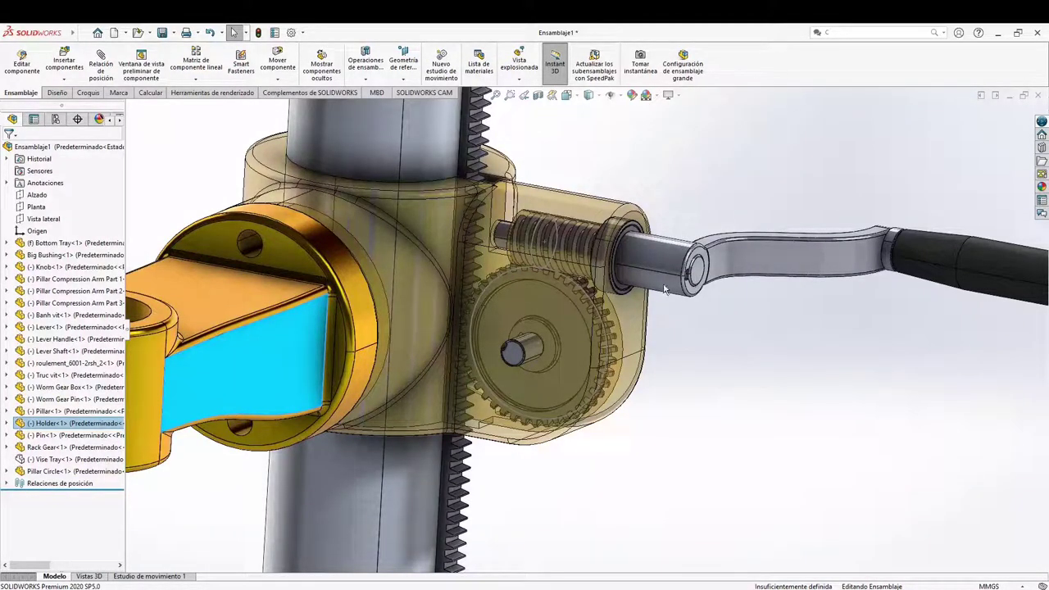
pyautogui.moveTo(773, 250)
pyautogui.mouseDown()
pyautogui.moveTo(780, 292)
pyautogui.moveTo(769, 270)
pyautogui.moveTo(755, 279)
pyautogui.moveTo(780, 269)
pyautogui.mouseUp()
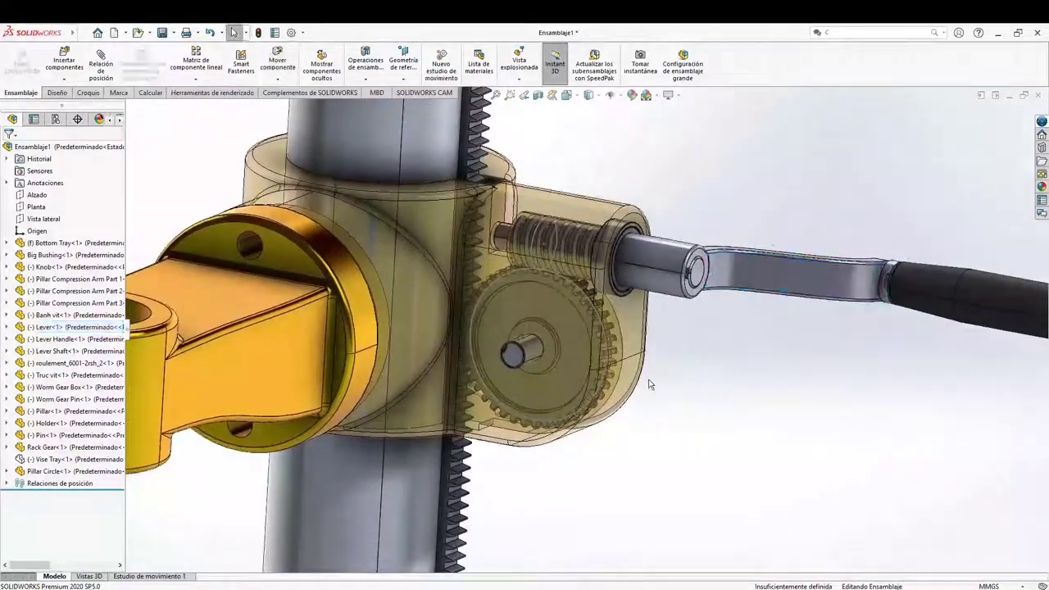
pyautogui.scroll(5, 628, 368)
pyautogui.moveTo(628, 368); pyautogui.dragTo(602, 356, button='middle')
pyautogui.scroll(-4, 593, 349)
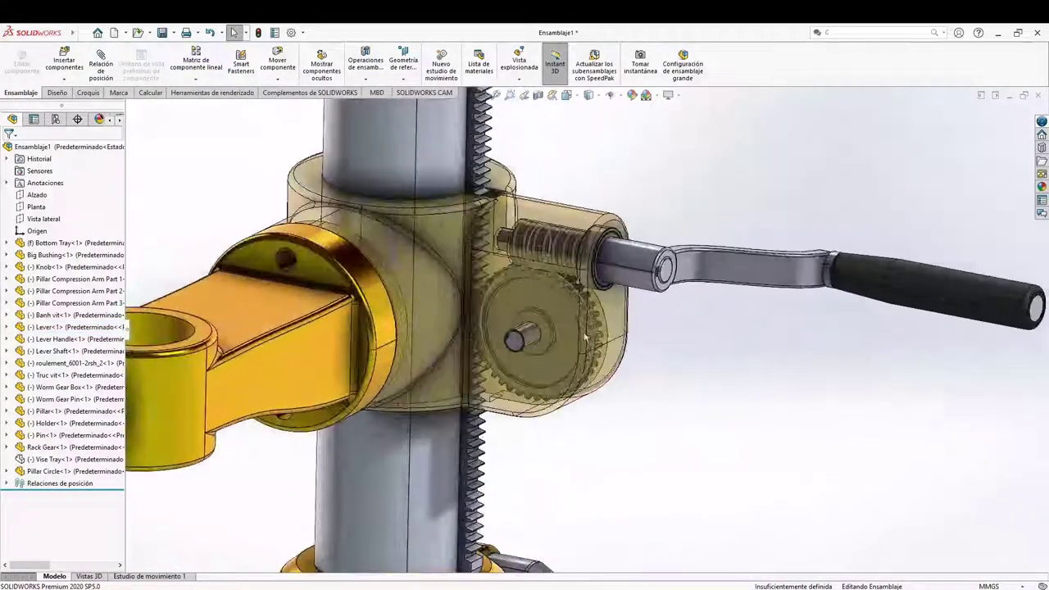
pyautogui.scroll(-2, 587, 344)
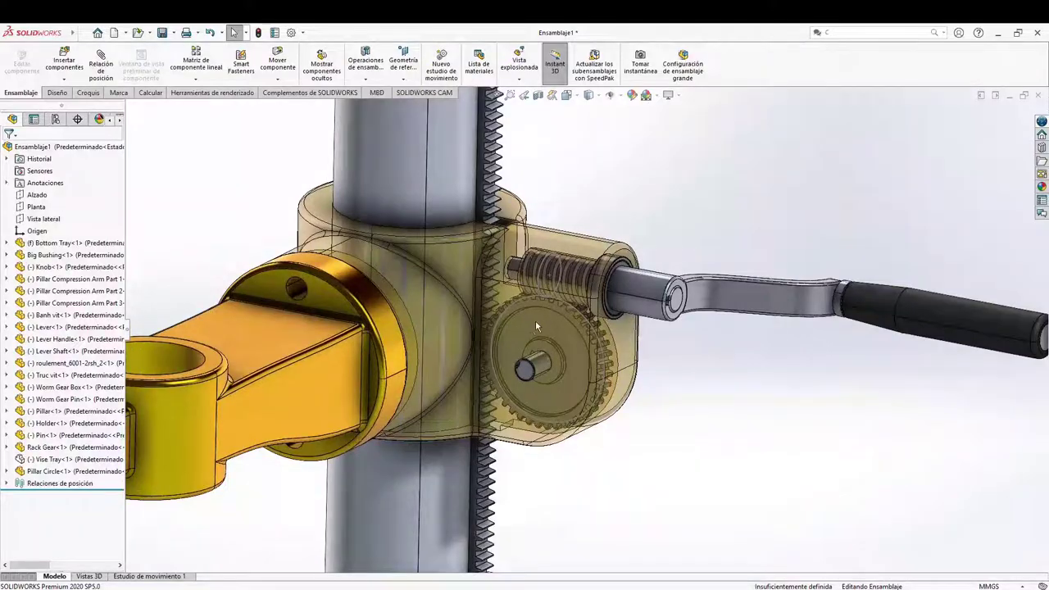